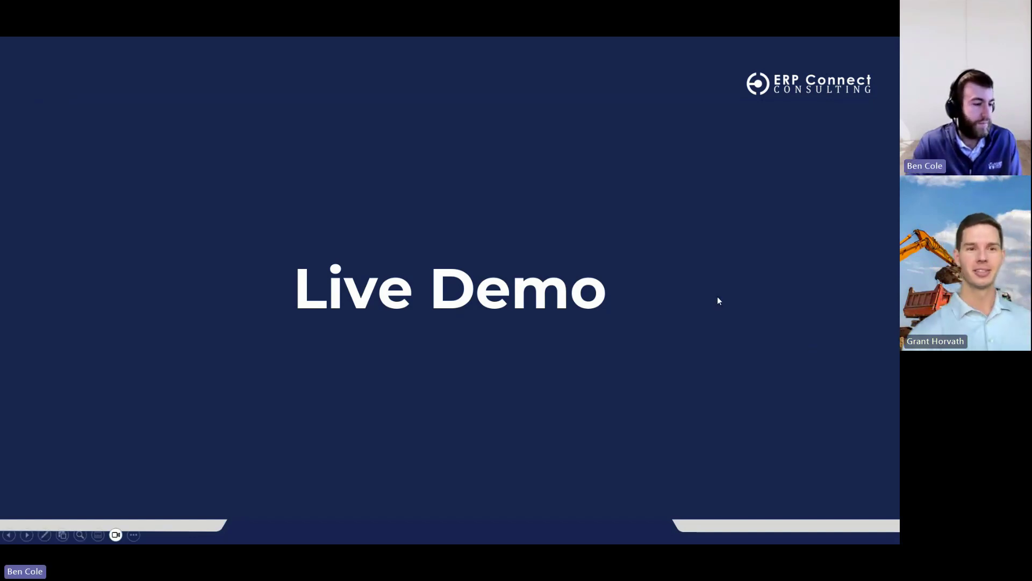
# Exit the PowerPoint slideshow at the Live Demo slide.
pyautogui.press('Escape')
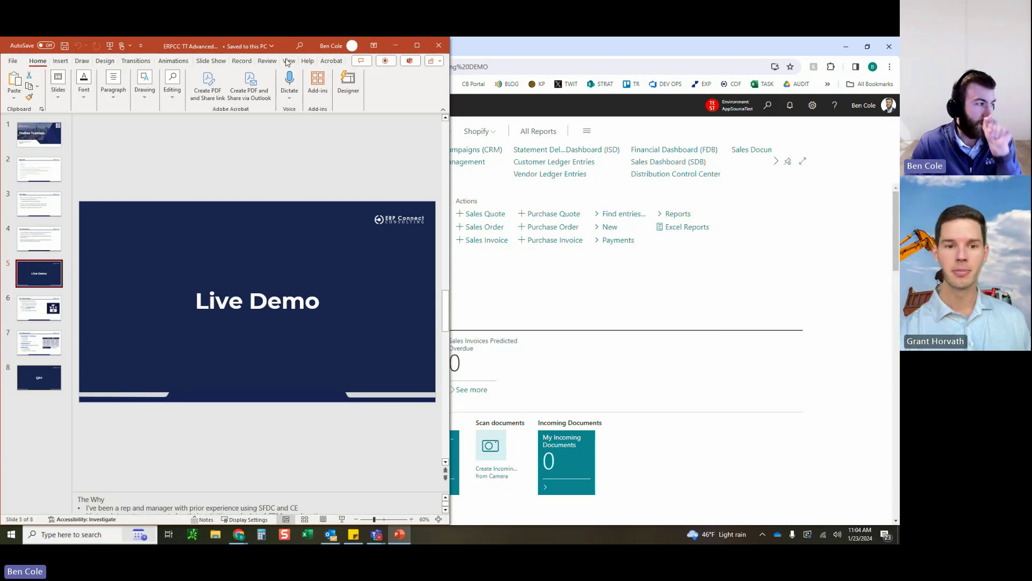
# Switch to the Business Central browser window.
pyautogui.hotkey('alt', 'Tab')
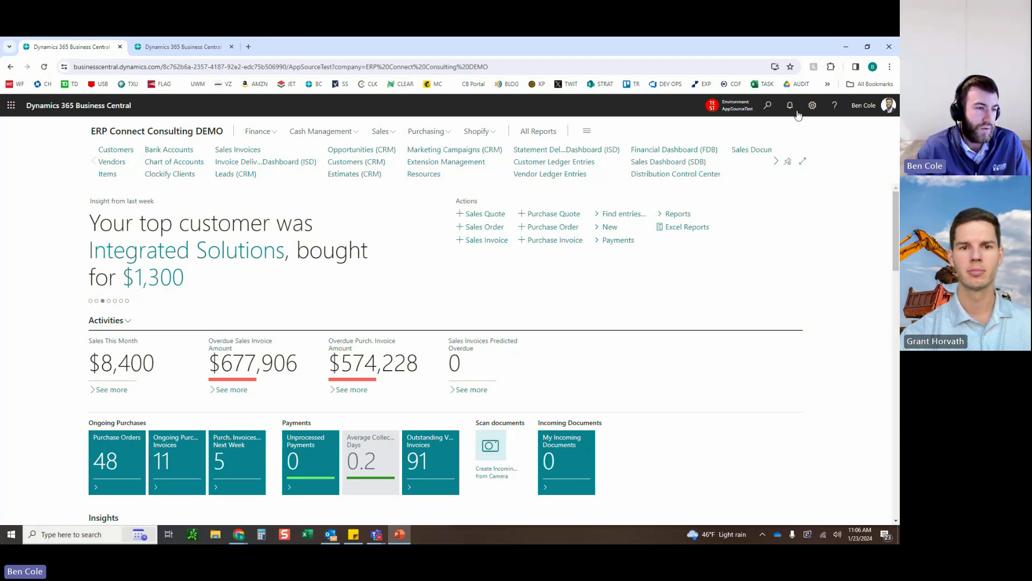
# Search 'APM' in Tell Me and open Advanced Prepayment Management Setup (APM).
pyautogui.click(769, 112)
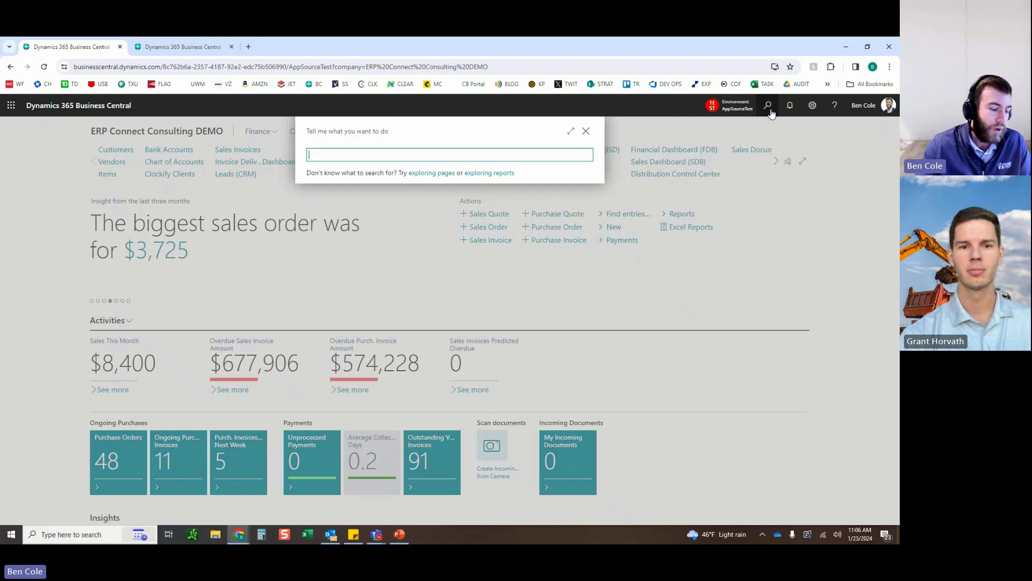
pyautogui.write('APM')
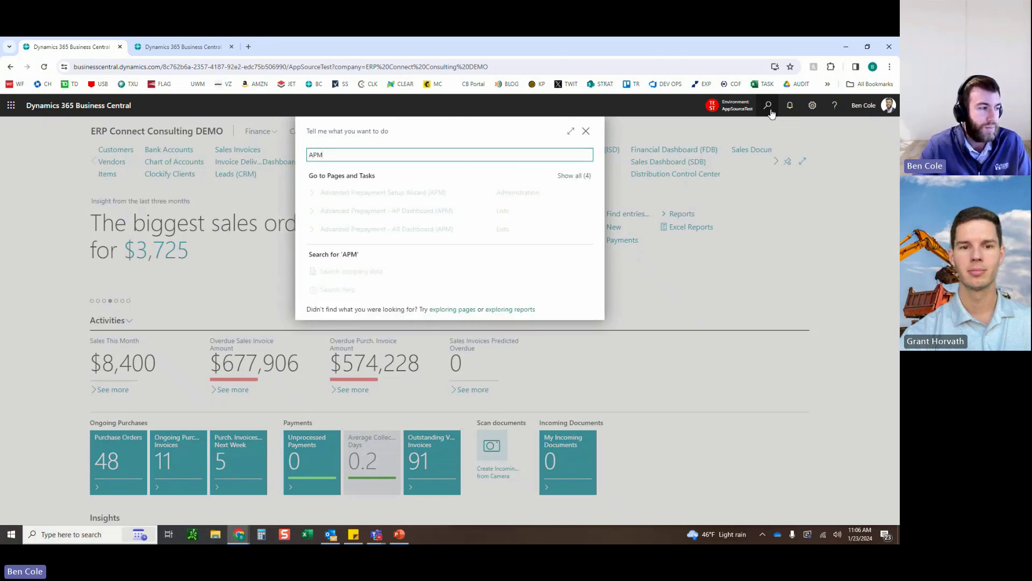
pyautogui.press('Down')
pyautogui.press('Return')
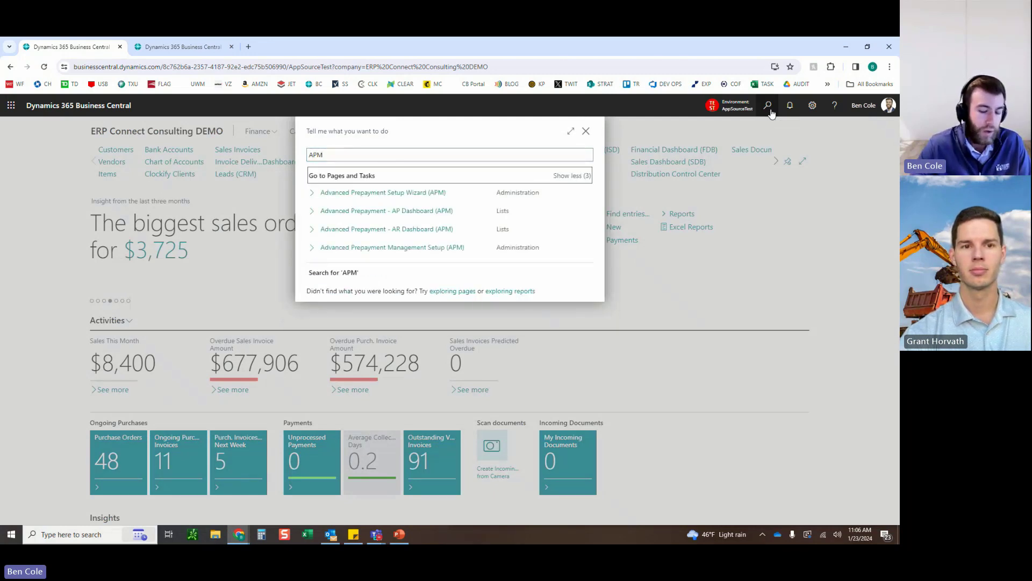
pyautogui.press('Down')
pyautogui.press('Down')
pyautogui.press('Down')
pyautogui.press('Down')
pyautogui.press('Return')
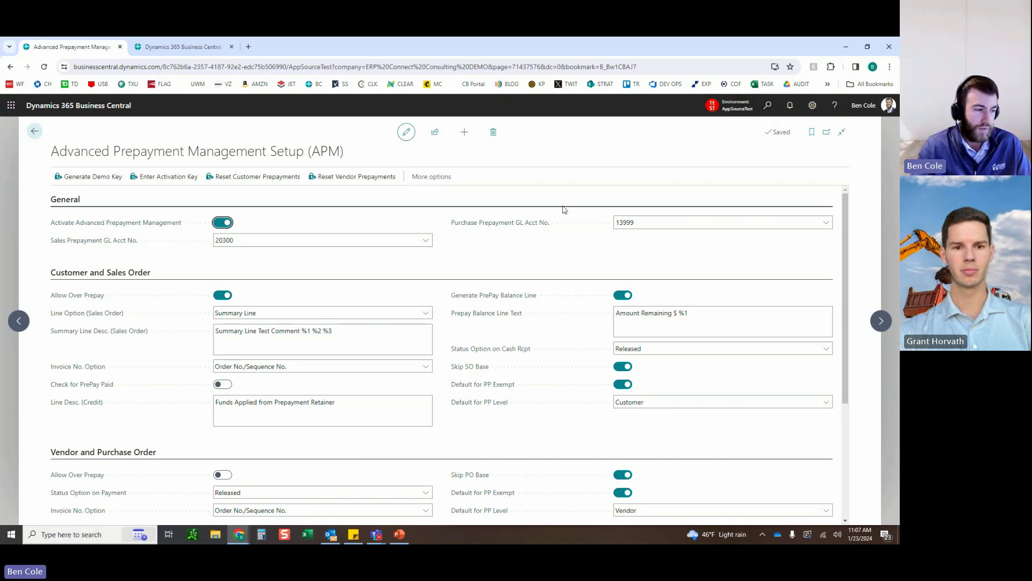
pyautogui.scroll(-3, 460, 284)
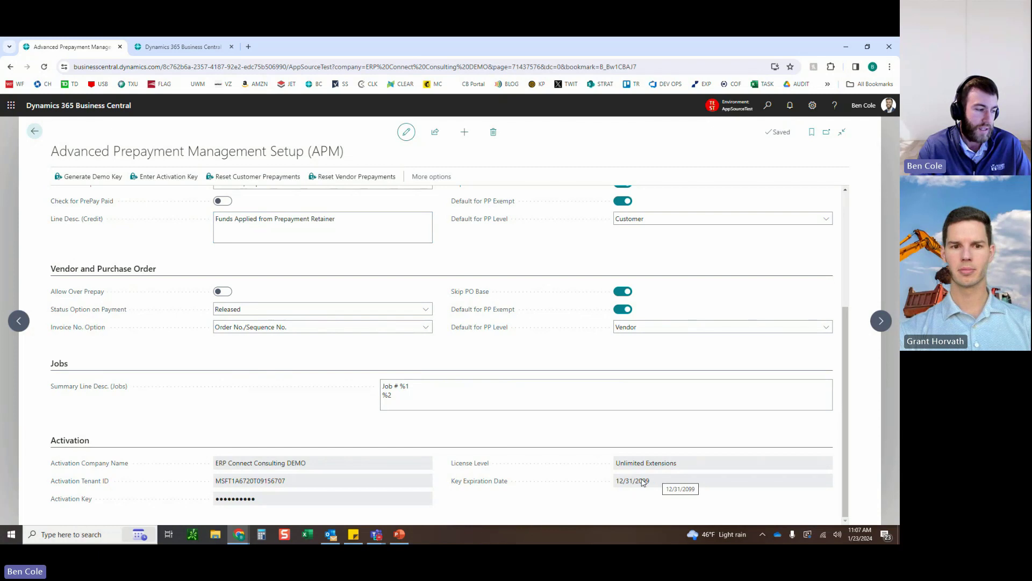
pyautogui.moveTo(286, 482); pyautogui.dragTo(221, 482)
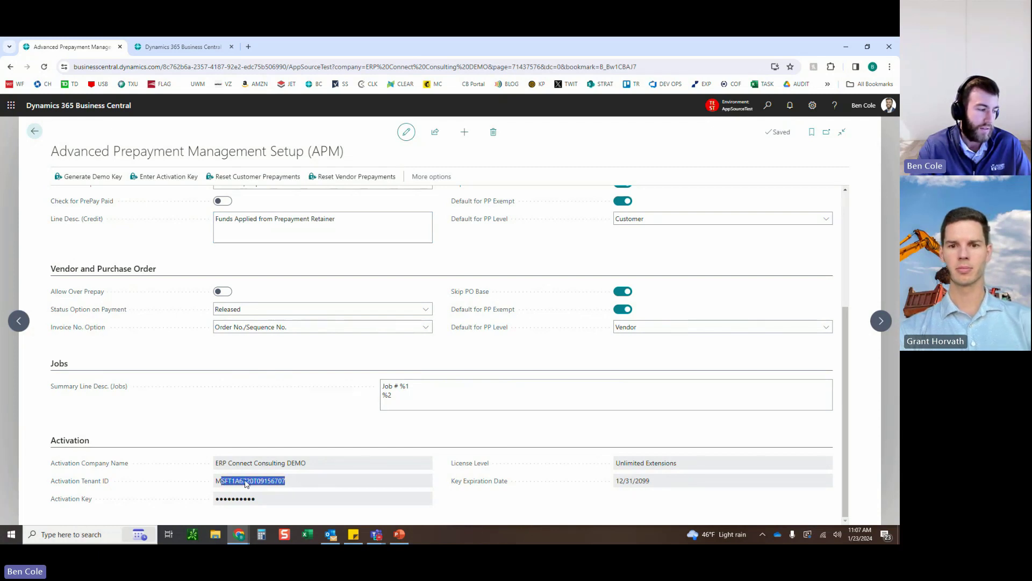
pyautogui.scroll(4, 376, 456)
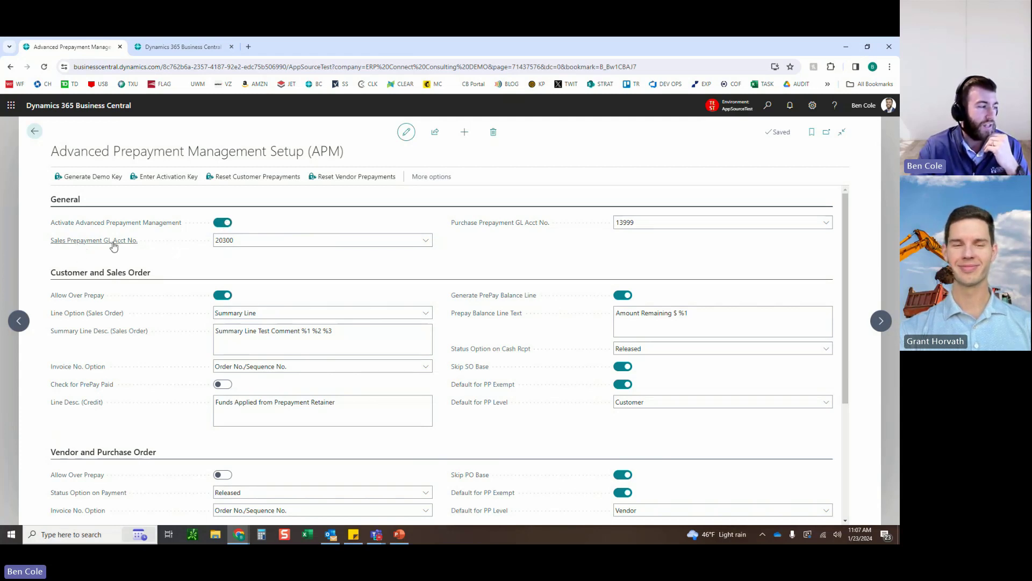
pyautogui.click(635, 226)
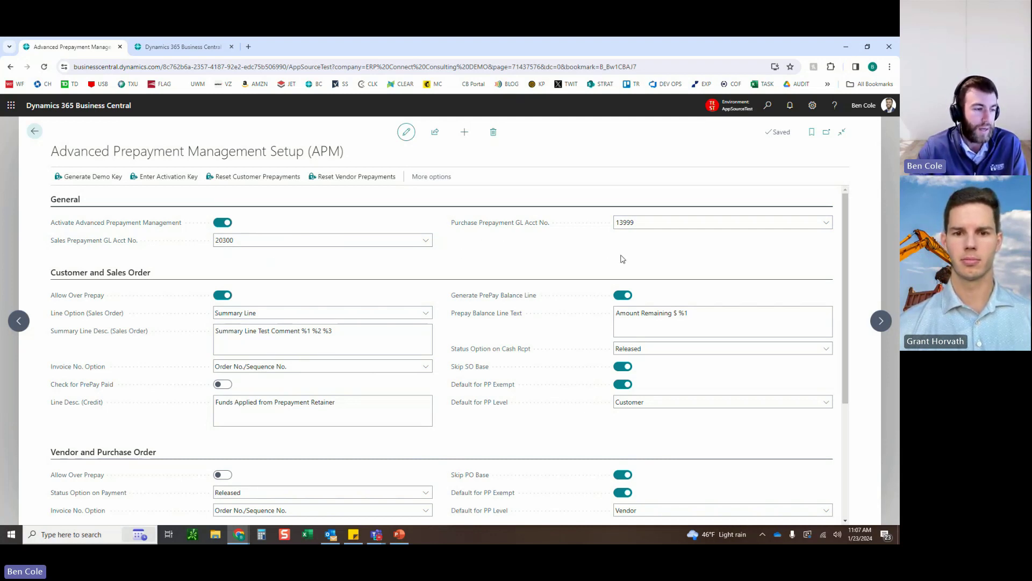
pyautogui.click(829, 225)
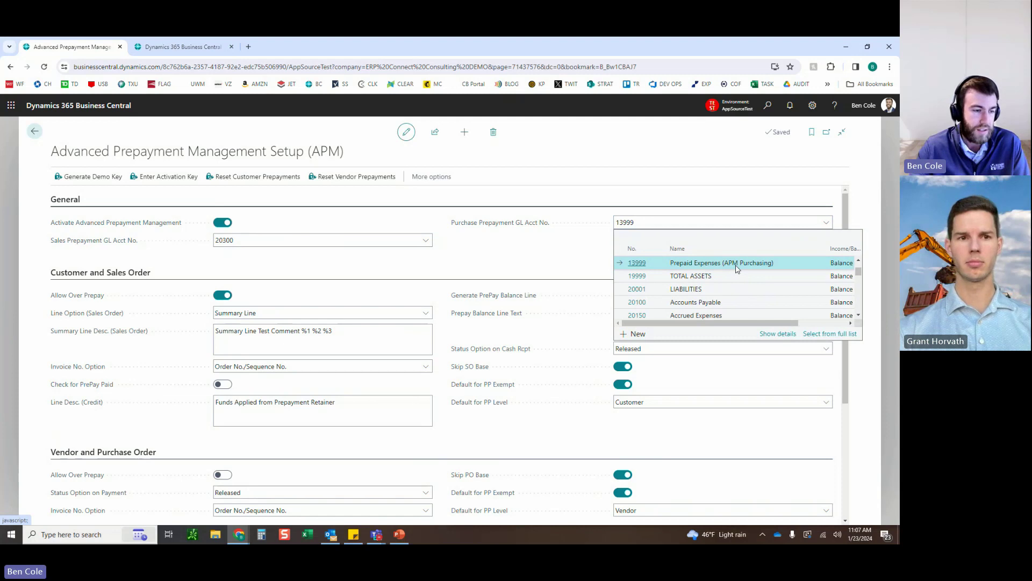
pyautogui.click(376, 243)
pyautogui.click(424, 242)
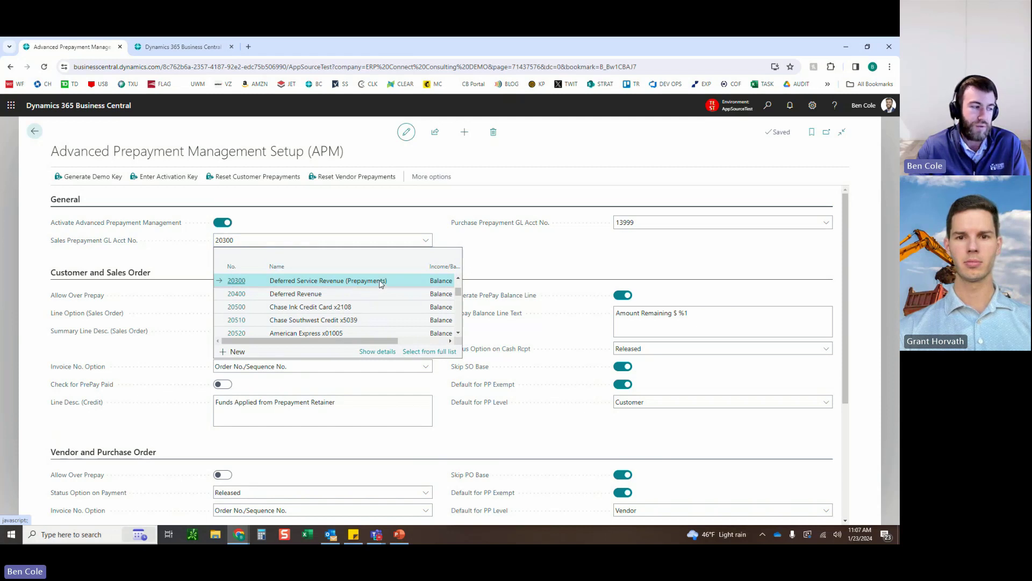
pyautogui.click(449, 234)
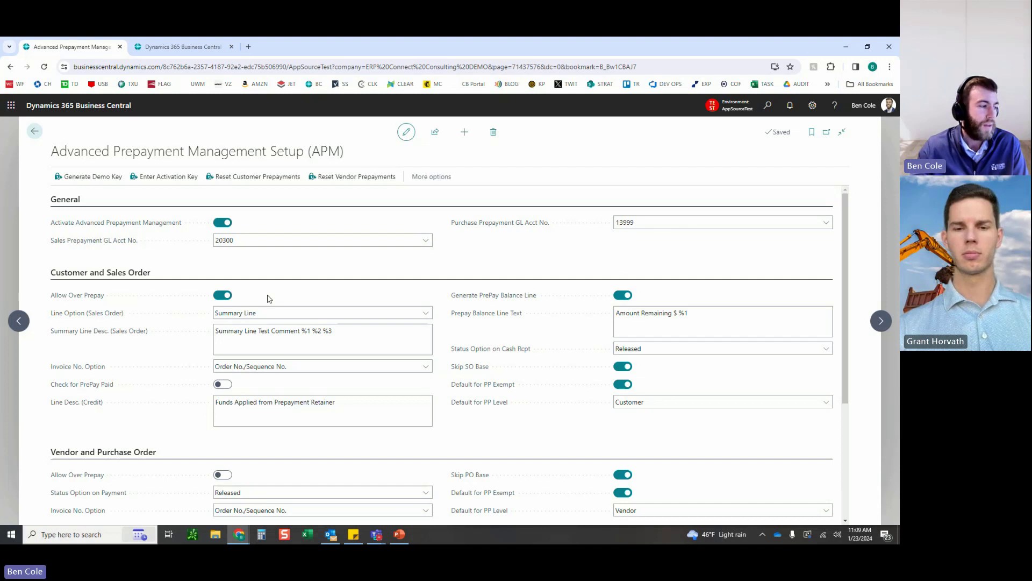
pyautogui.click(347, 314)
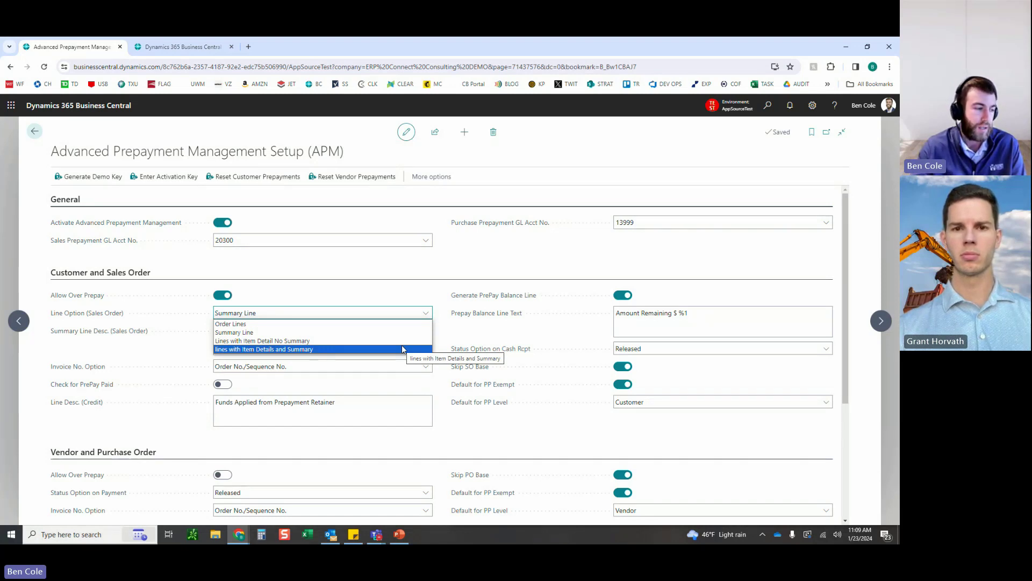
pyautogui.press('Escape')
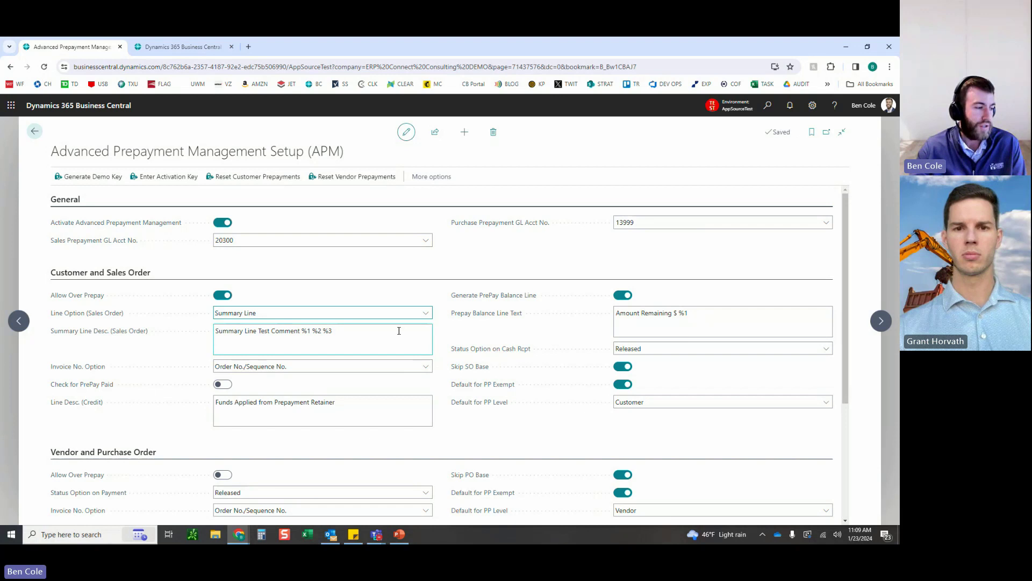
pyautogui.click(336, 338)
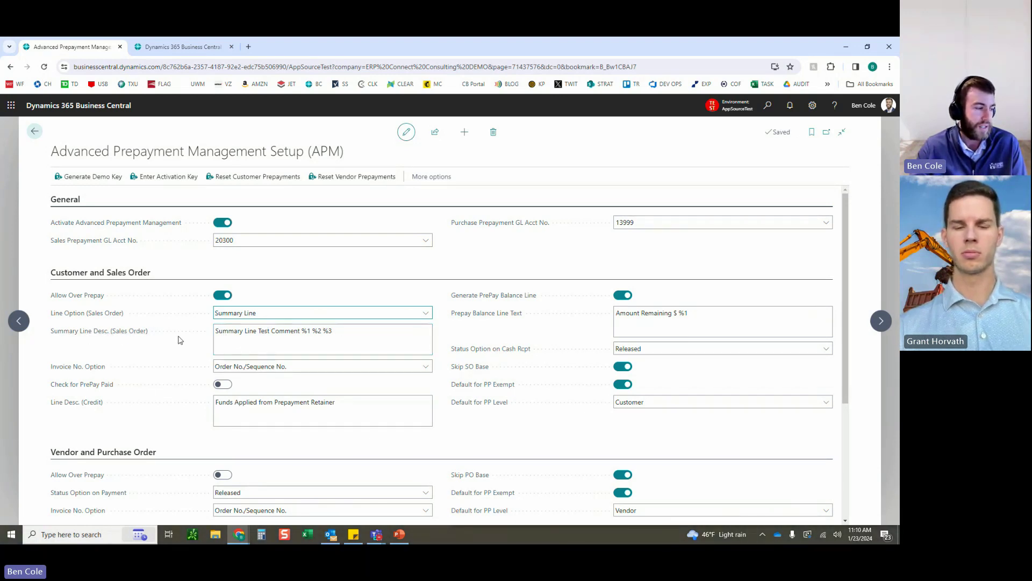
pyautogui.moveTo(125, 337)
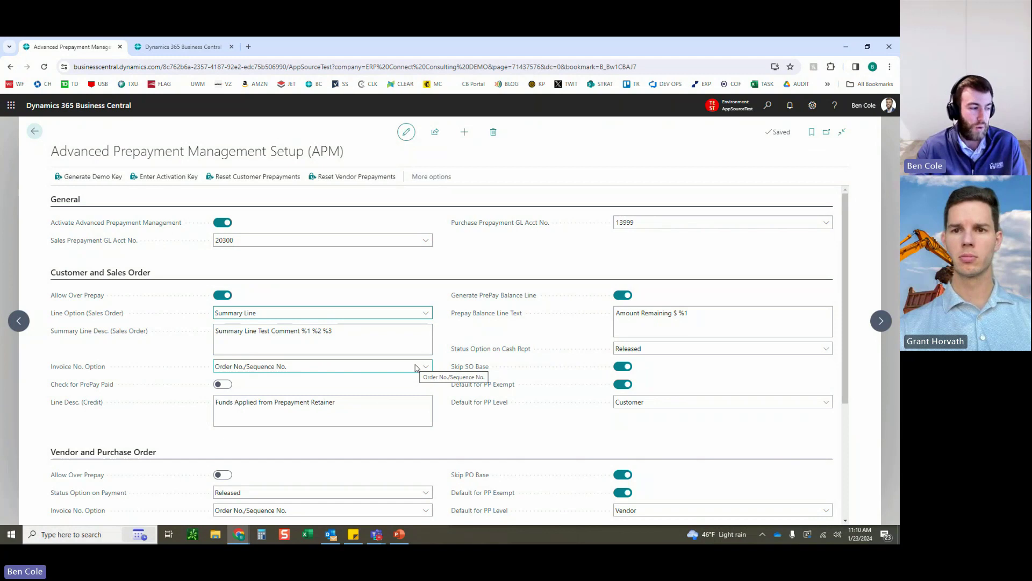
pyautogui.click(415, 367)
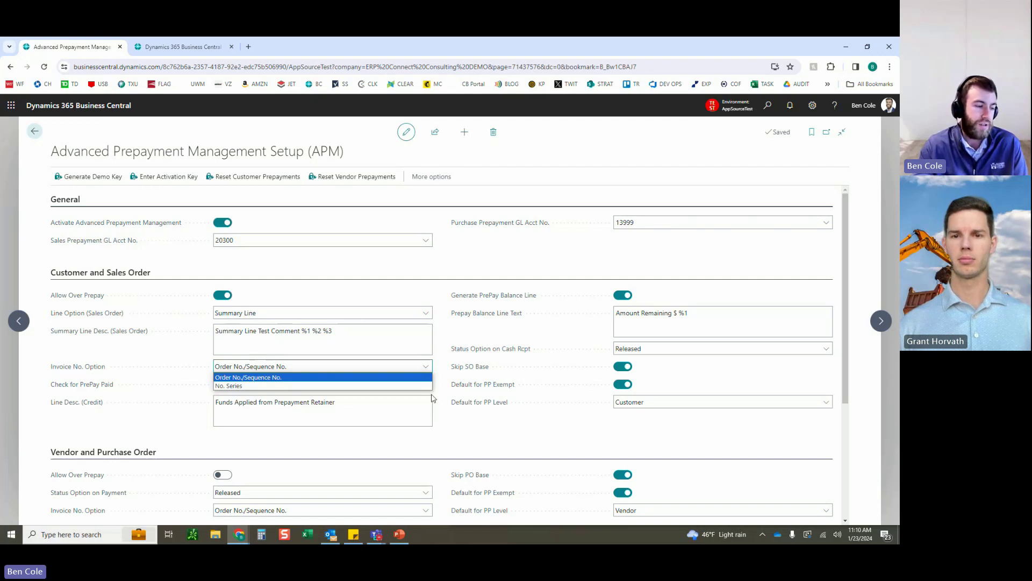
pyautogui.click(428, 367)
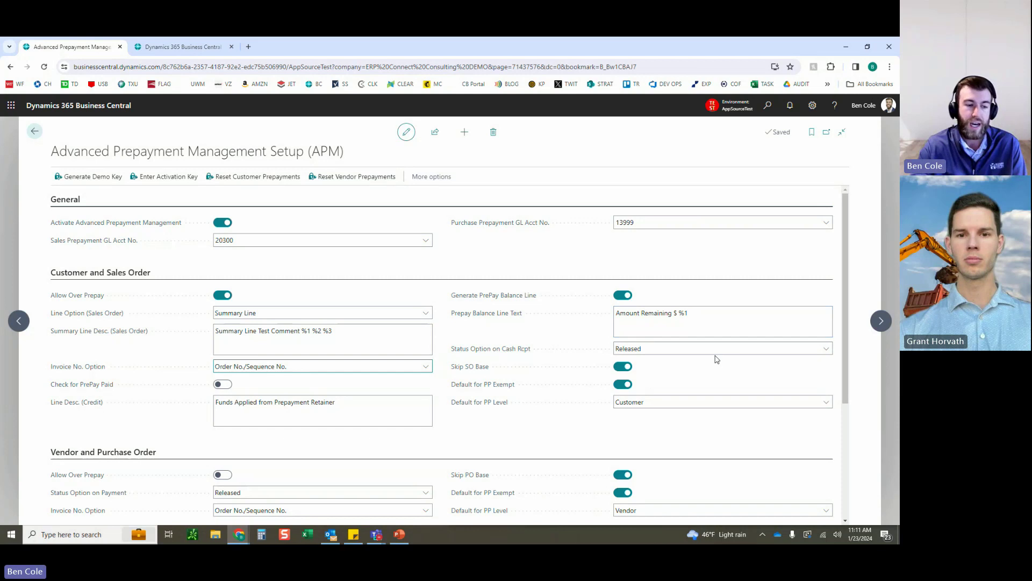
# Keep Status Option on Cash Rcpt as Released and list the Default for PP Level choices.
pyautogui.click(769, 350)
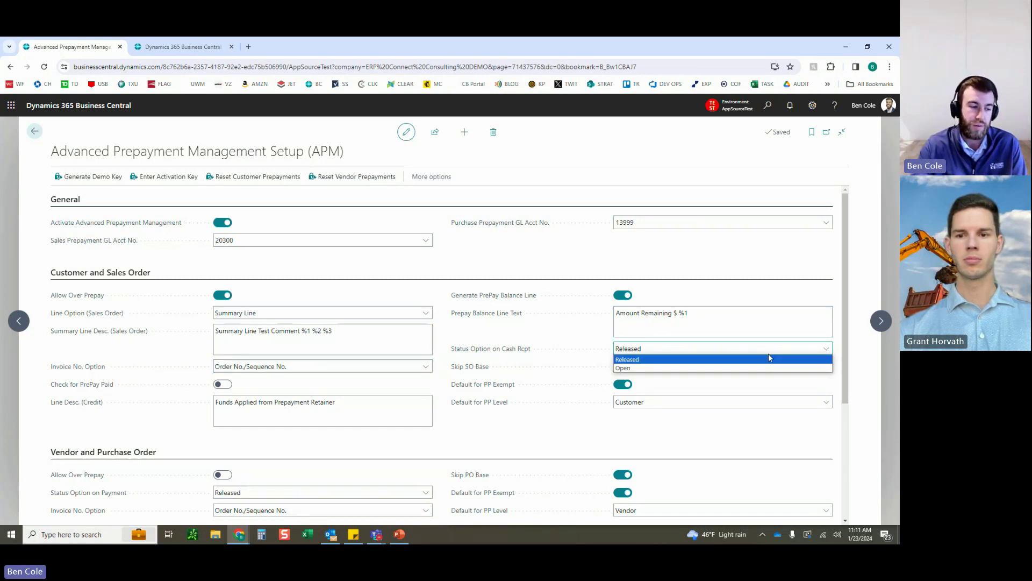
pyautogui.click(769, 358)
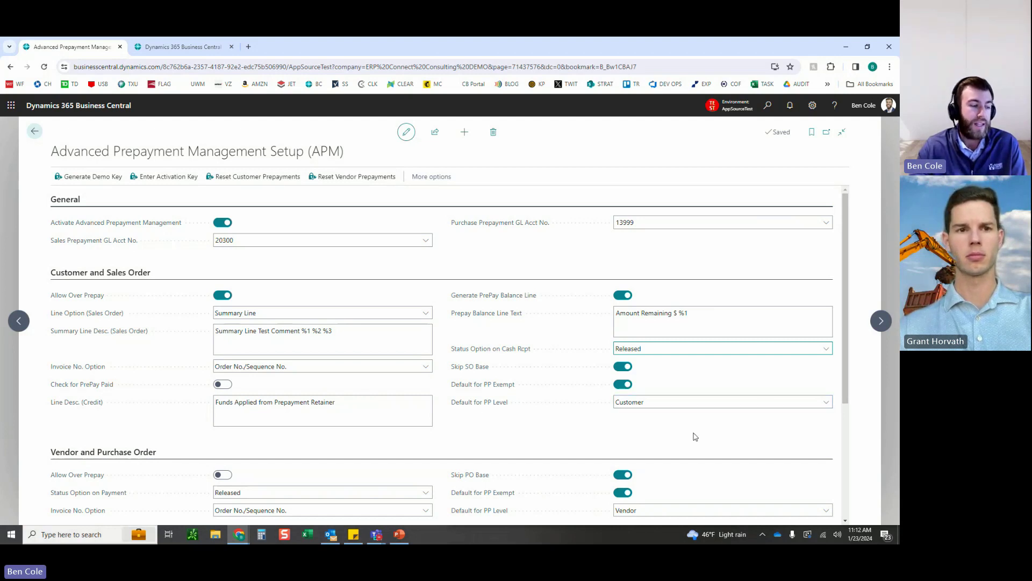
pyautogui.click(678, 404)
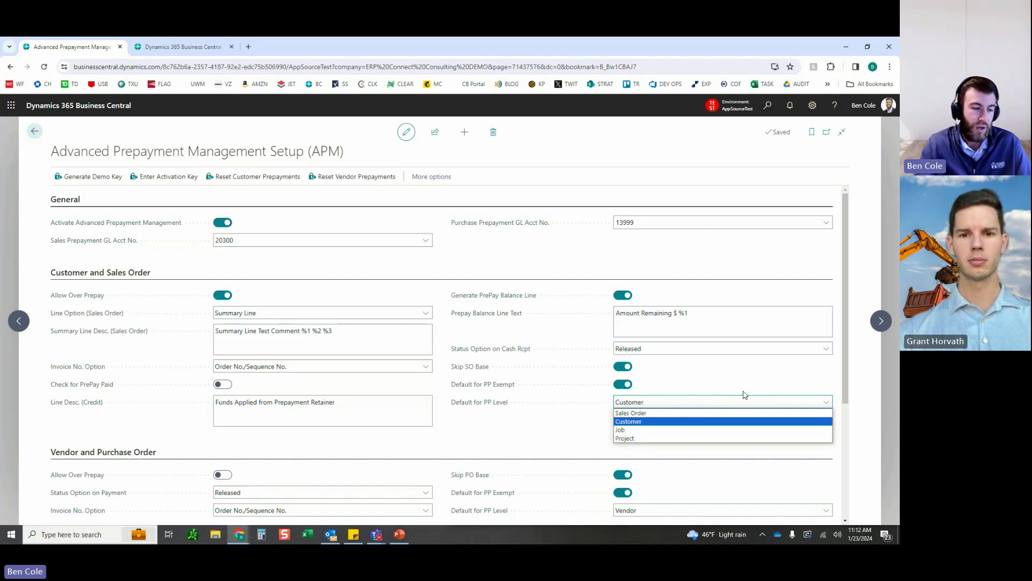
# Close the Default for PP Level list, leaving Customer selected.
pyautogui.click(772, 402)
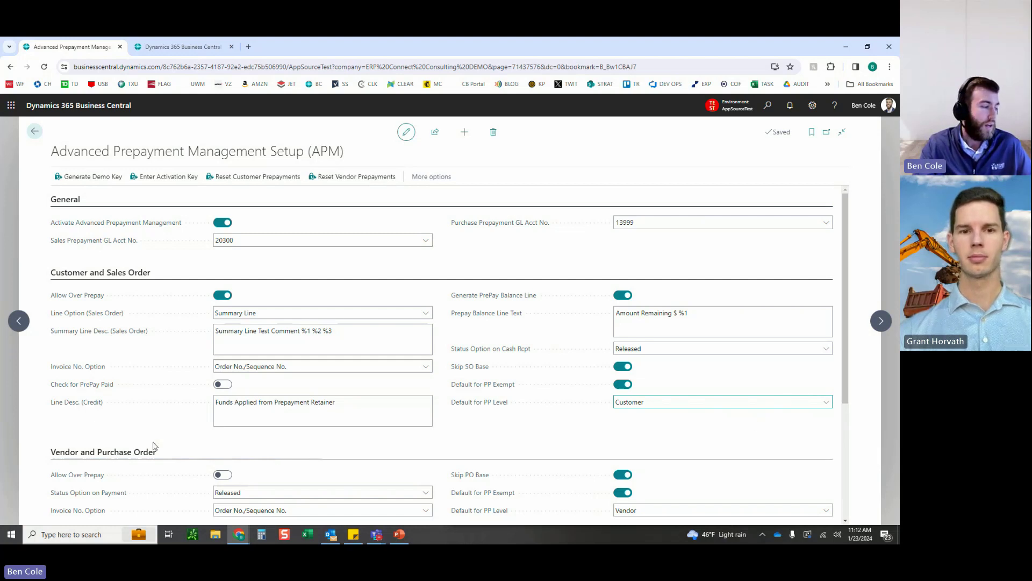
pyautogui.scroll(-2, 131, 446)
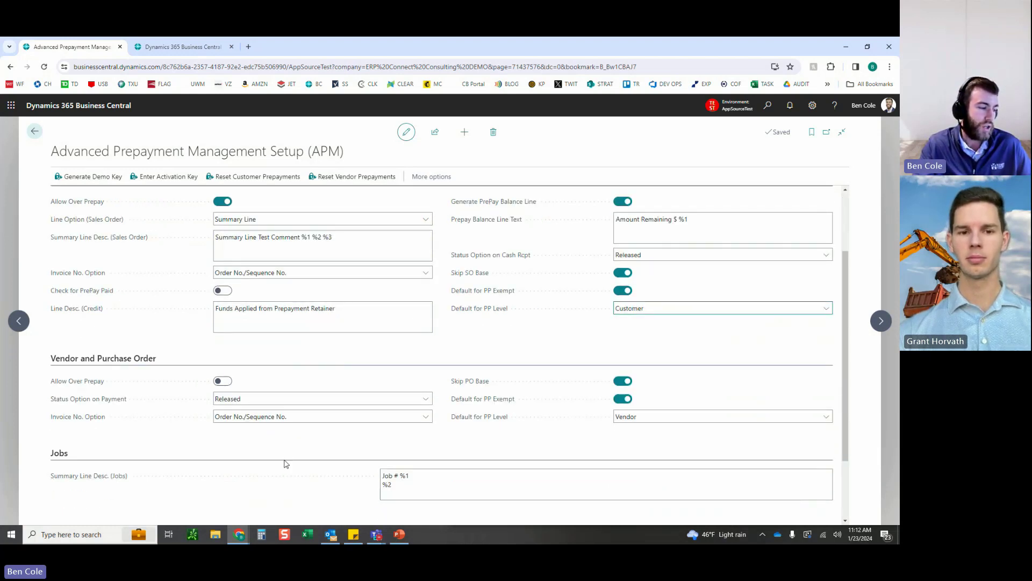
pyautogui.scroll(-1, 285, 463)
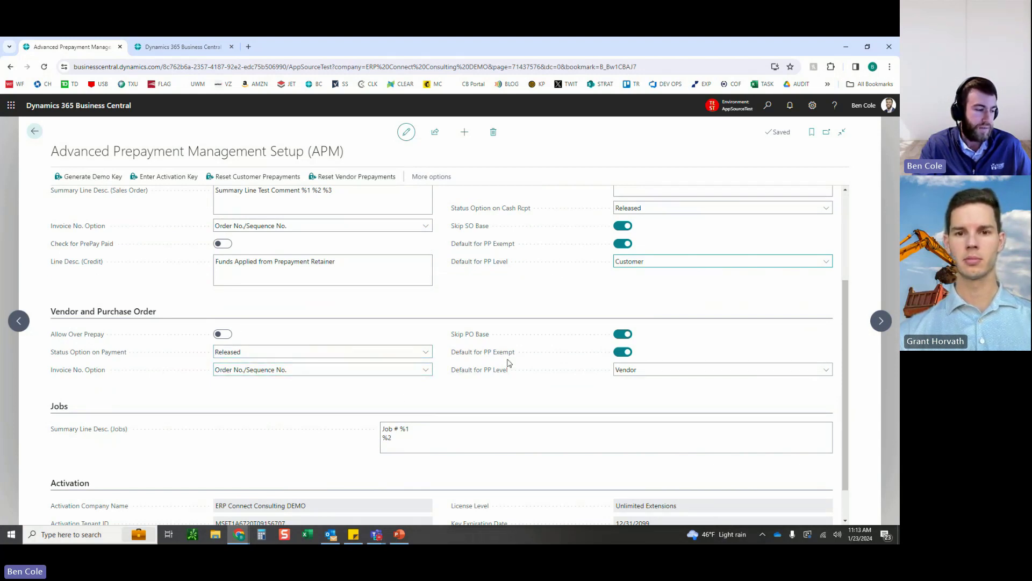
pyautogui.click(448, 430)
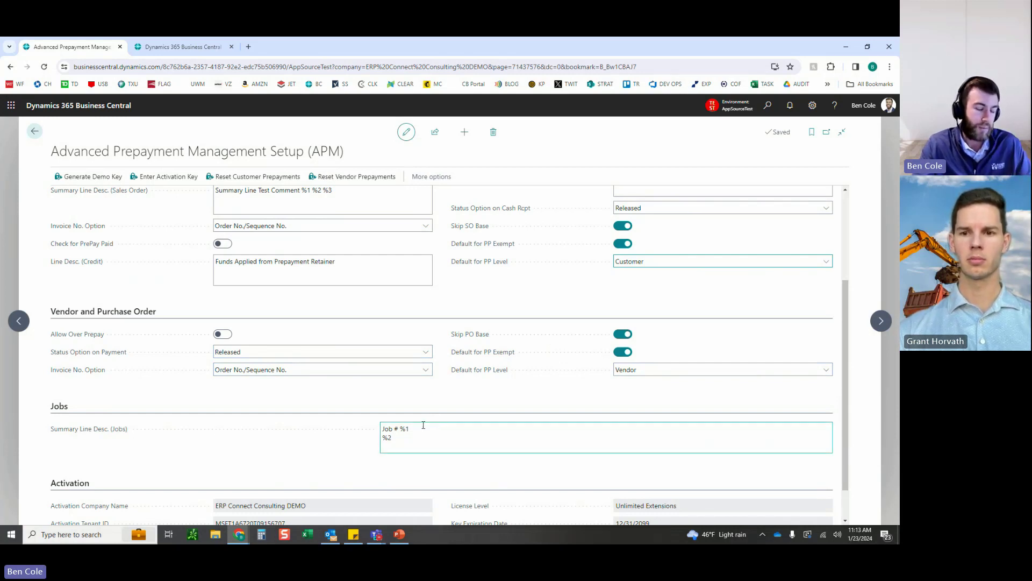
pyautogui.scroll(3, 432, 396)
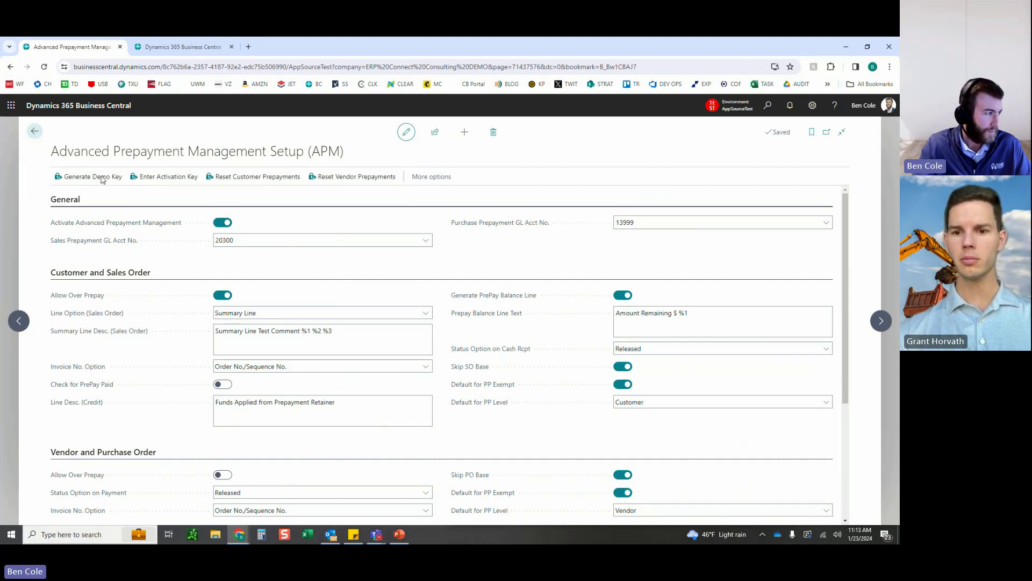
# Search the Customers list for 'Toolbox' and open customer C06800's card.
pyautogui.click(31, 133)
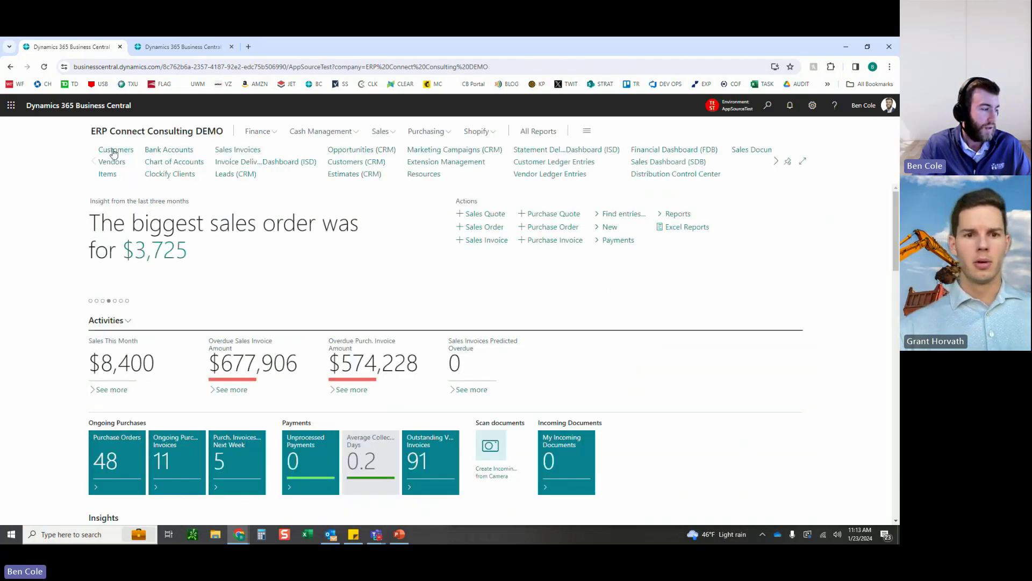
pyautogui.click(114, 151)
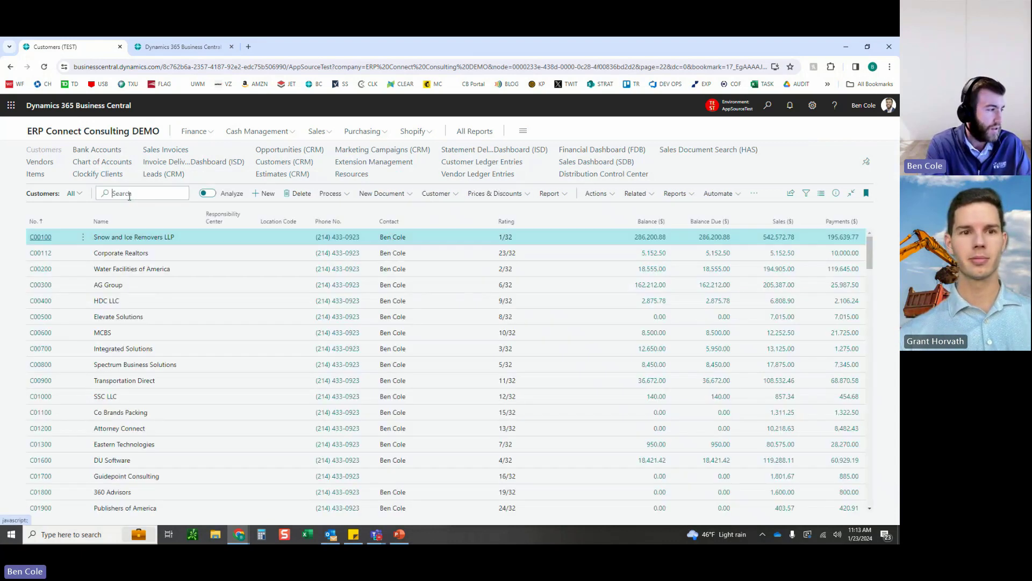
pyautogui.click(129, 200)
pyautogui.write('Toolbox')
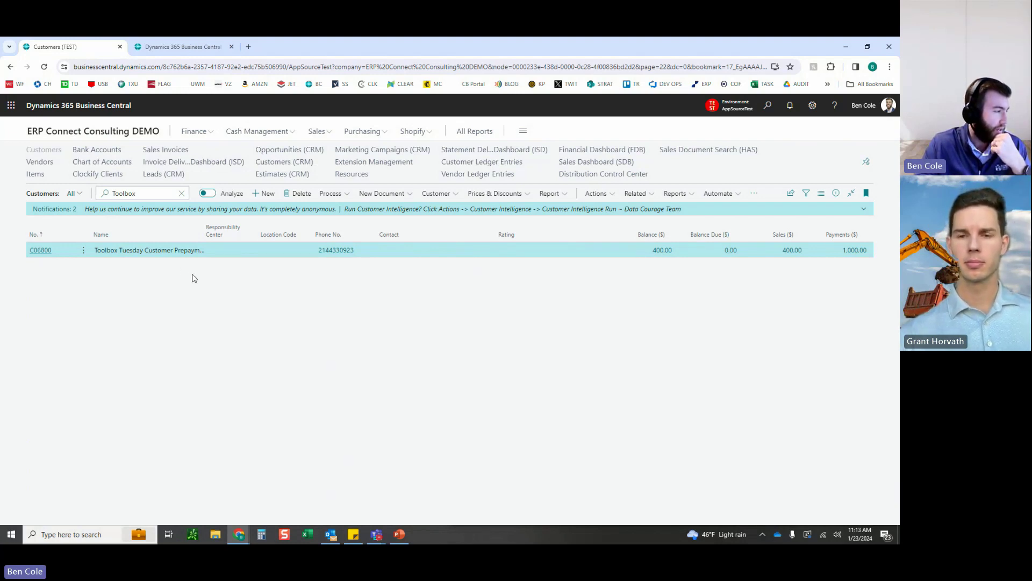
pyautogui.click(40, 251)
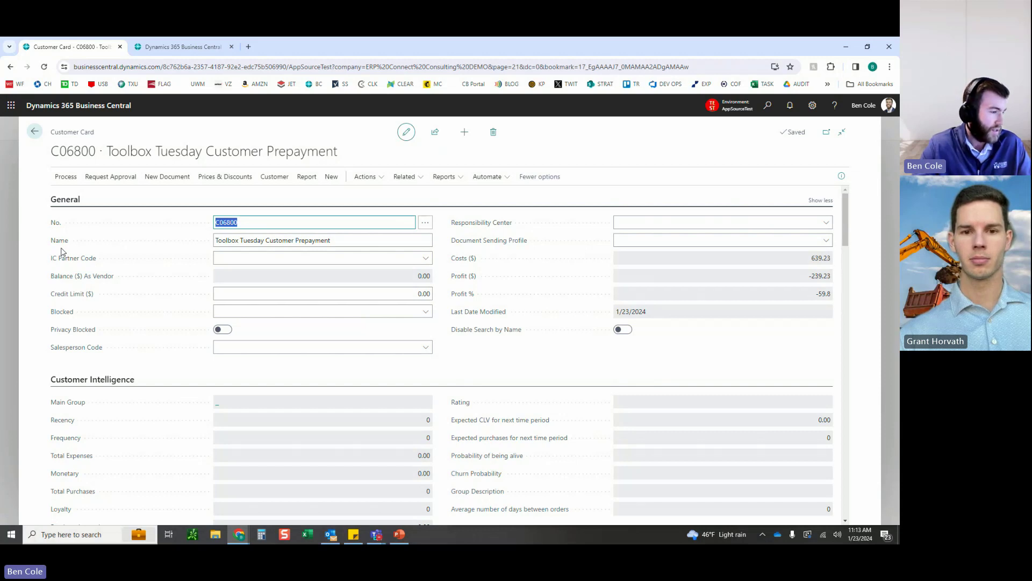
# Highlight 'Customer Prepayment' in the card title and scroll down to Payments.
pyautogui.click(443, 261)
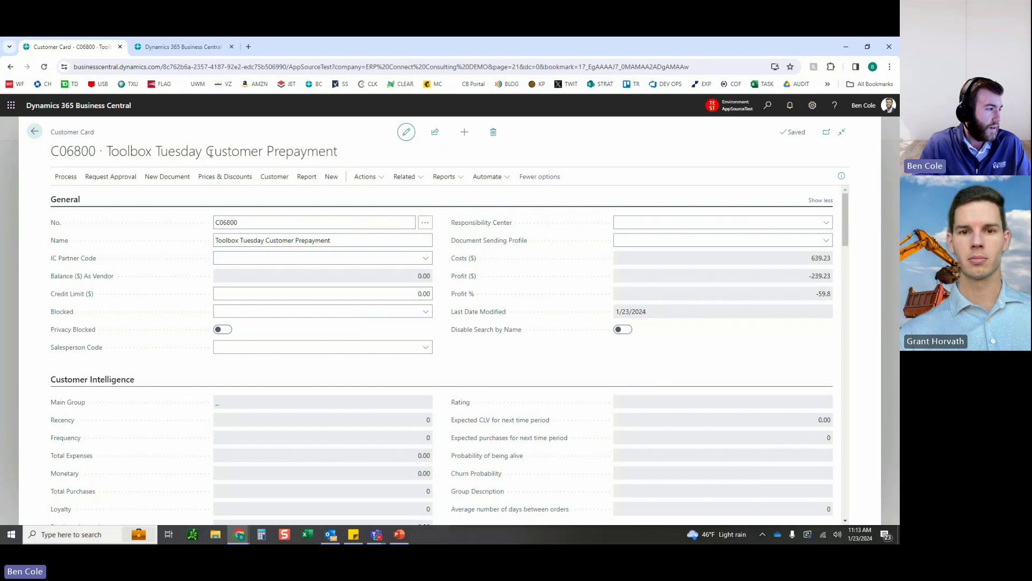
pyautogui.moveTo(206, 151); pyautogui.dragTo(355, 157)
pyautogui.click(358, 159)
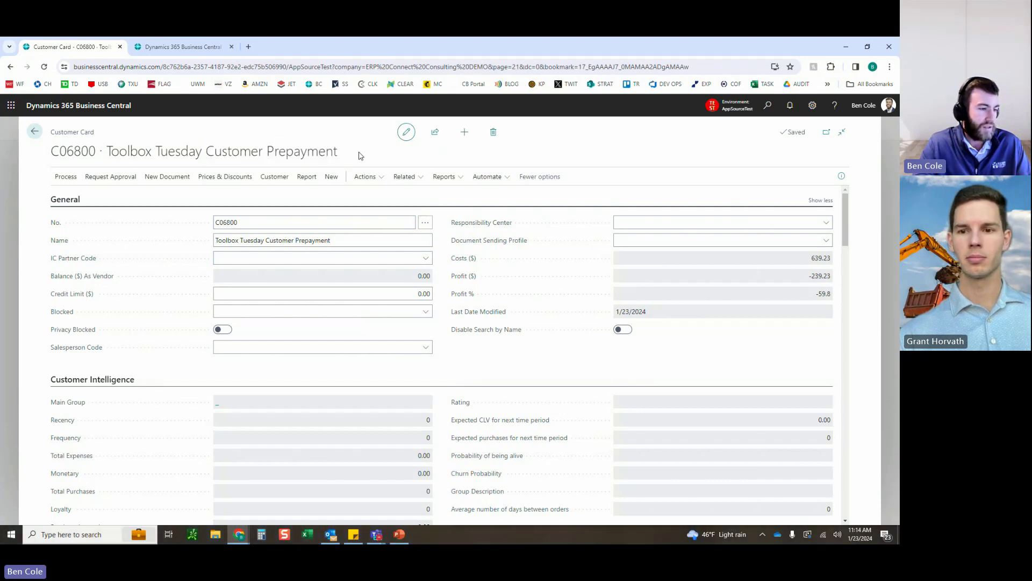
pyautogui.scroll(-5, 414, 291)
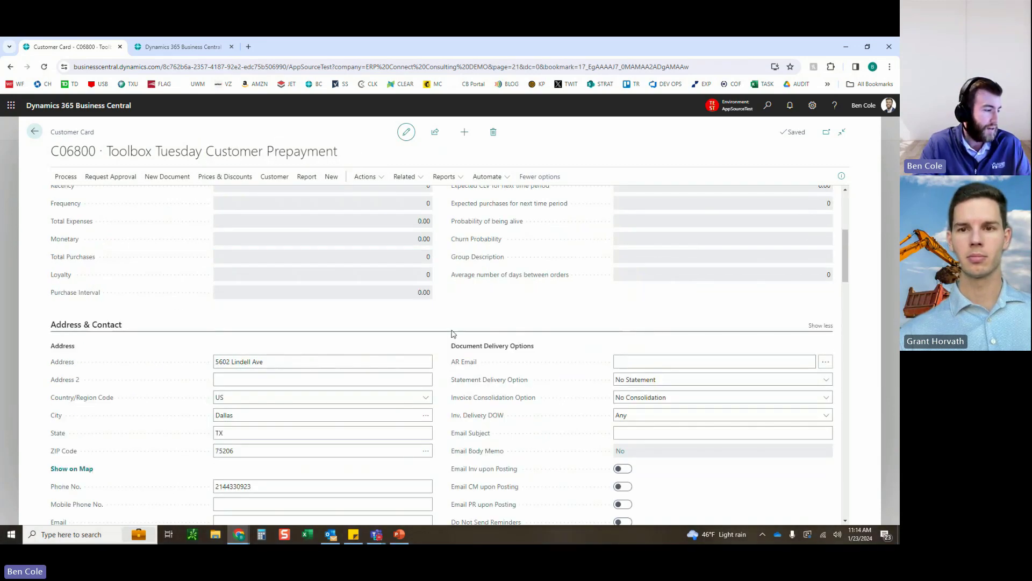
pyautogui.scroll(-10, 458, 322)
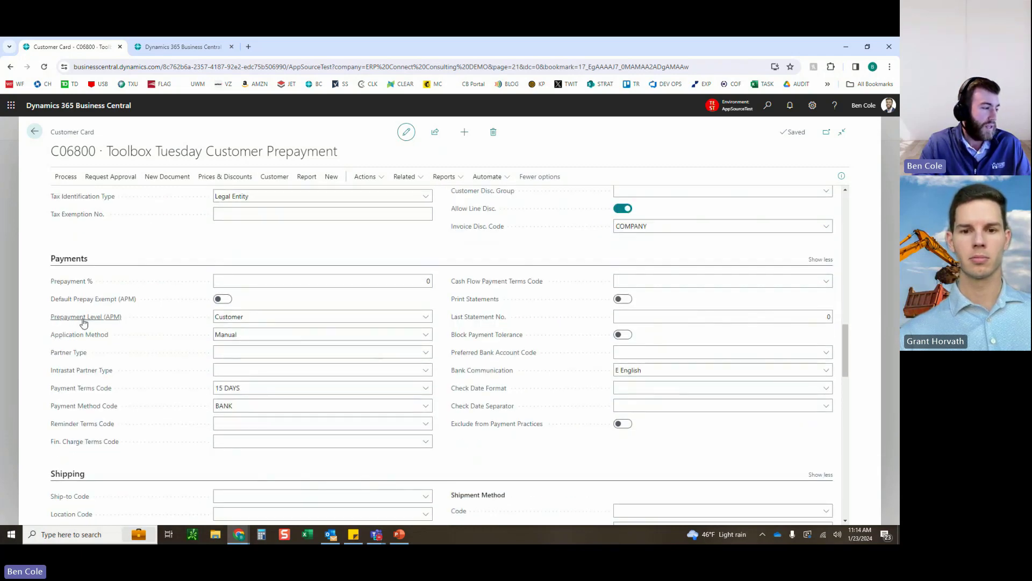
# Keep Prepayment Level (APM) as Customer and show the card's Process actions.
pyautogui.moveTo(108, 303)
pyautogui.click(338, 321)
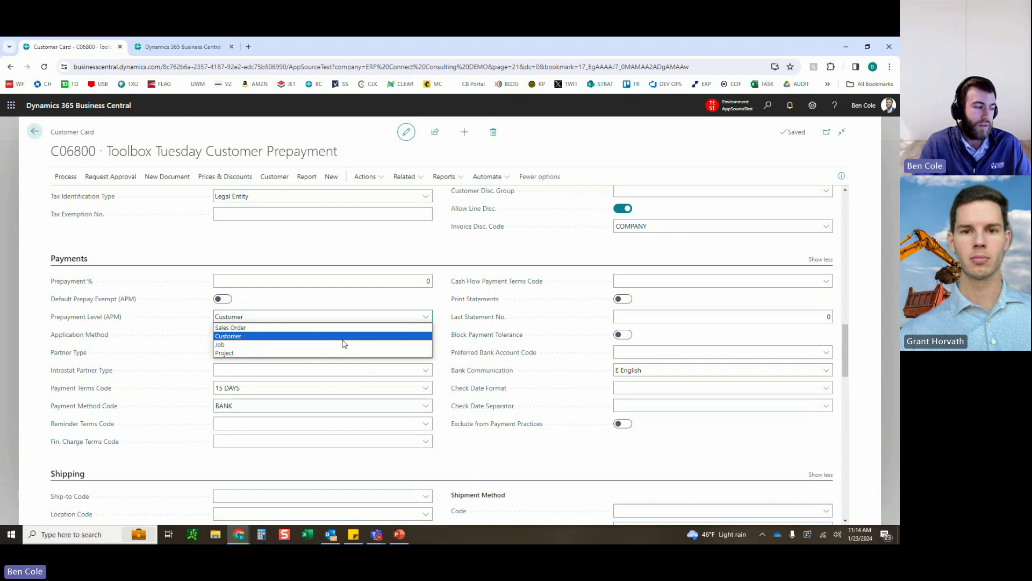
pyautogui.click(343, 339)
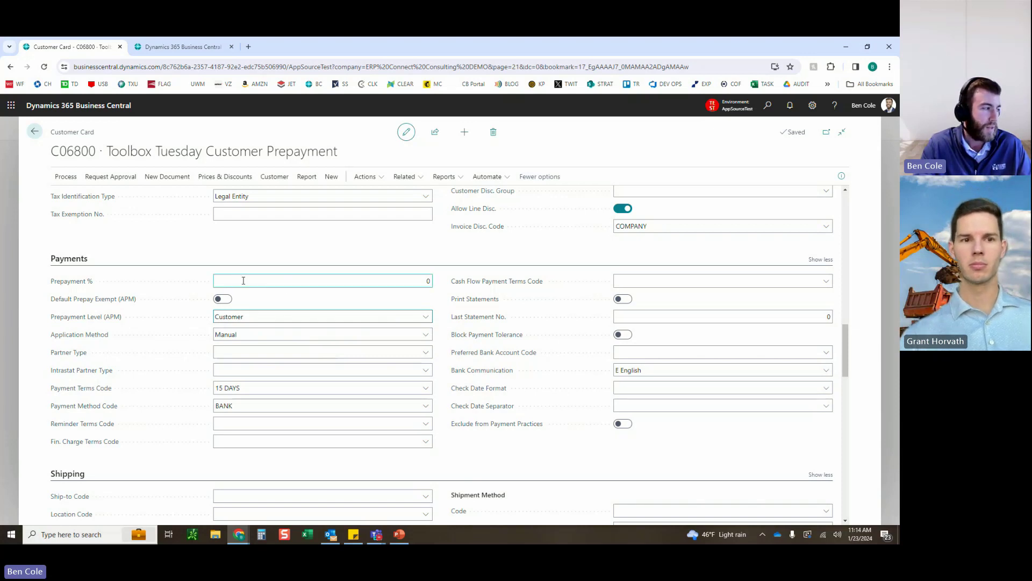
pyautogui.click(66, 180)
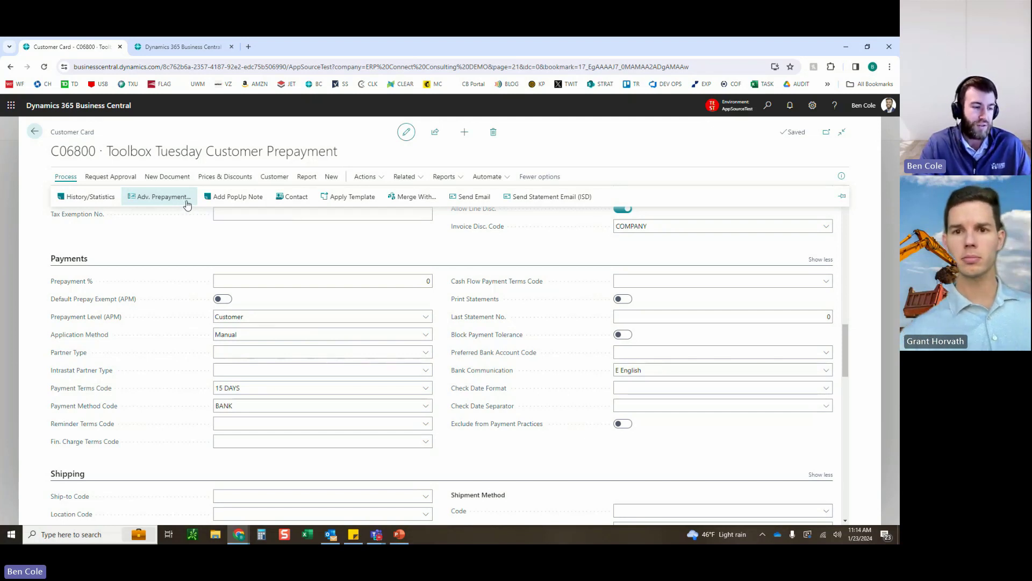
# Open Adv. Prepayment for C06800, showing invoice PSINV103815 of 1,000.00.
pyautogui.click(189, 202)
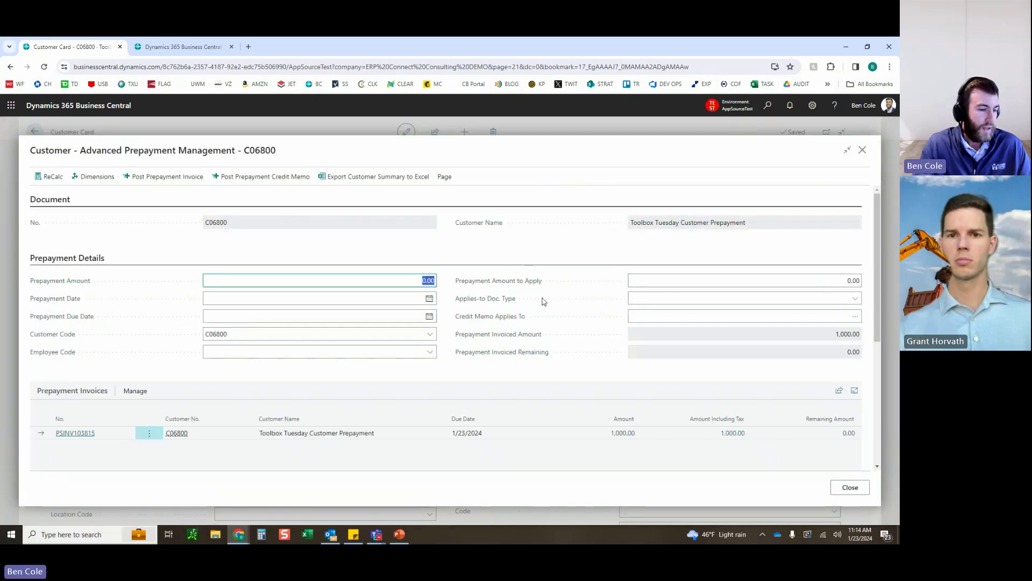
pyautogui.click(442, 305)
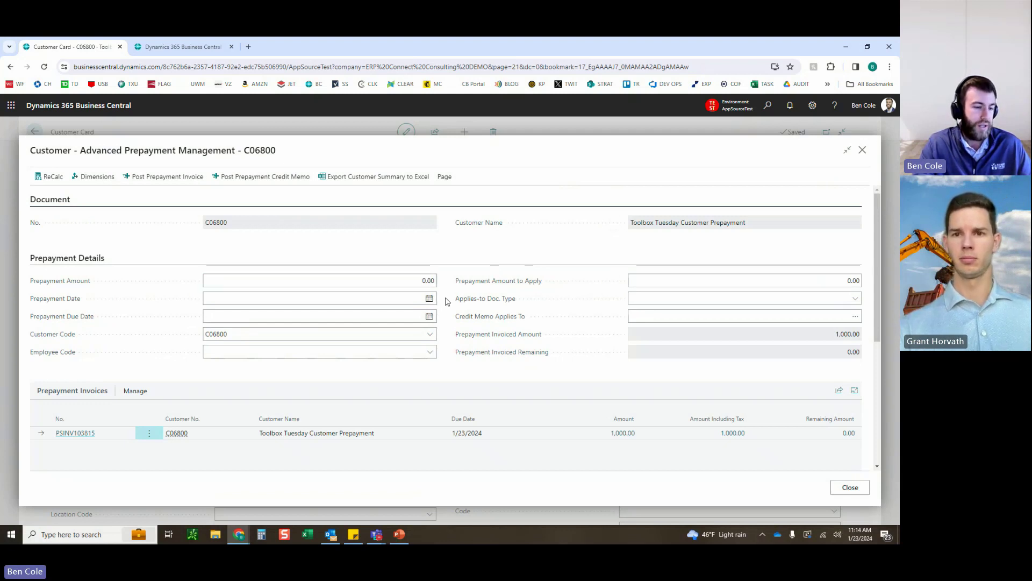
pyautogui.scroll(-1, 457, 312)
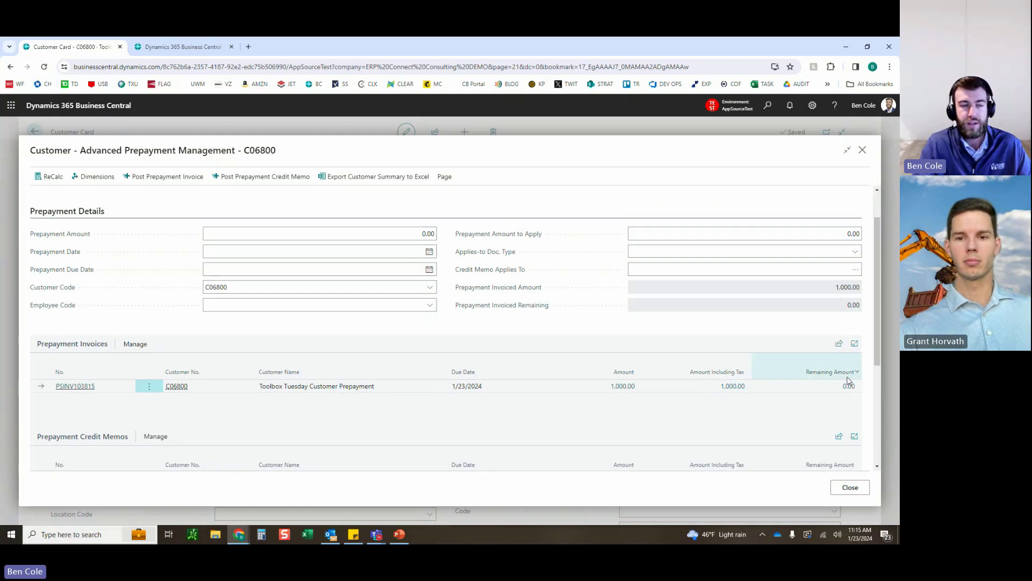
# Point out the 0.00 Prepayment Invoiced Remaining value.
pyautogui.moveTo(855, 381)
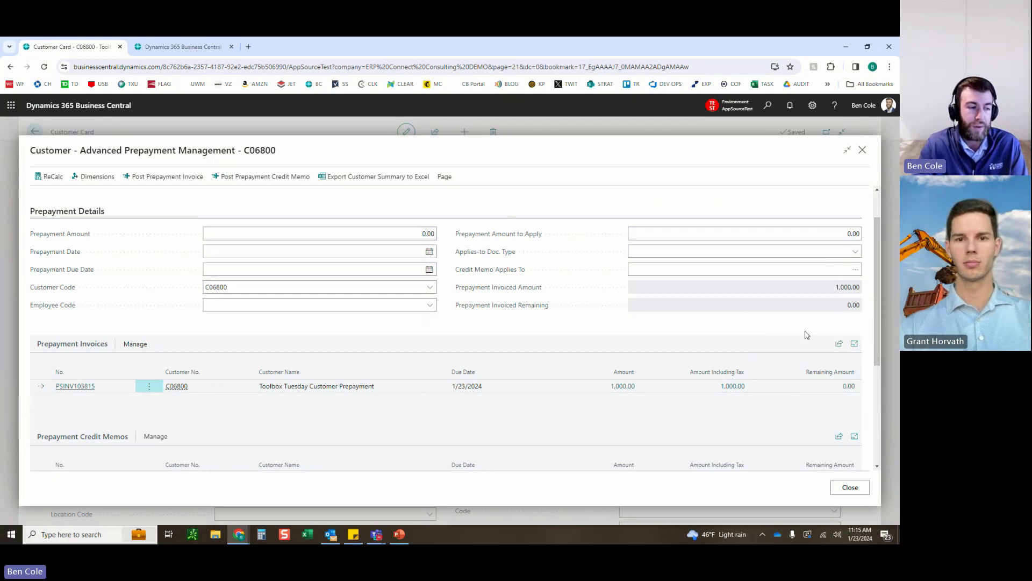
pyautogui.click(851, 306)
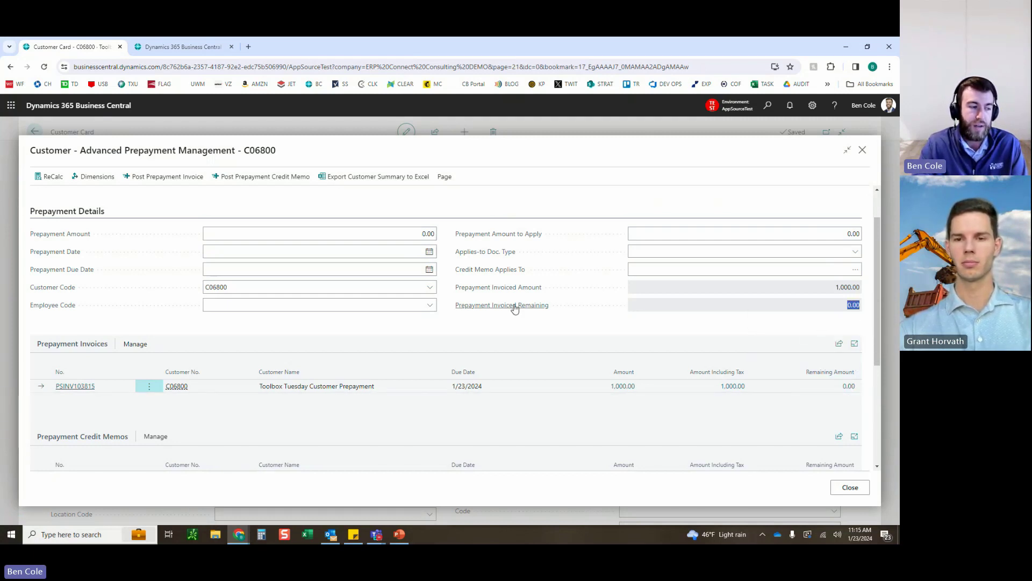
pyautogui.click(809, 309)
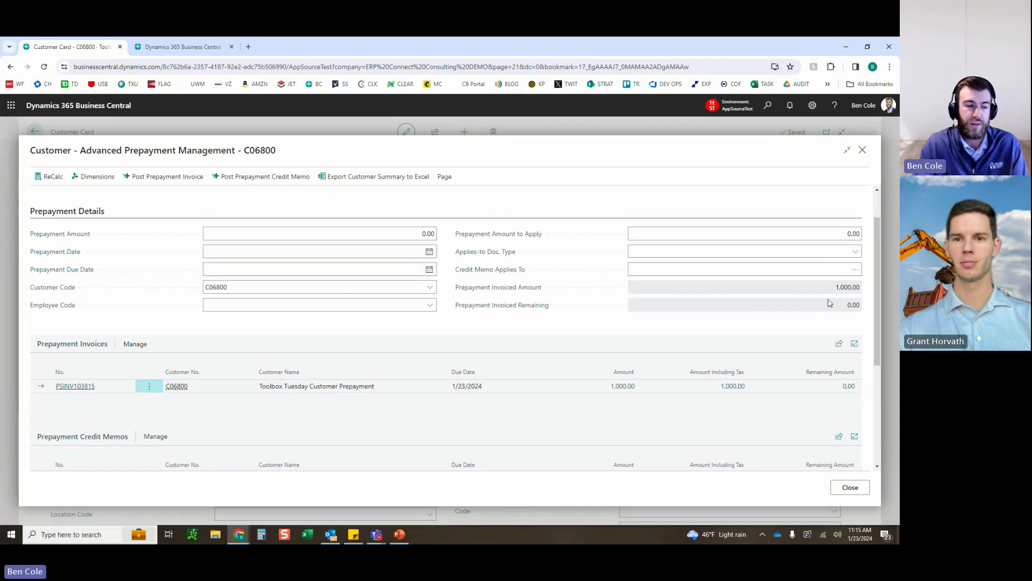
pyautogui.scroll(-5, 848, 311)
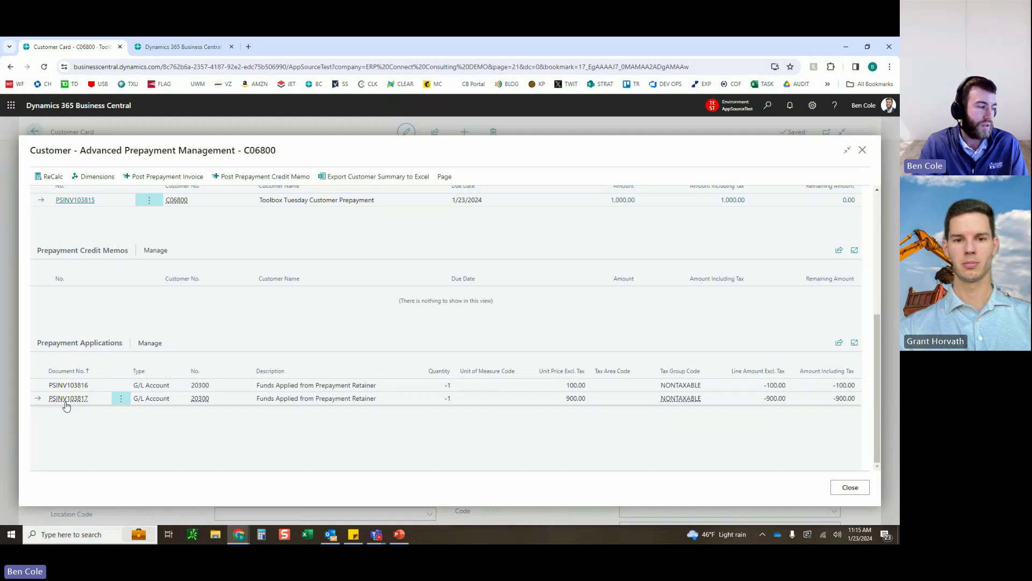
pyautogui.scroll(5, 461, 422)
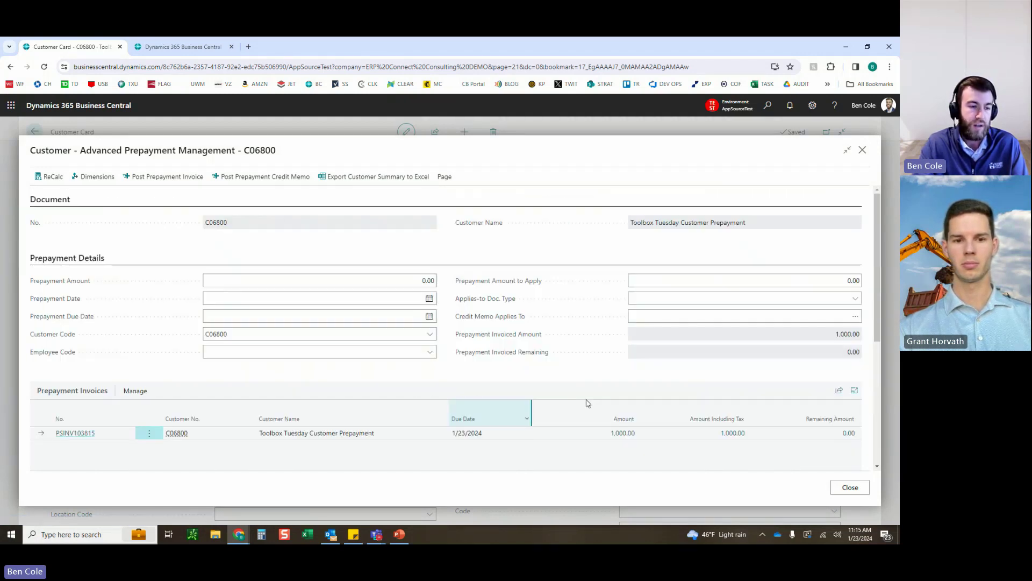
pyautogui.moveTo(850, 356); pyautogui.dragTo(859, 356)
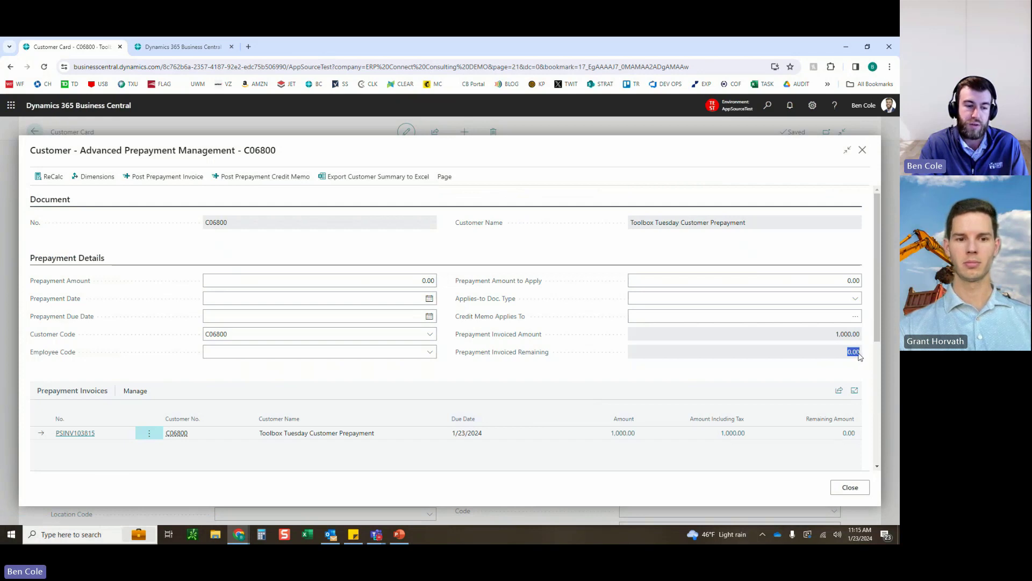
# Enter a 2,000.00 prepayment amount with prepayment and due dates of today, 1/23/2024.
pyautogui.click(410, 283)
pyautogui.write('2000')
pyautogui.press('Tab')
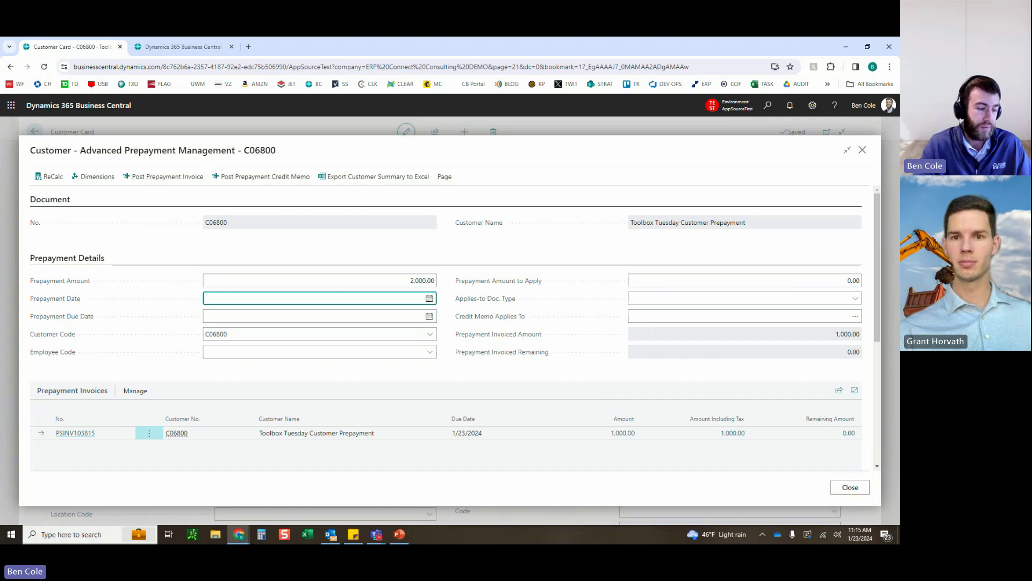
pyautogui.write('t')
pyautogui.press('Tab')
pyautogui.write('t')
pyautogui.press('Tab')
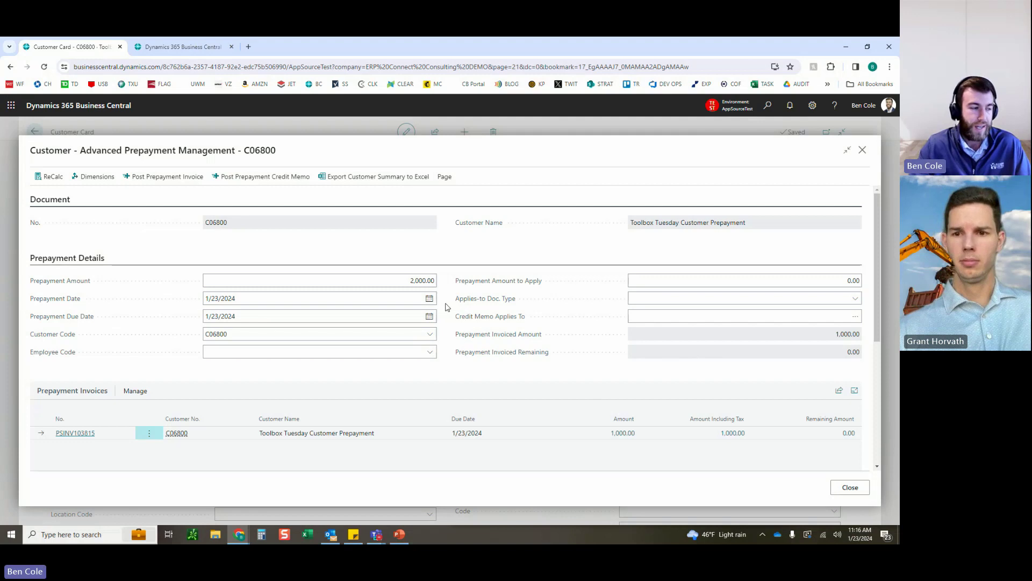
pyautogui.scroll(-2, 269, 419)
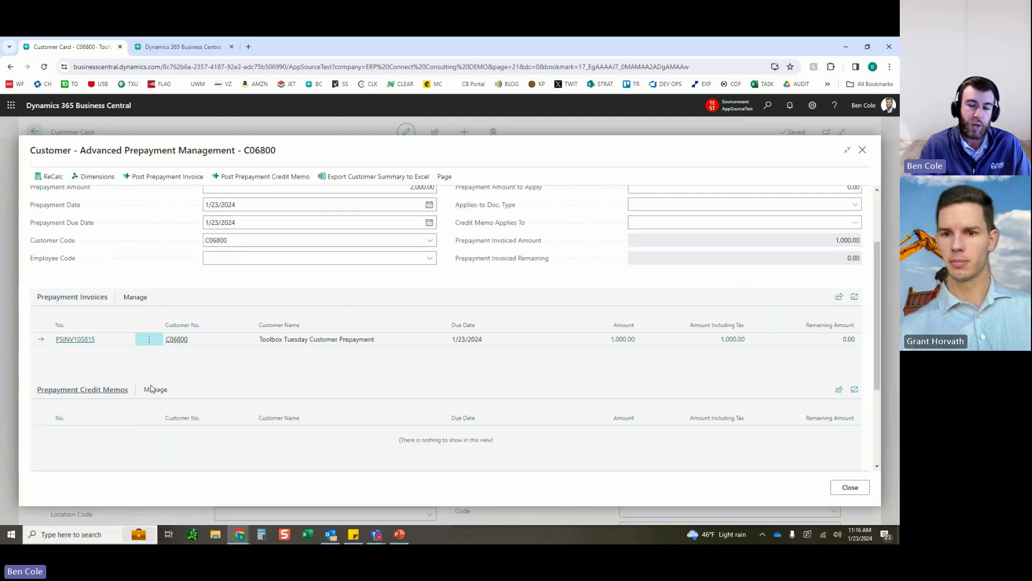
pyautogui.scroll(2, 541, 272)
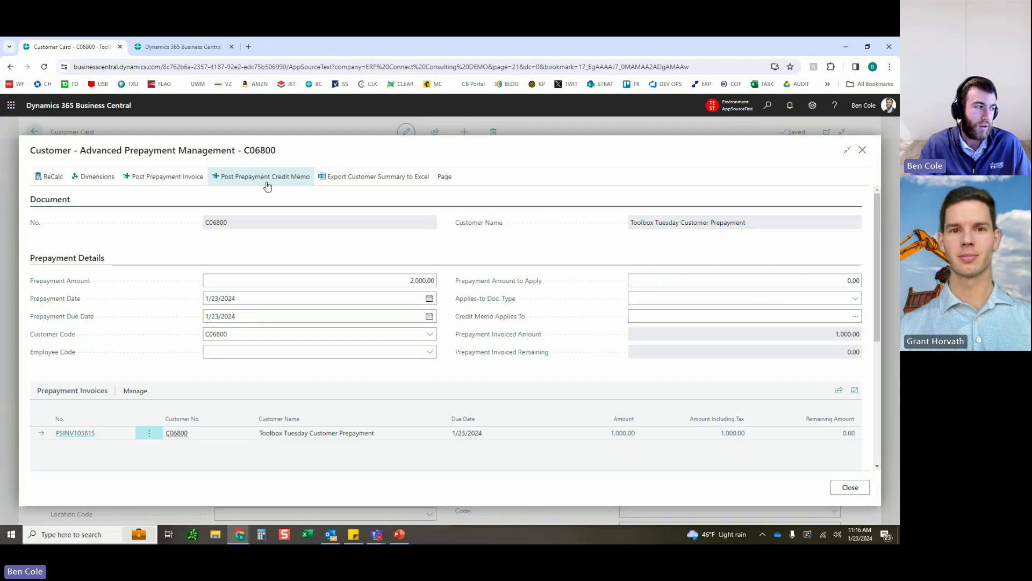
pyautogui.click(164, 183)
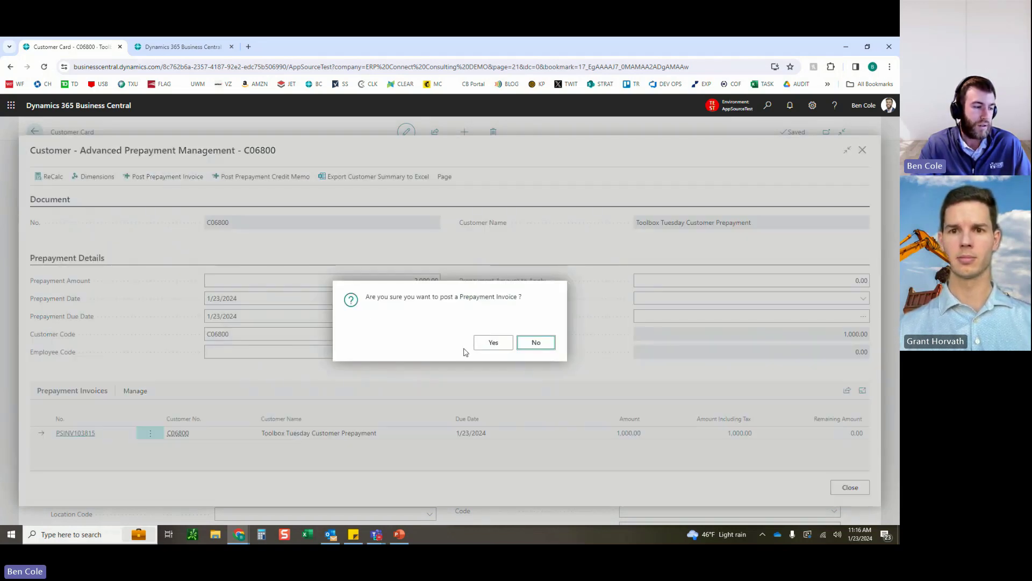
pyautogui.click(482, 344)
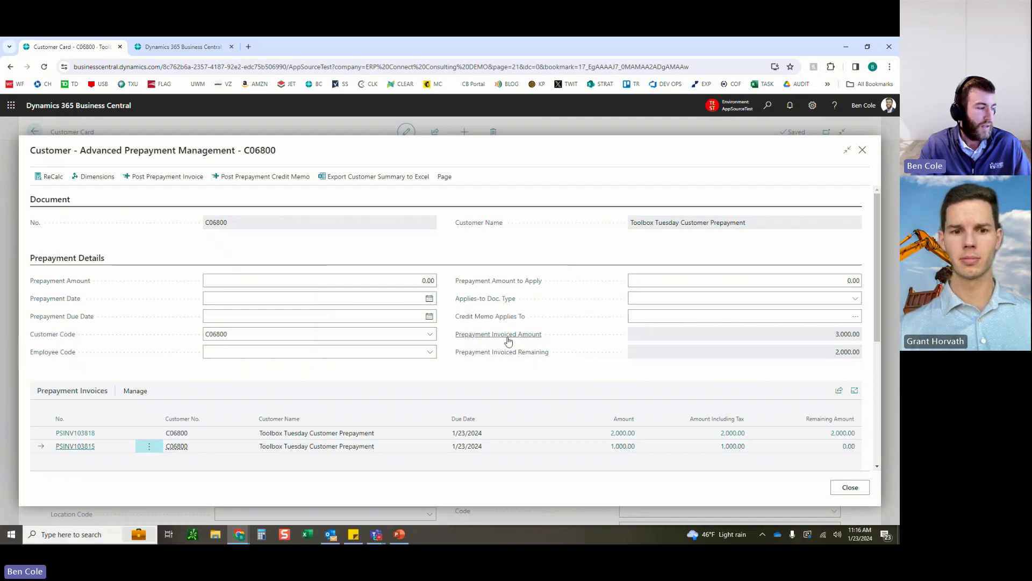
pyautogui.scroll(-1, 629, 376)
pyautogui.click(667, 387)
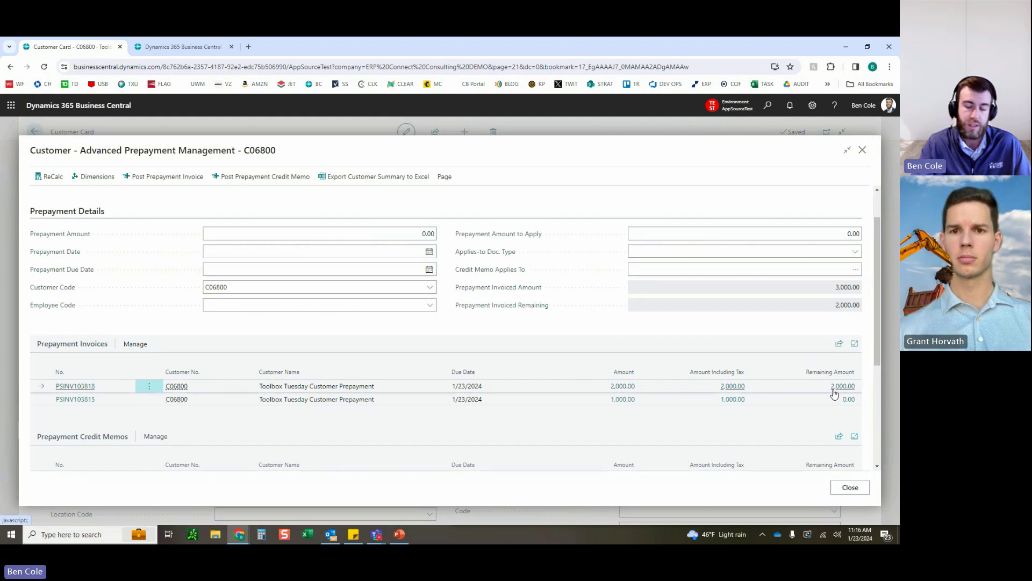
pyautogui.scroll(2, 821, 398)
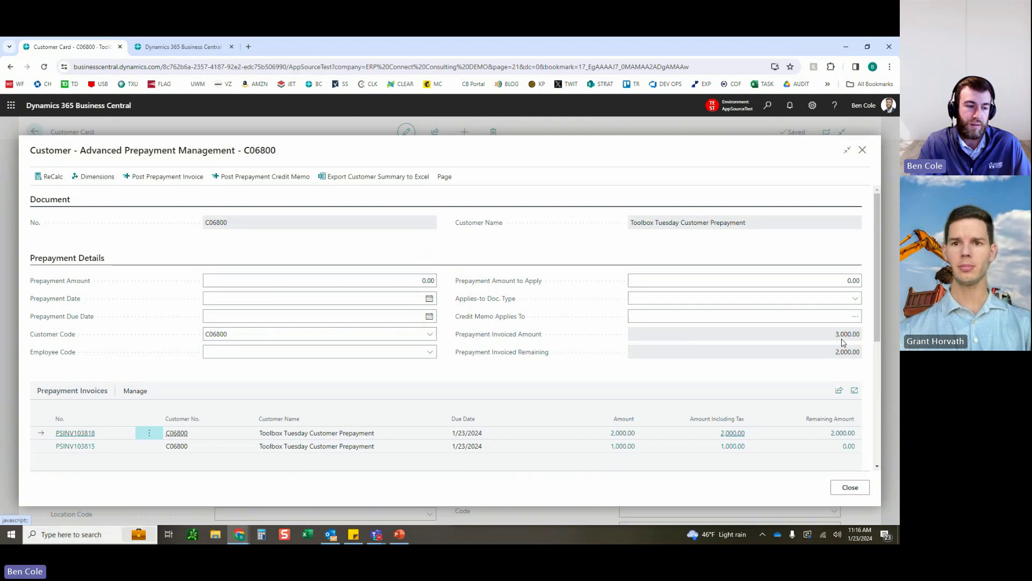
pyautogui.moveTo(835, 339); pyautogui.dragTo(858, 340)
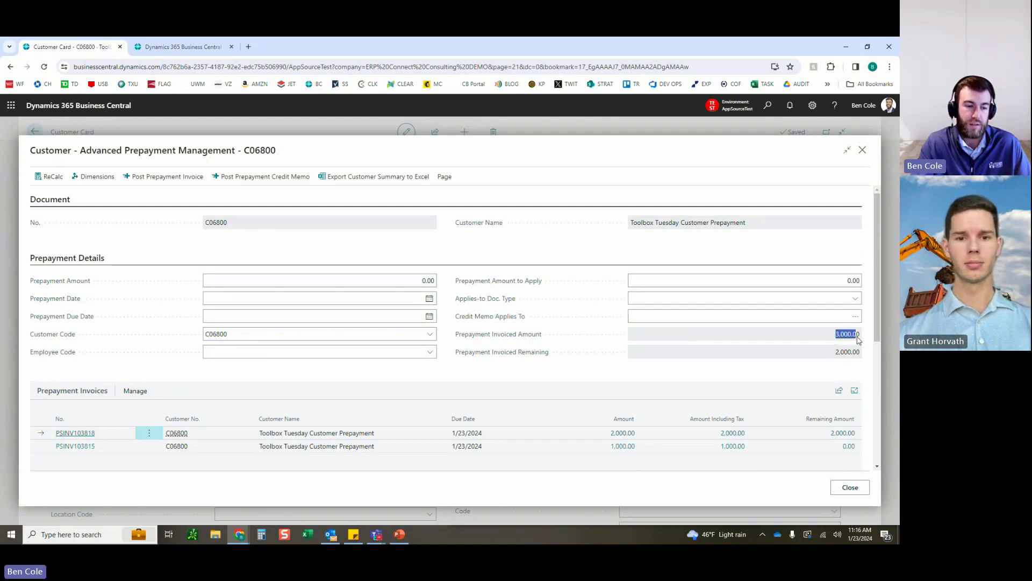
pyautogui.click(833, 342)
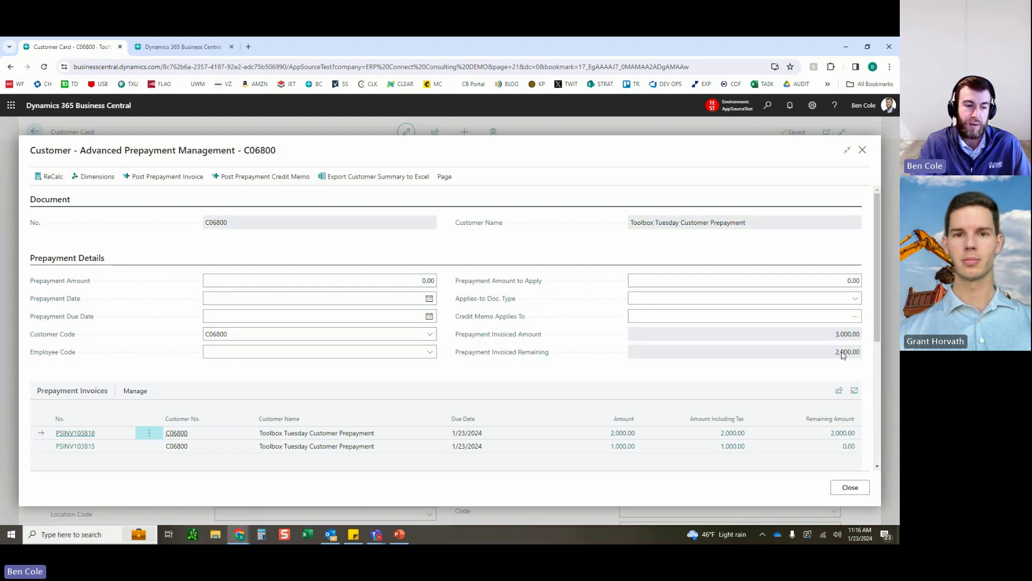
pyautogui.moveTo(835, 355); pyautogui.dragTo(860, 357)
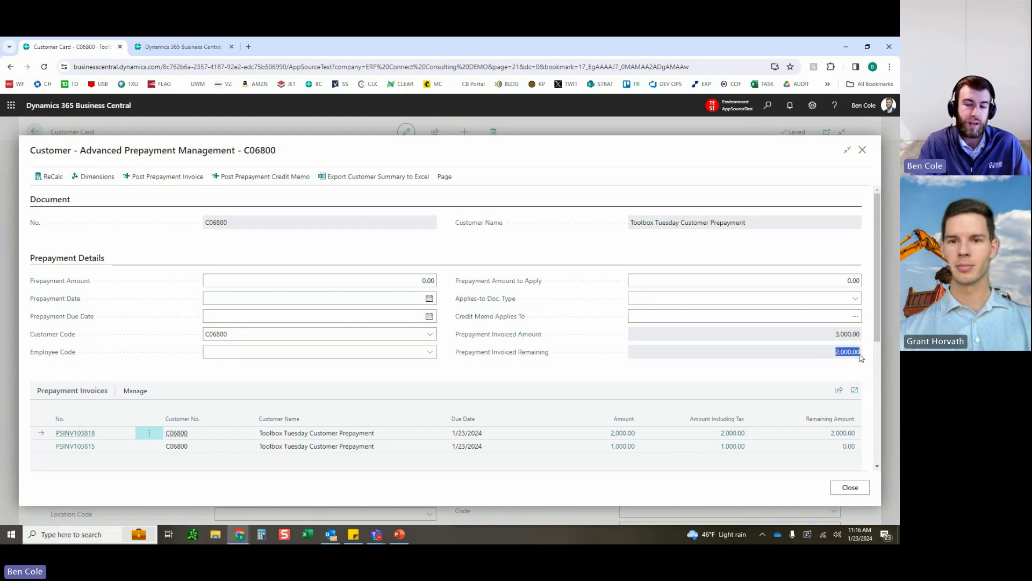
pyautogui.click(856, 373)
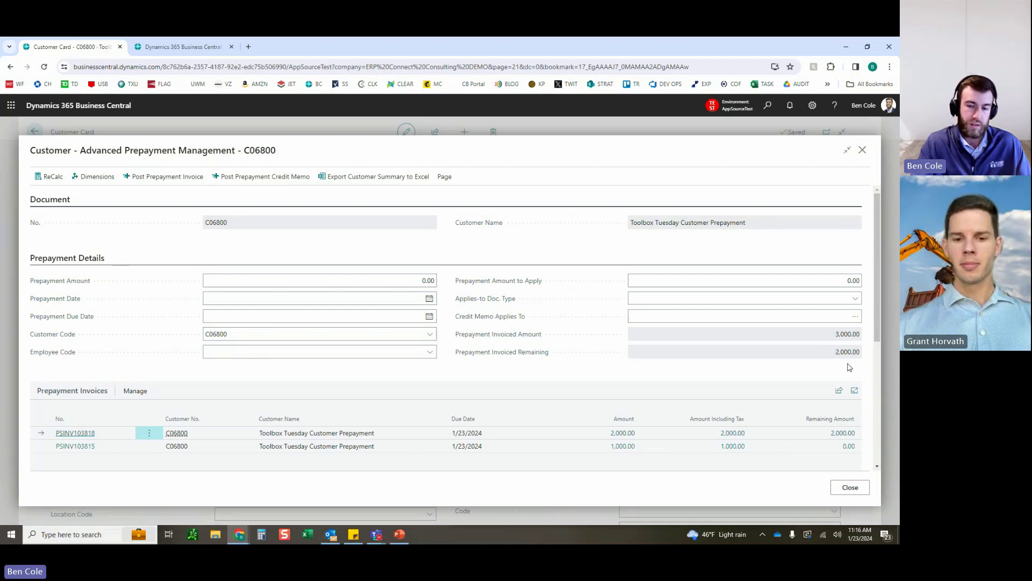
# Open the Cash Receipt Journals and set the line's Account Type to Customer.
pyautogui.click(769, 106)
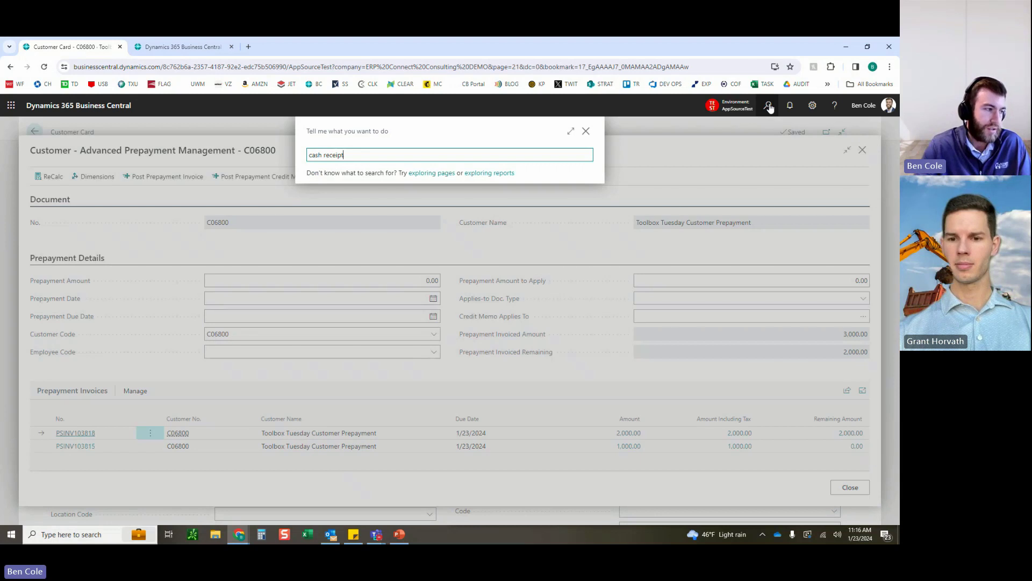
pyautogui.press('Return')
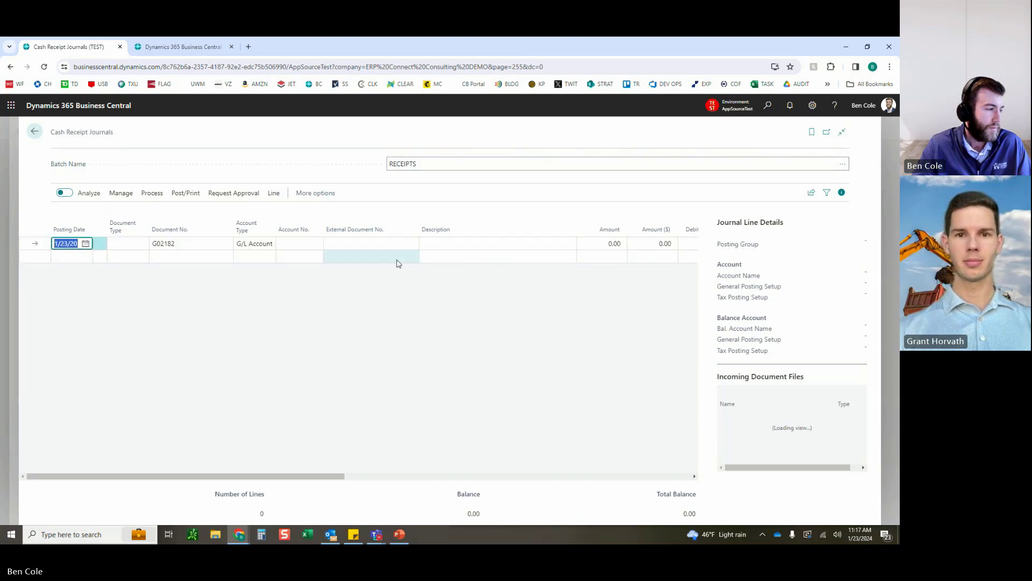
pyautogui.click(261, 244)
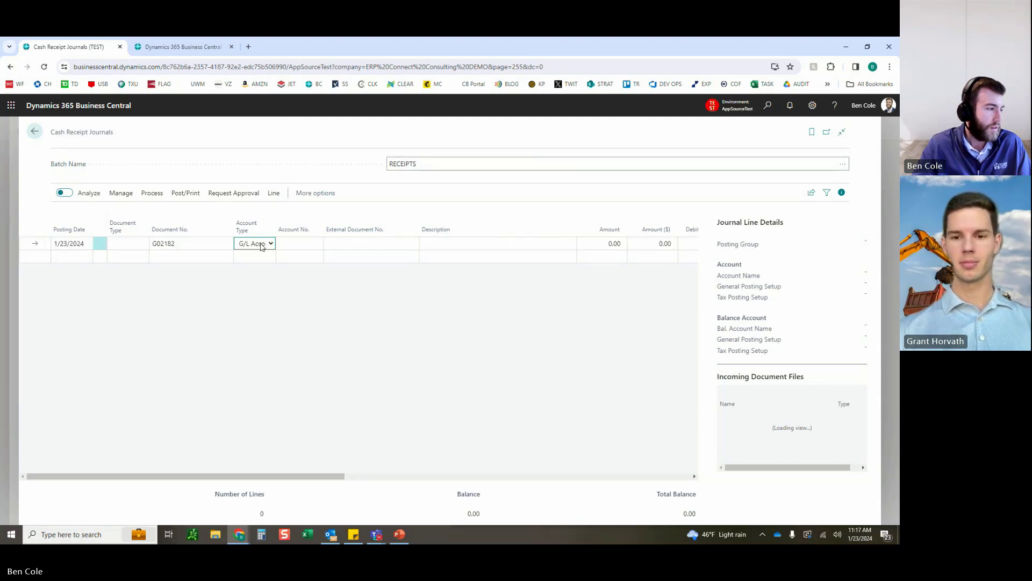
pyautogui.click(253, 243)
pyautogui.click(256, 264)
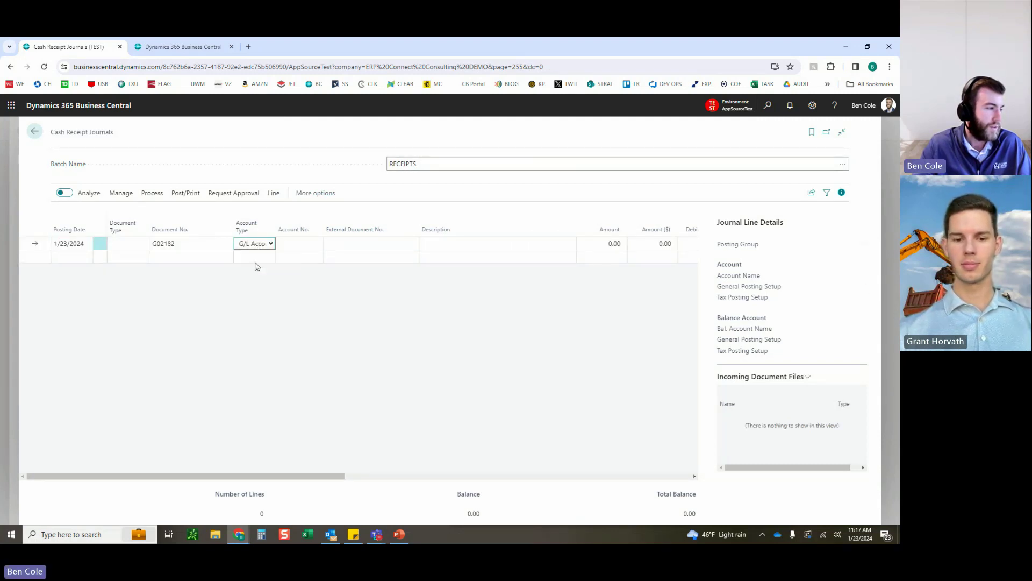
# Set the journal line's Account No. to customer C06800 via a 'toolbox' search.
pyautogui.click(299, 243)
pyautogui.write('t')
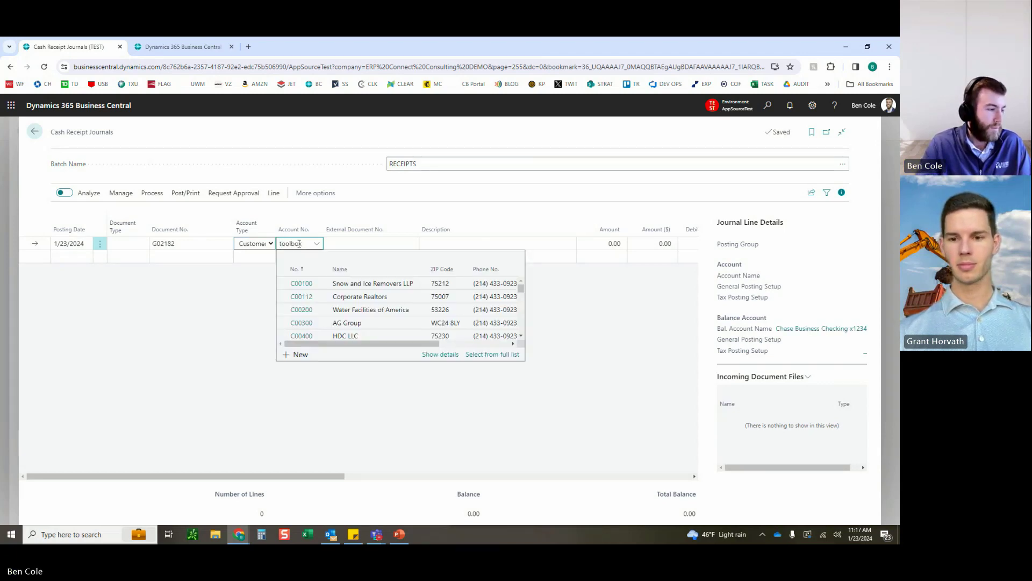
pyautogui.write('oolbo')
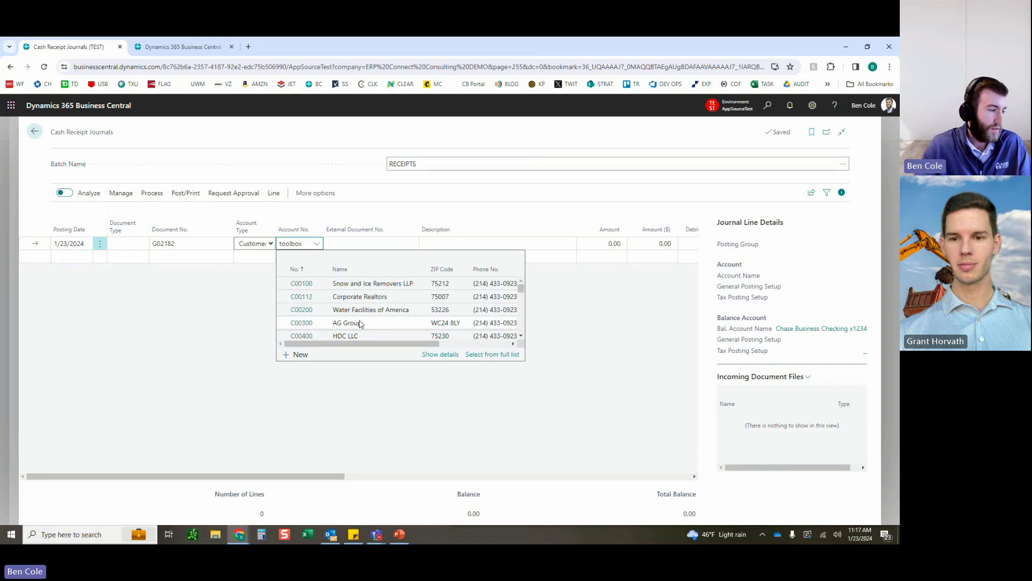
pyautogui.write('x')
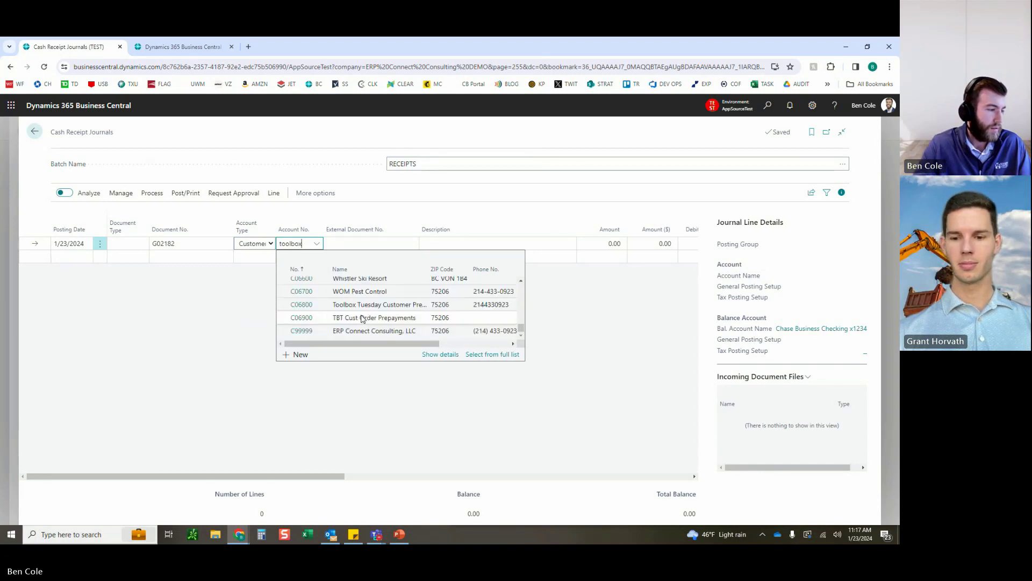
pyautogui.click(361, 308)
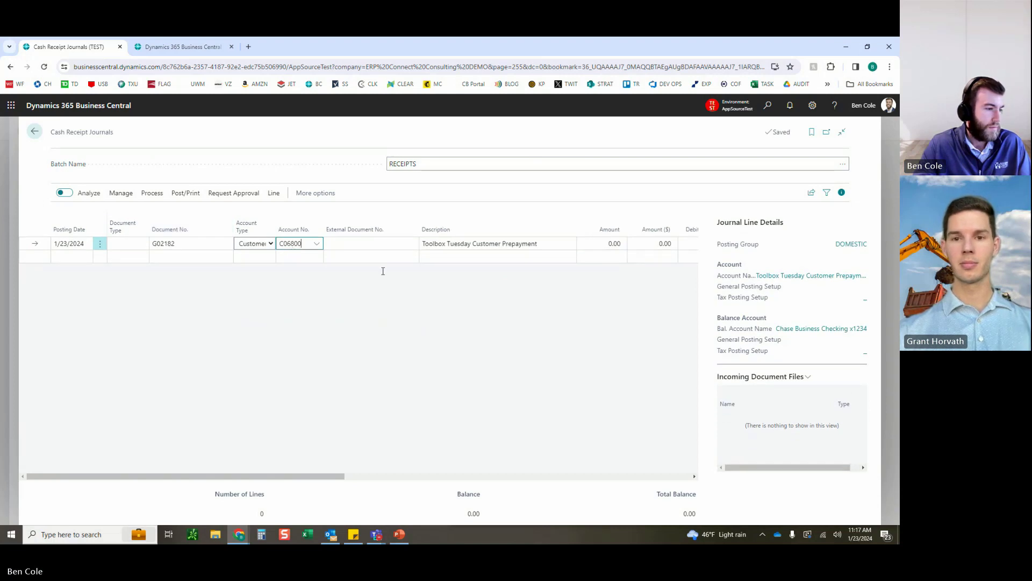
pyautogui.press('Tab')
pyautogui.press('Tab')
pyautogui.press('Tab')
pyautogui.press('Tab')
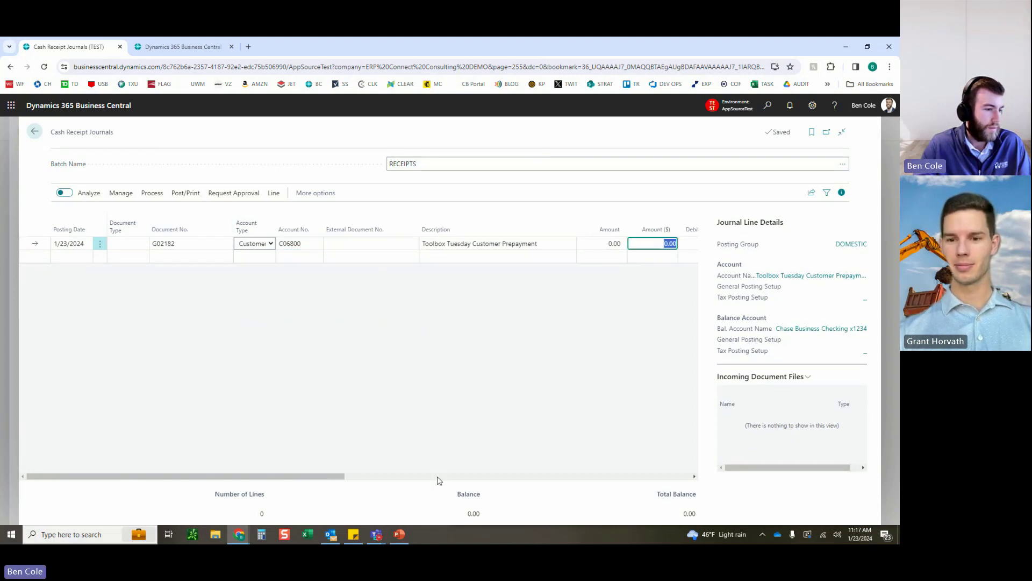
pyautogui.click(469, 481)
pyautogui.moveTo(464, 479); pyautogui.dragTo(544, 477)
pyautogui.click(441, 245)
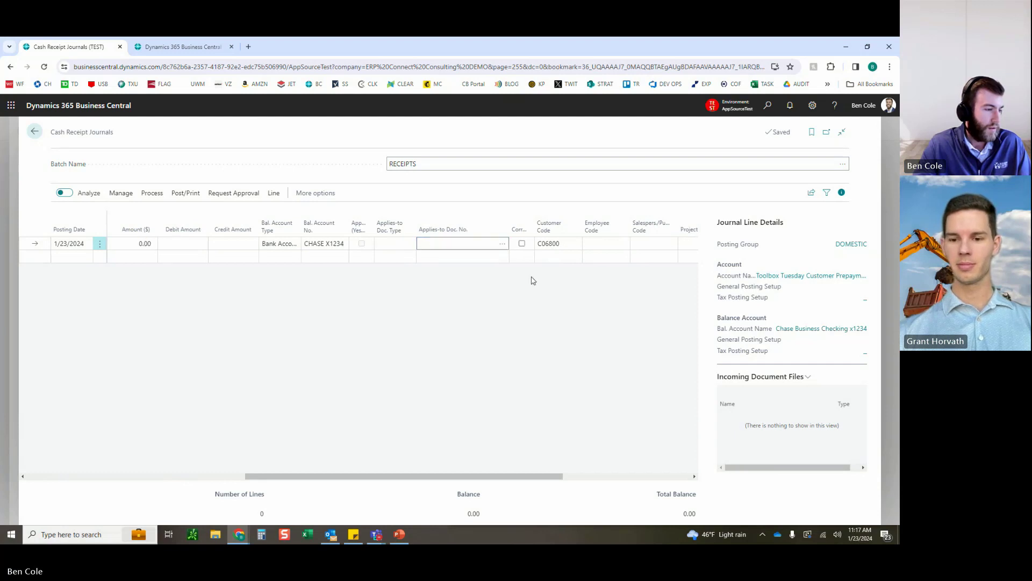
# Apply the 2,000.00 receipt to invoice PSINV103818 and attempt posting, which fails on a dimension error.
pyautogui.hotkey('shift', 'F11')
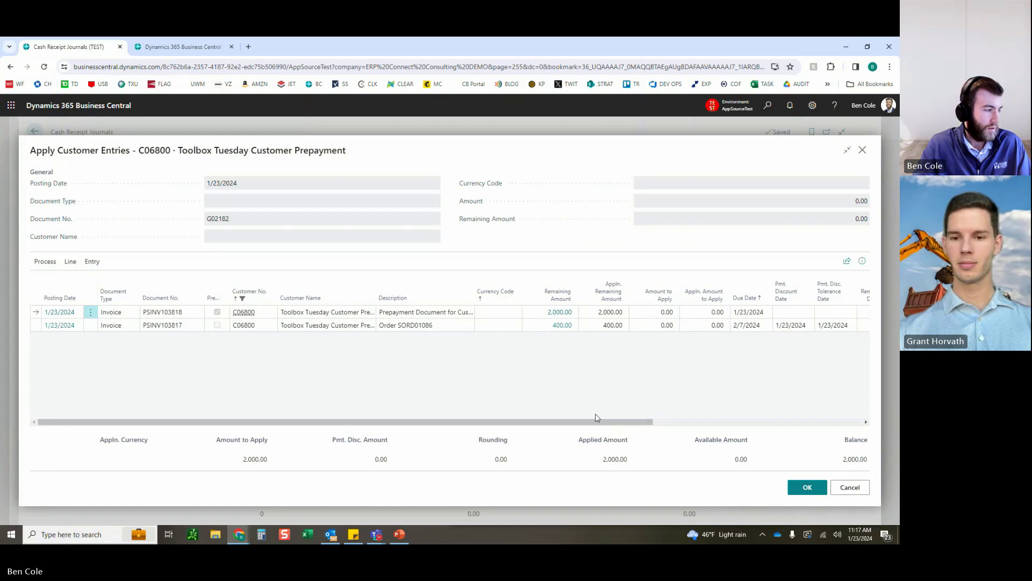
pyautogui.click(806, 487)
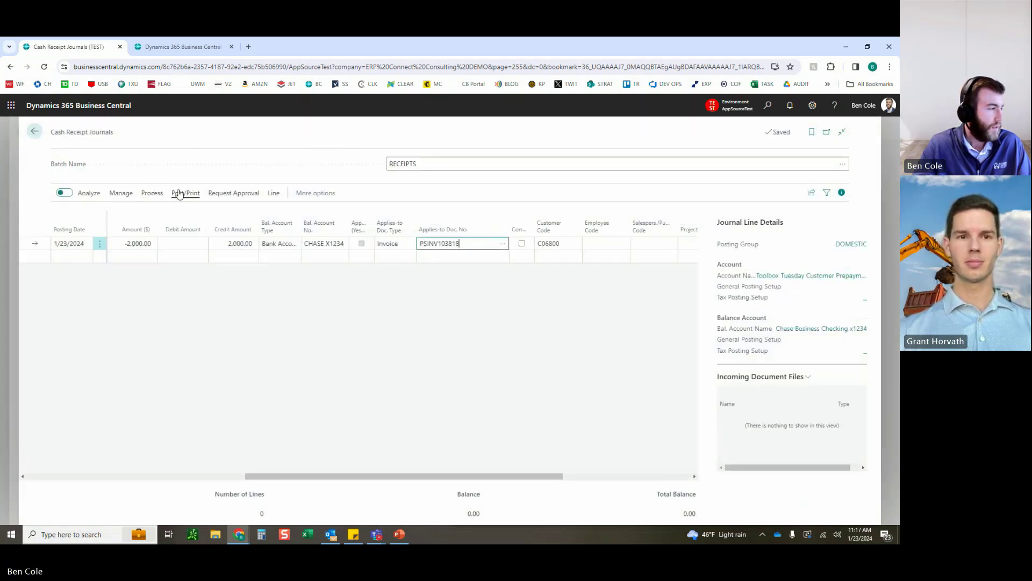
pyautogui.click(179, 193)
pyautogui.click(85, 213)
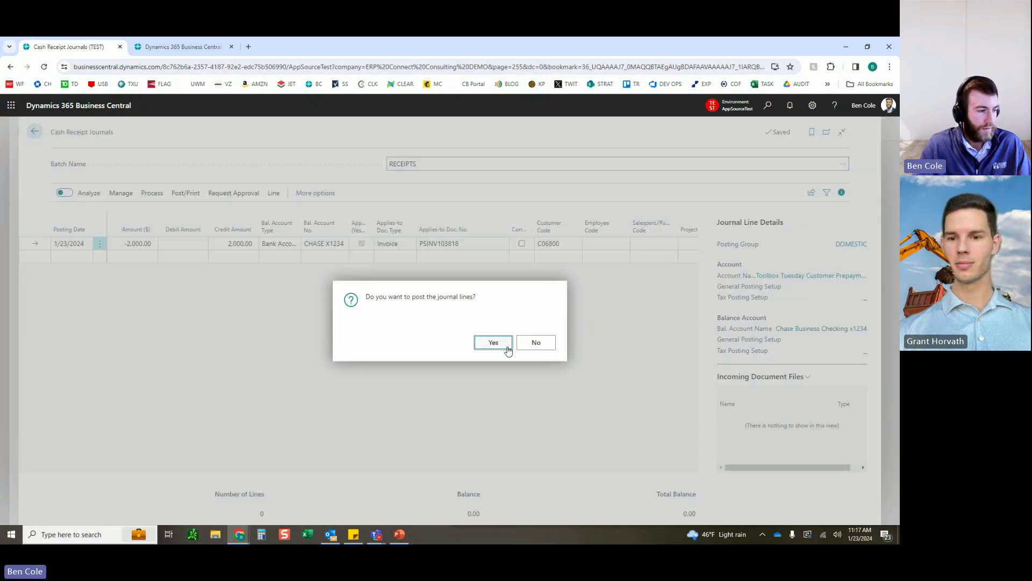
pyautogui.click(507, 347)
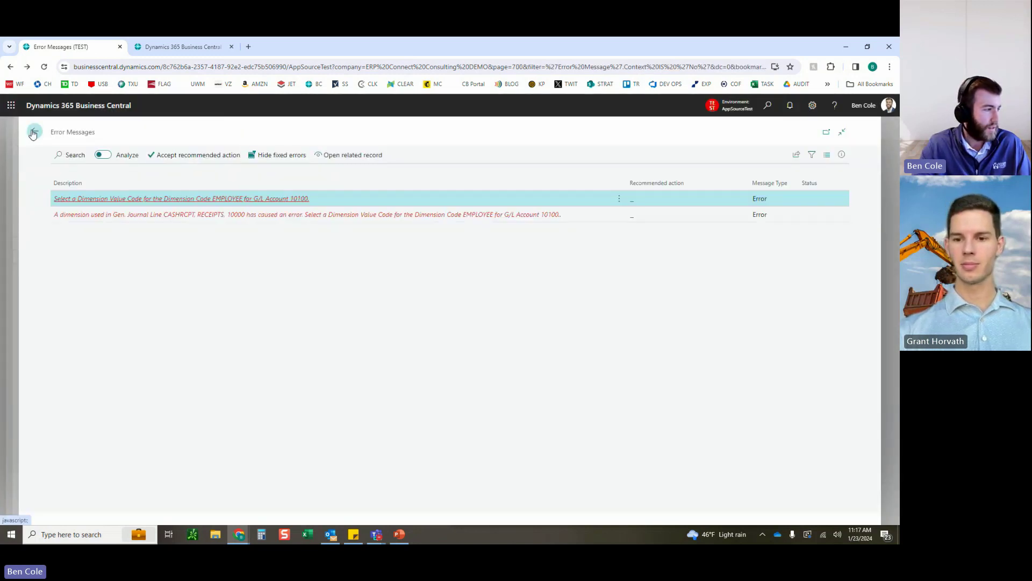
pyautogui.click(32, 134)
# Fill in the line's Employee Code with the employee's name, then post the journal again and confirm.
pyautogui.click(543, 242)
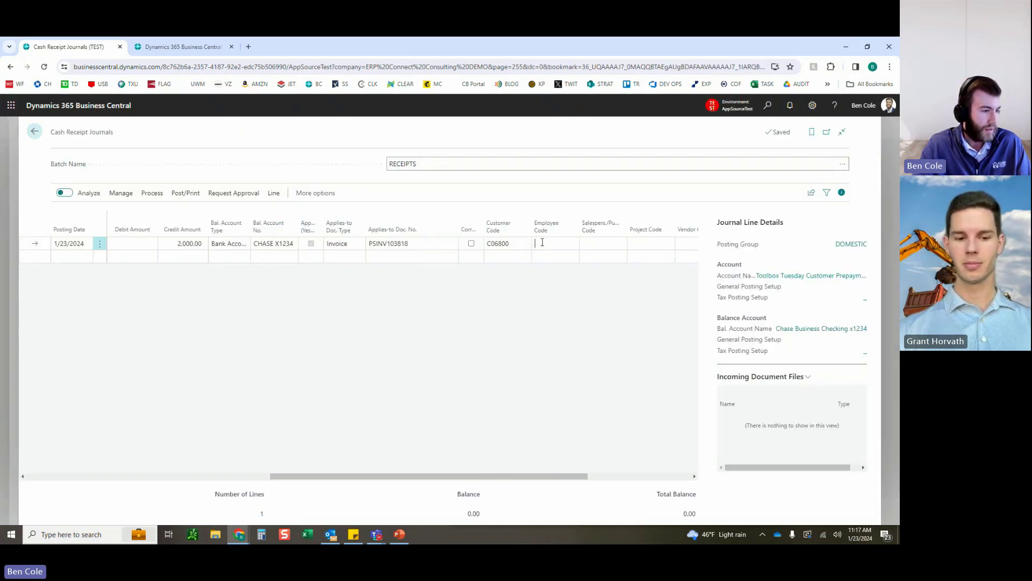
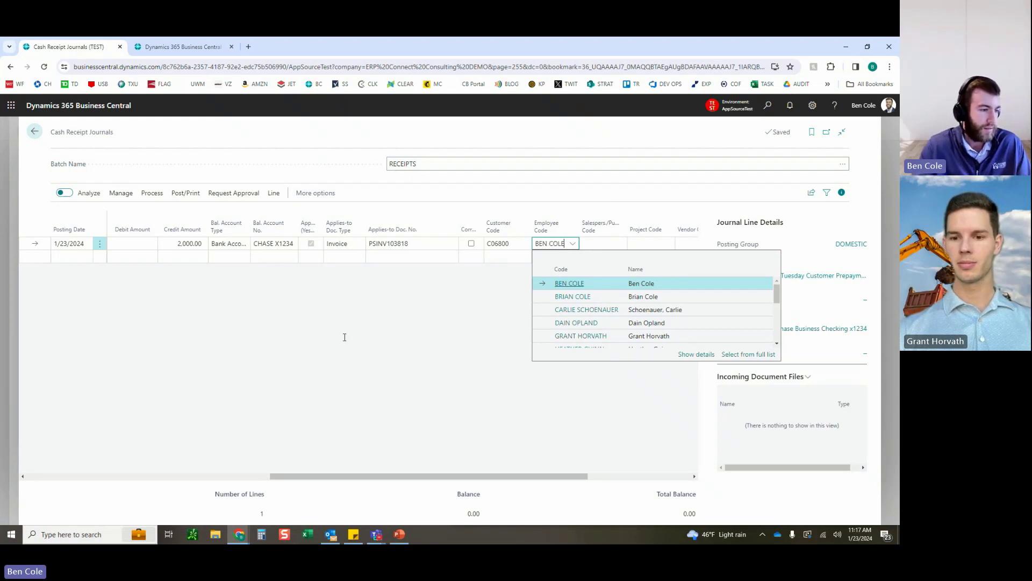
pyautogui.press('Tab')
pyautogui.click(188, 196)
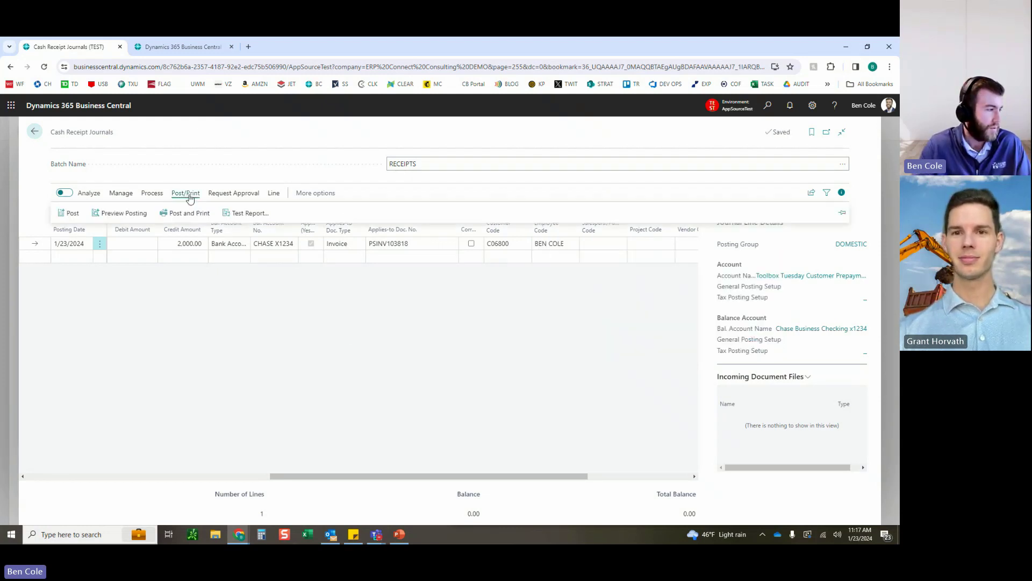
pyautogui.click(67, 212)
pyautogui.click(494, 344)
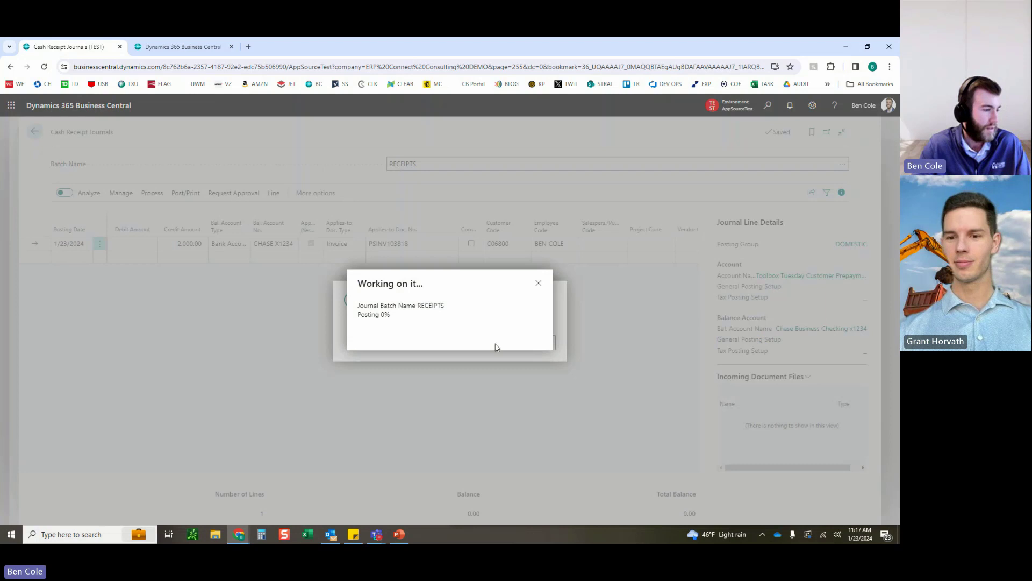
pyautogui.click(35, 133)
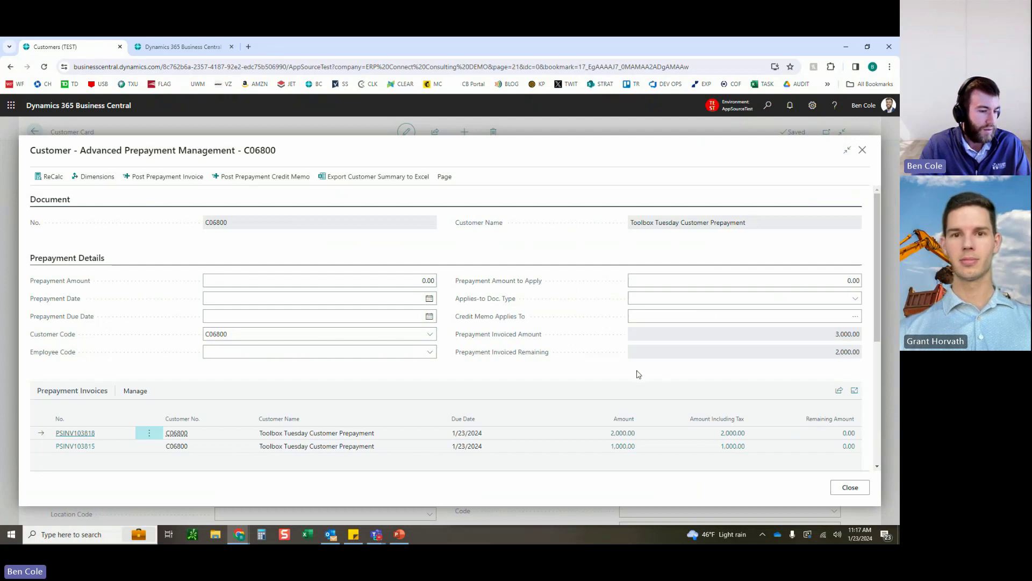
# Scroll to the Prepayment Invoices list showing PSINV103818 and PSINV103815 at 0.00 remaining.
pyautogui.scroll(-2, 705, 366)
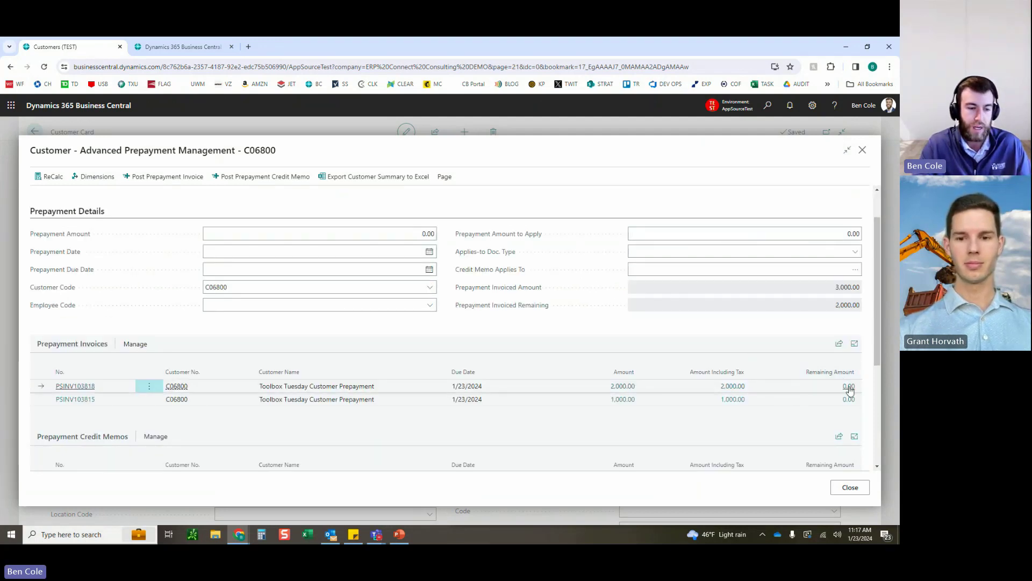
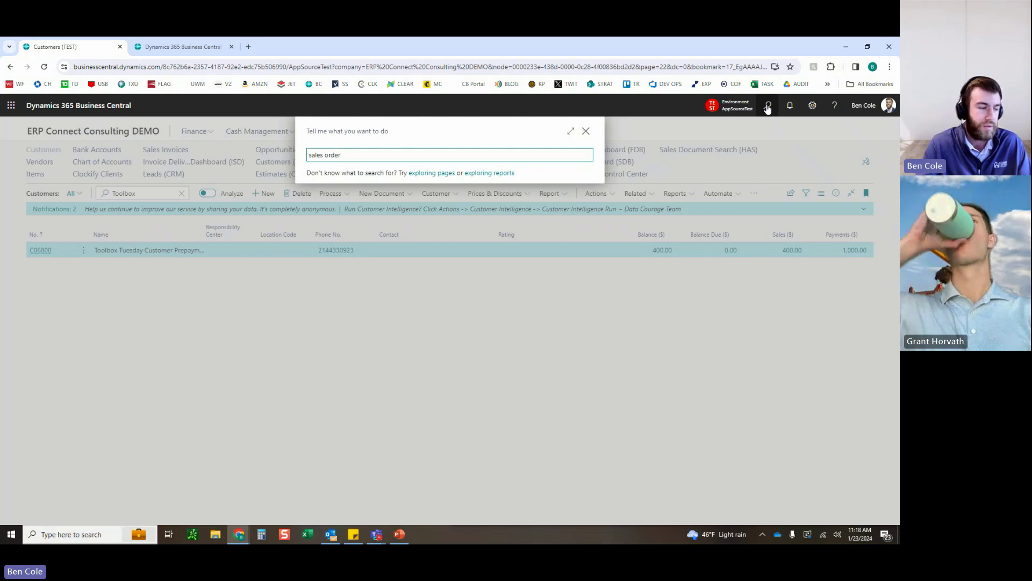
# Open the Sales Orders list from the search results and create a blank sales order.
pyautogui.press('Down')
pyautogui.press('Down')
pyautogui.press('Down')
pyautogui.press('Down')
pyautogui.press('Down')
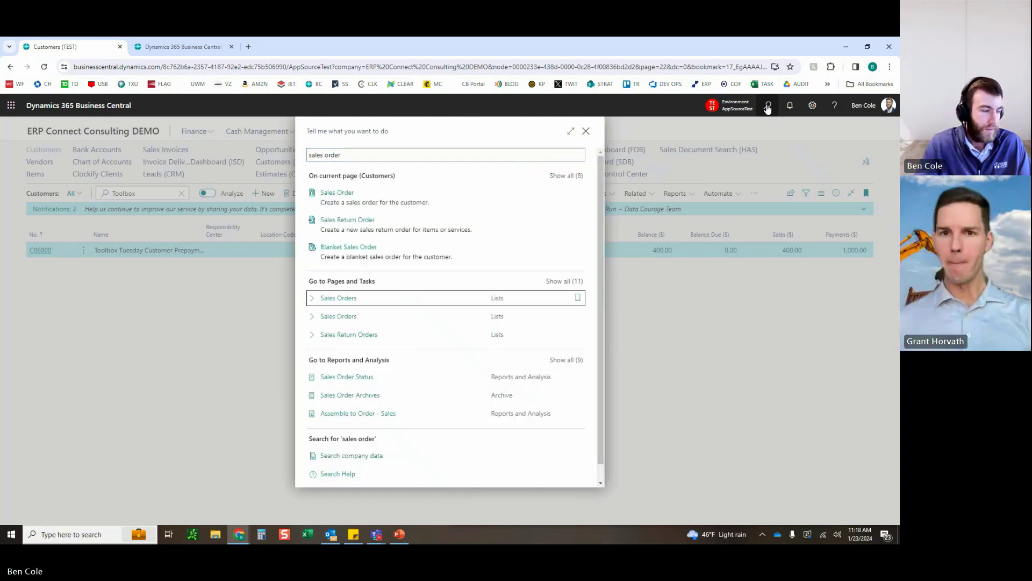
pyautogui.press('Return')
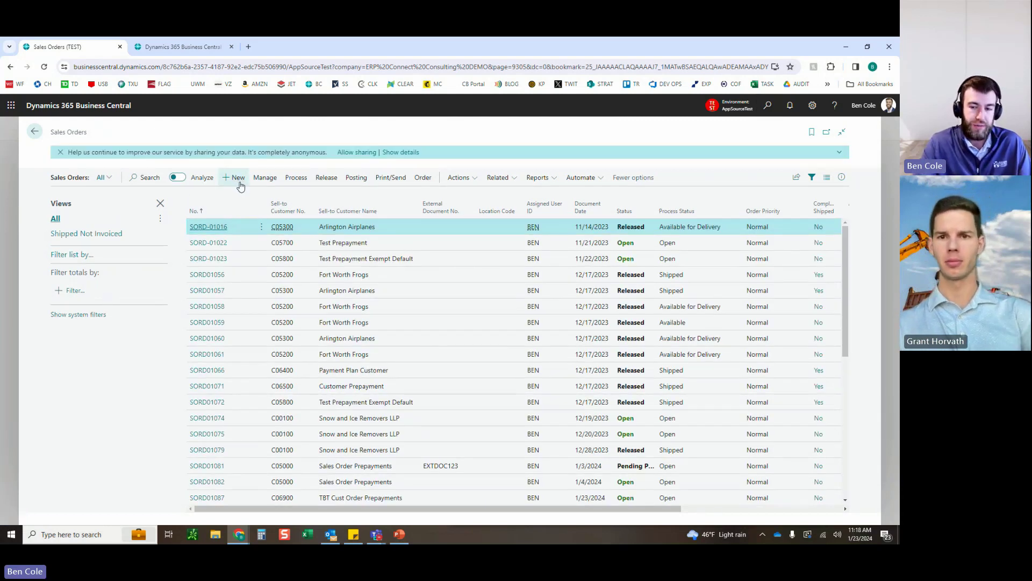
pyautogui.click(240, 185)
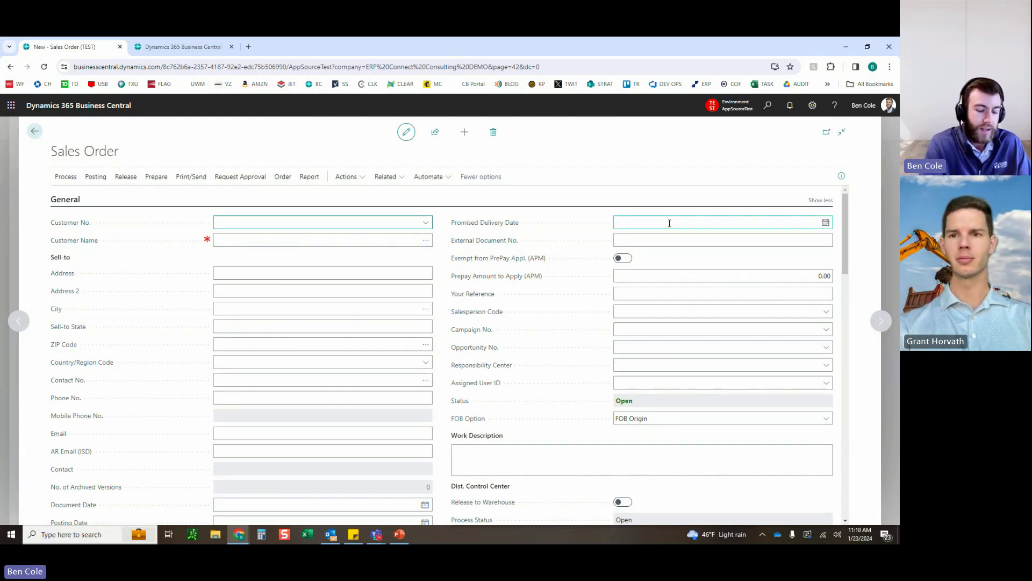
# Assign customer Toolbox Tuesday Customer Prepayment to the order, leaving the prepay fields unchanged.
pyautogui.write('toolbox')
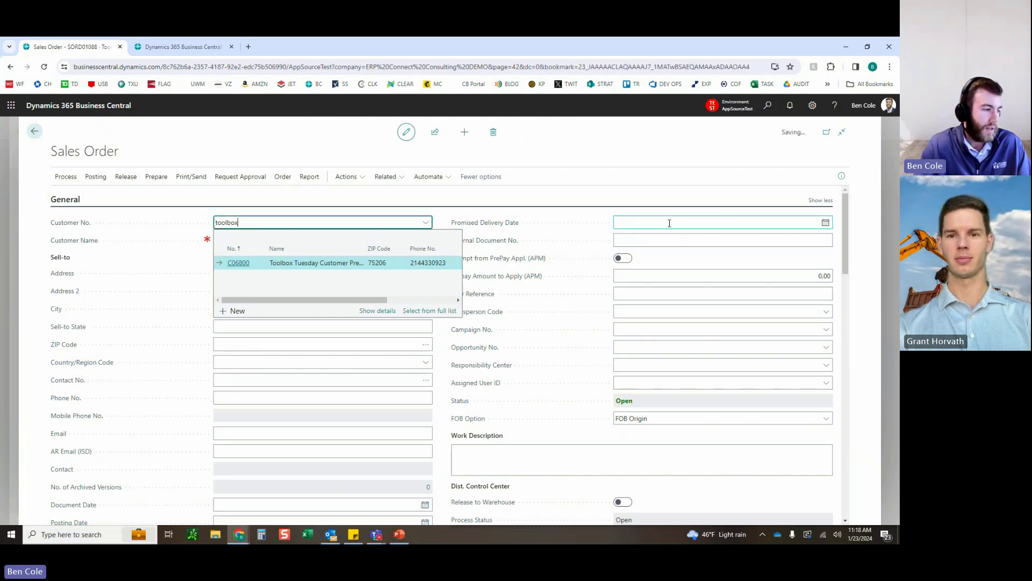
pyautogui.press('Tab')
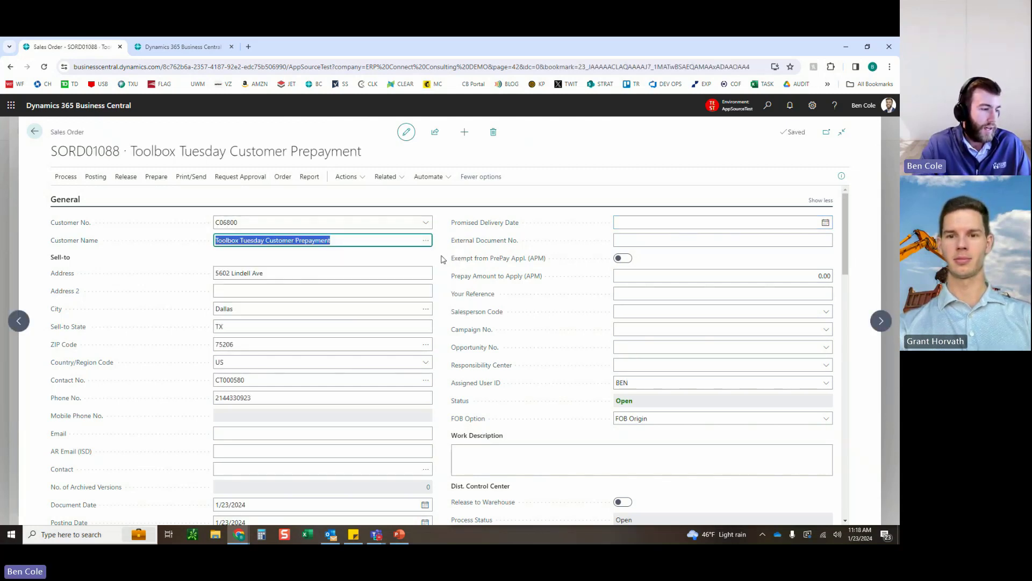
pyautogui.click(625, 259)
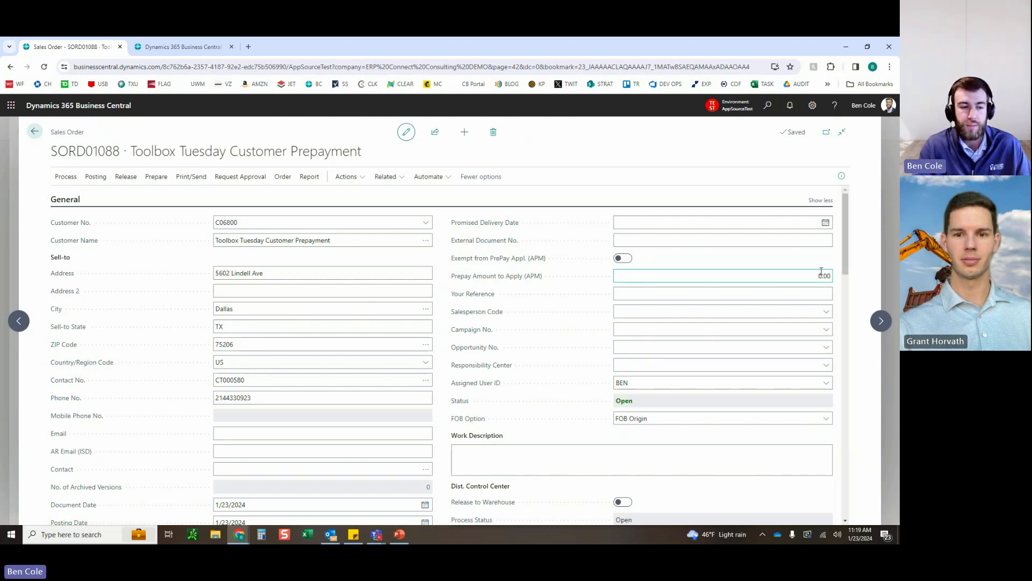
pyautogui.press('Tab')
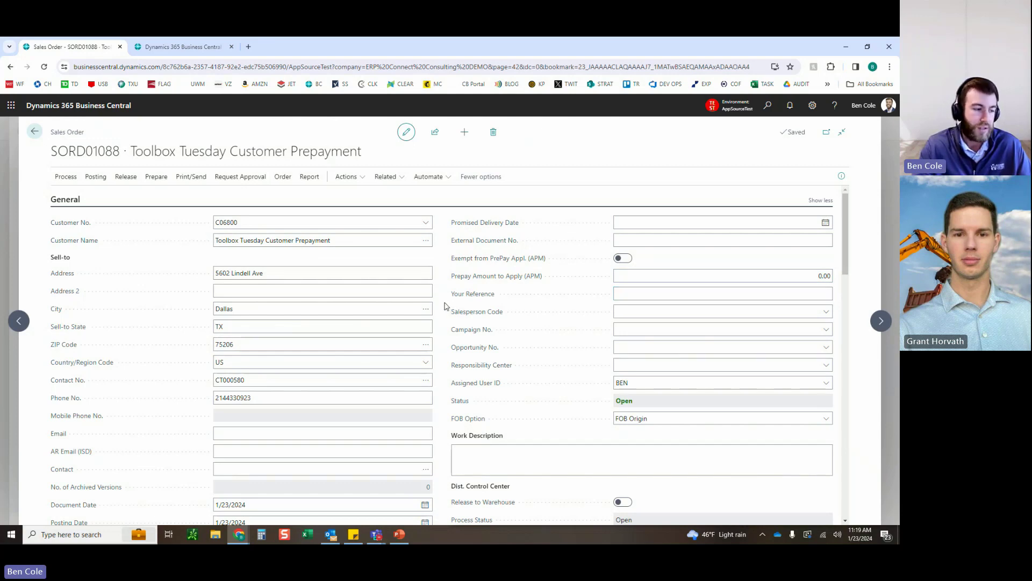
pyautogui.scroll(-5, 444, 305)
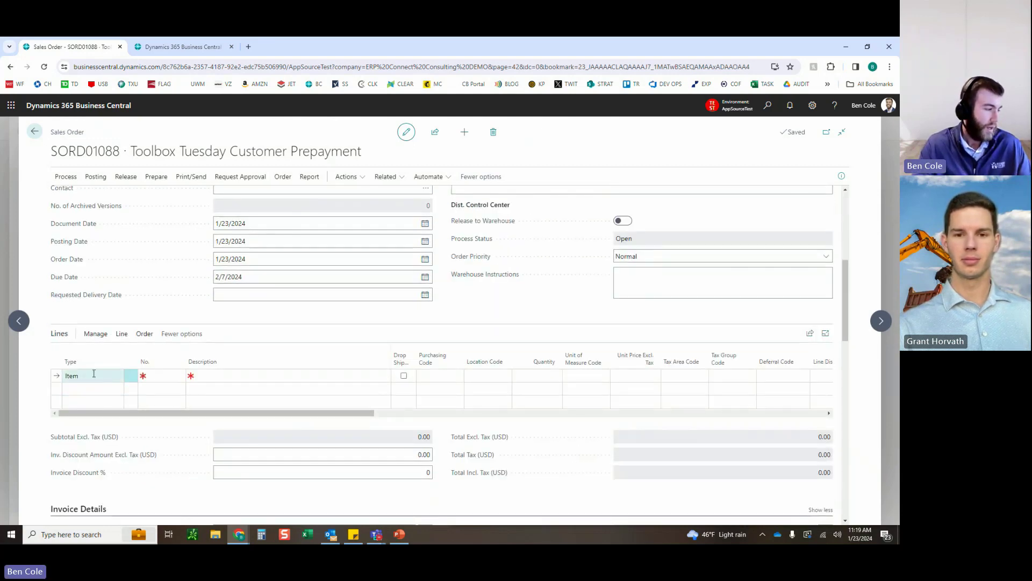
# Set the first line's type to G/L Account with account 41100 Product Revenue.
pyautogui.click(94, 376)
pyautogui.write('g')
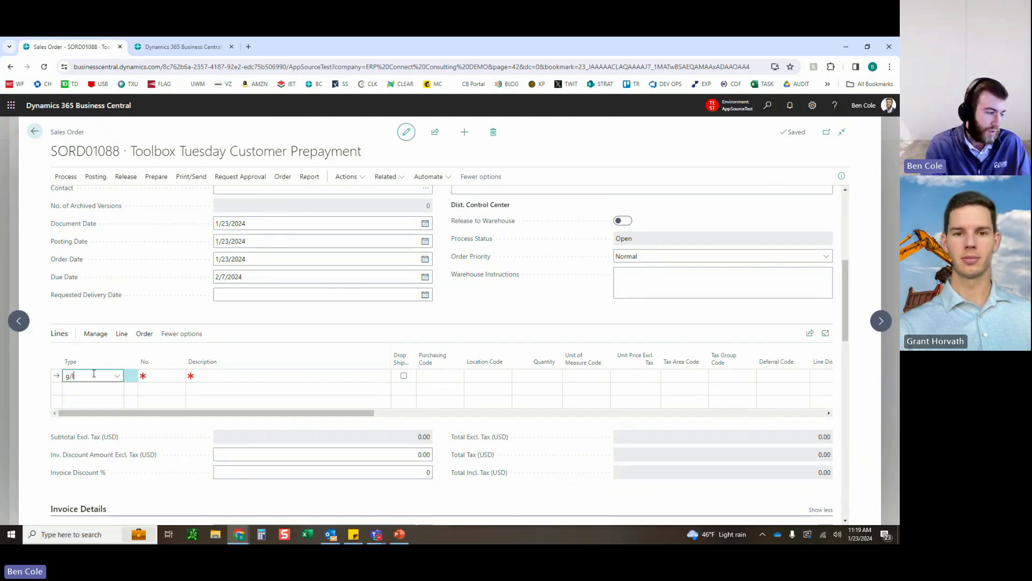
pyautogui.write('/l')
pyautogui.press('Tab')
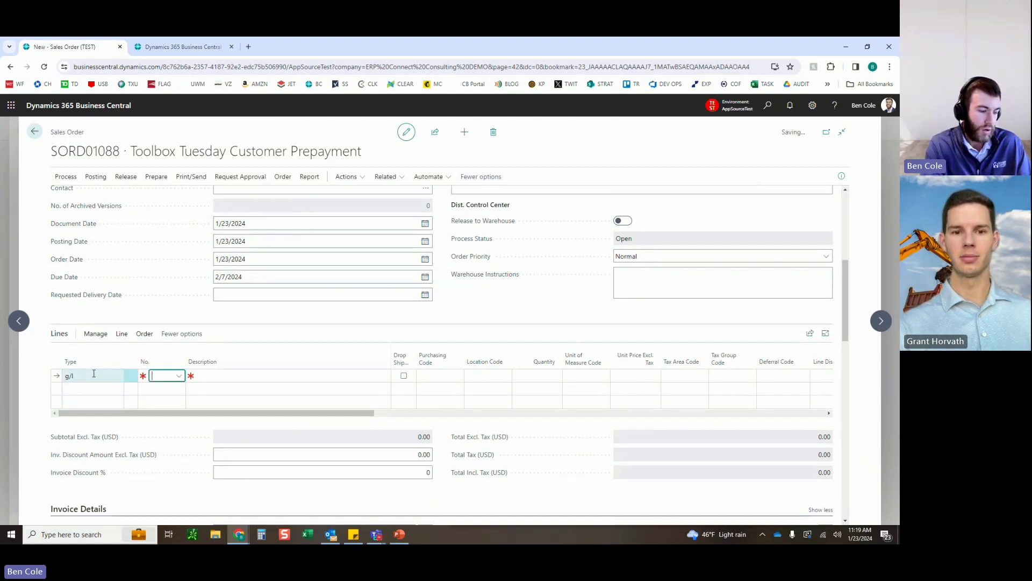
pyautogui.write('reven')
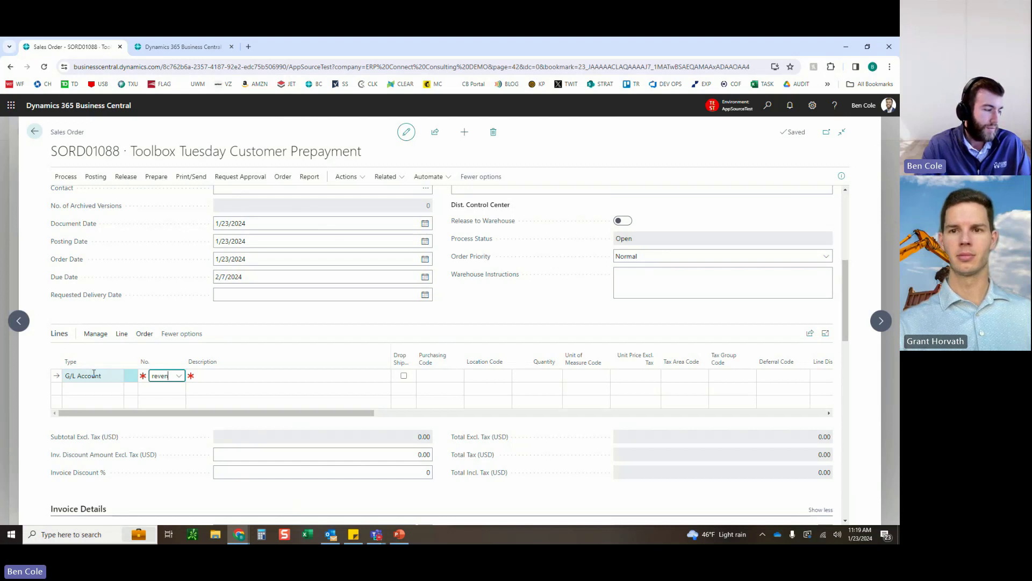
pyautogui.press('Down')
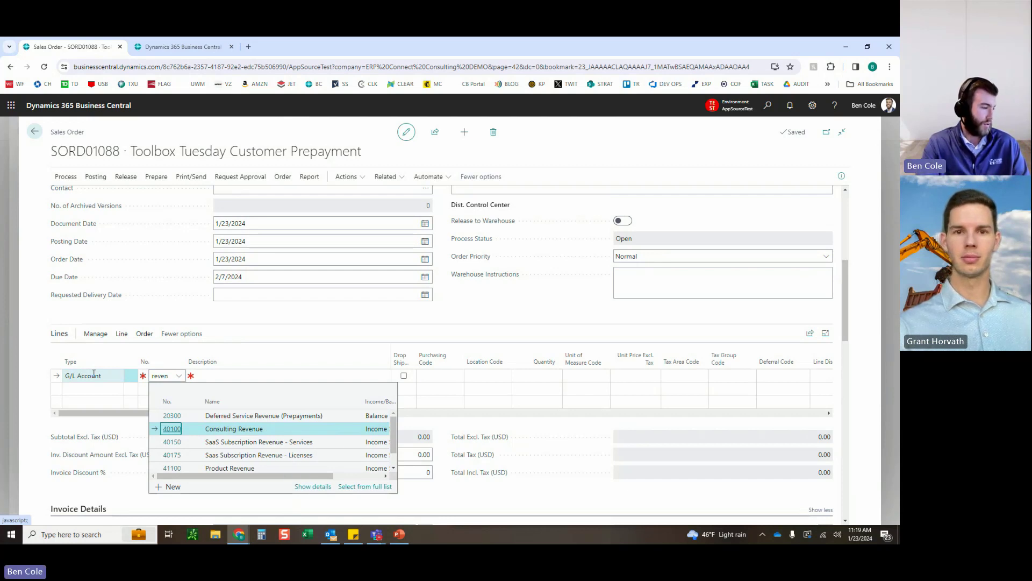
pyautogui.press('Down')
pyautogui.press('Down')
pyautogui.press('Up')
pyautogui.press('Up')
pyautogui.press('Down')
pyautogui.press('Down')
pyautogui.press('Down')
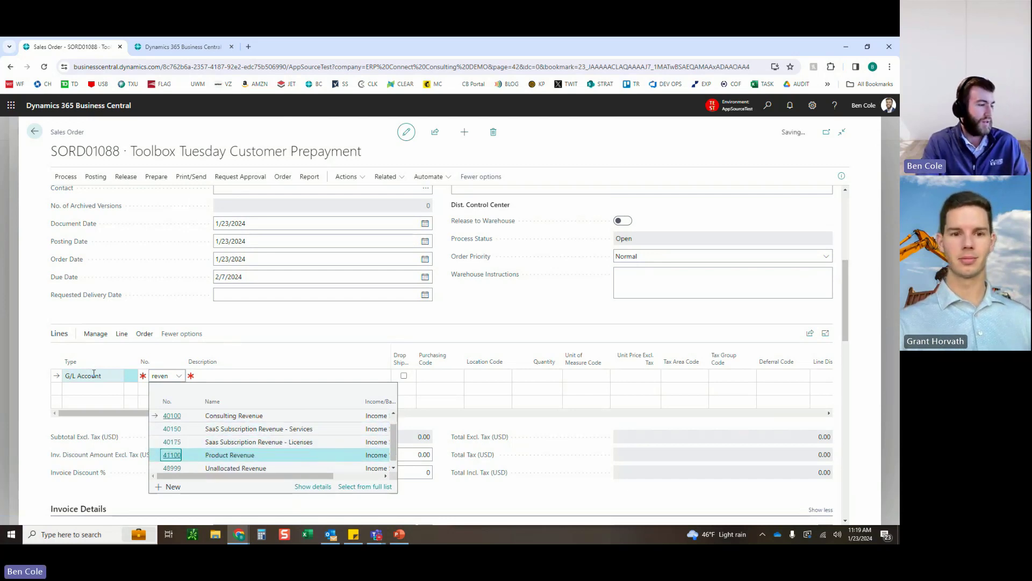
pyautogui.press('Return')
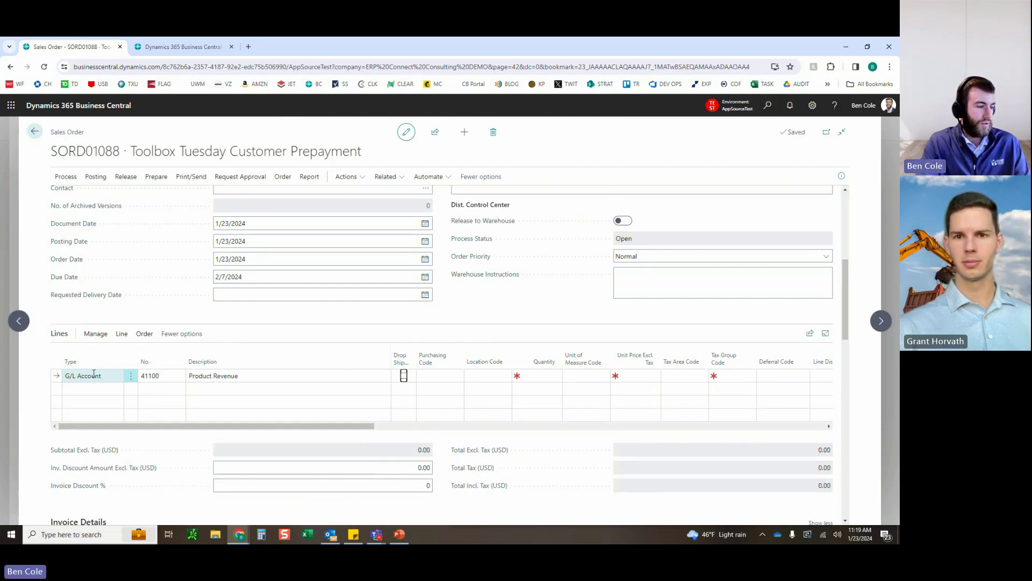
# Give the line quantity 1 and unit price 200, bringing the total to 200.00.
pyautogui.press('Tab')
pyautogui.press('Tab')
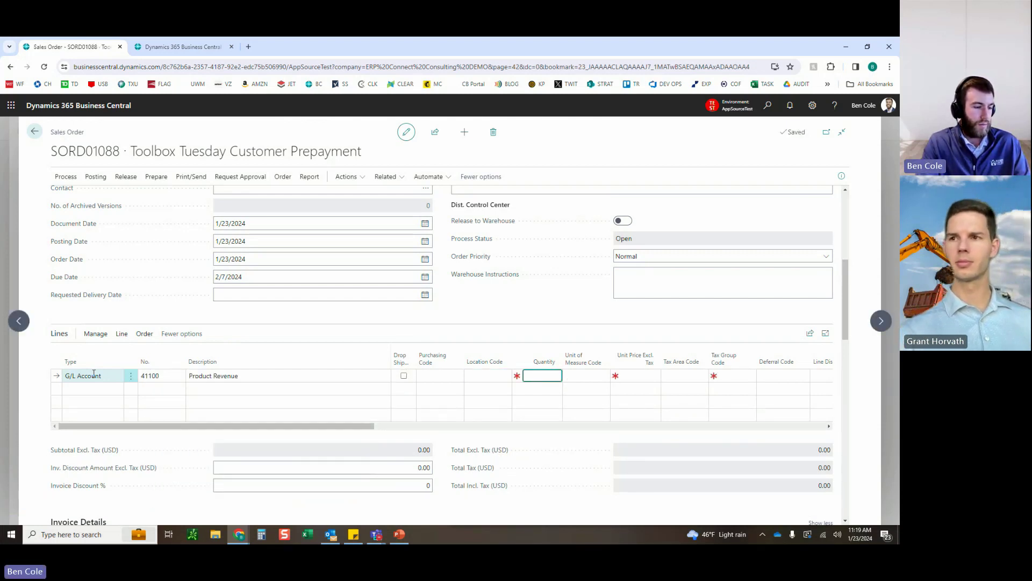
pyautogui.write('1')
pyautogui.press('Tab')
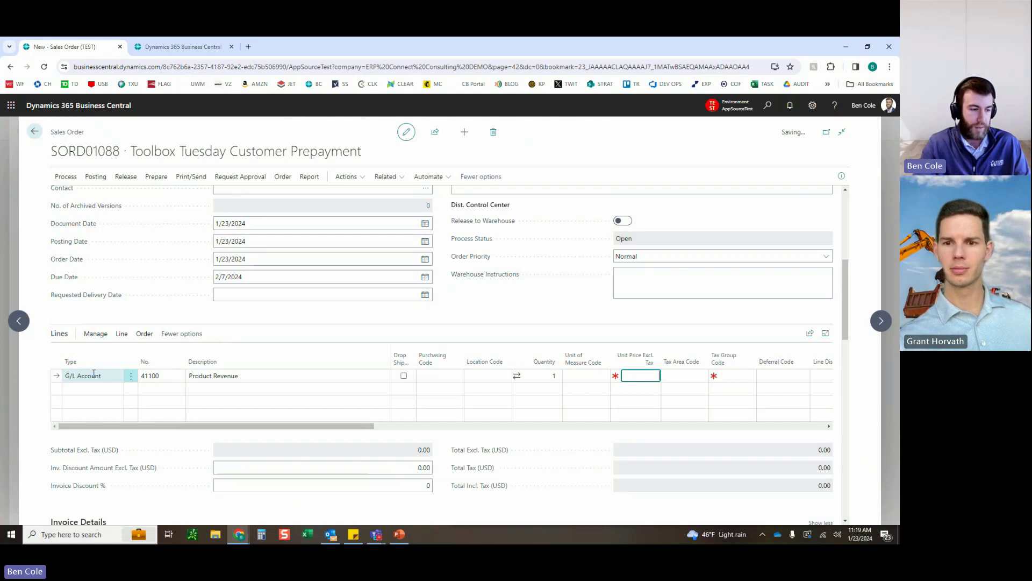
pyautogui.write('200')
pyautogui.press('Tab')
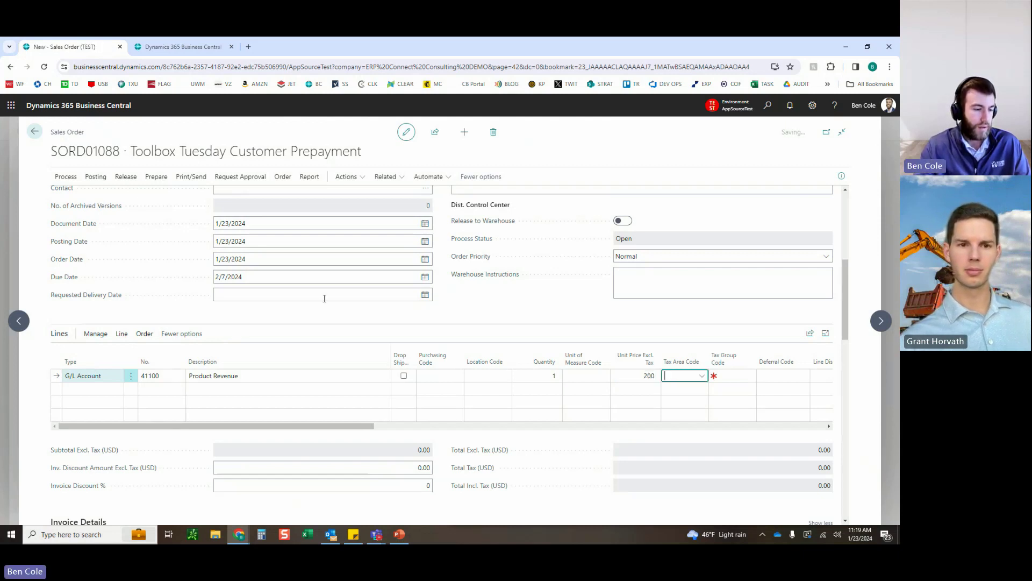
pyautogui.press('Tab')
pyautogui.press('Tab')
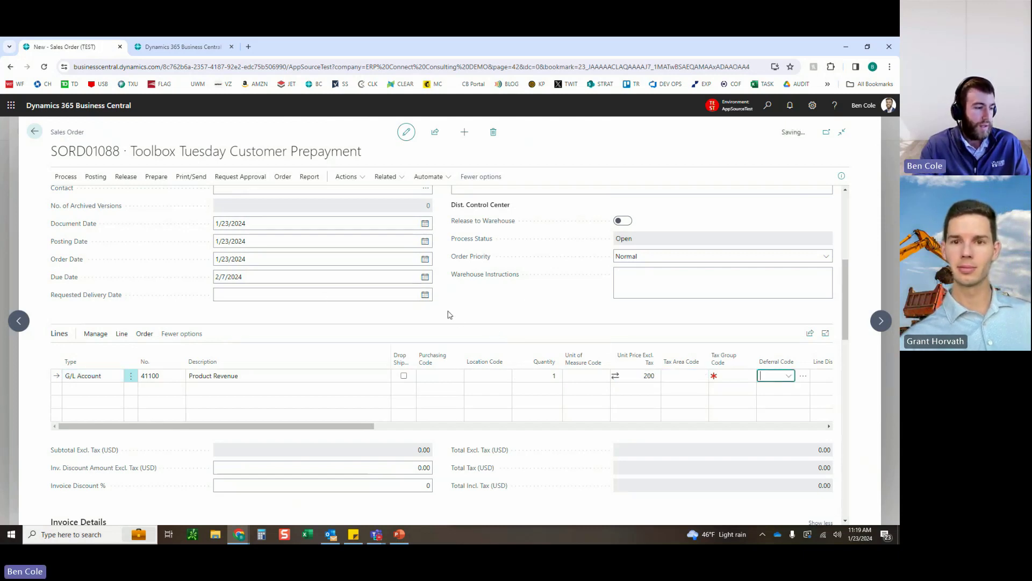
pyautogui.click(451, 311)
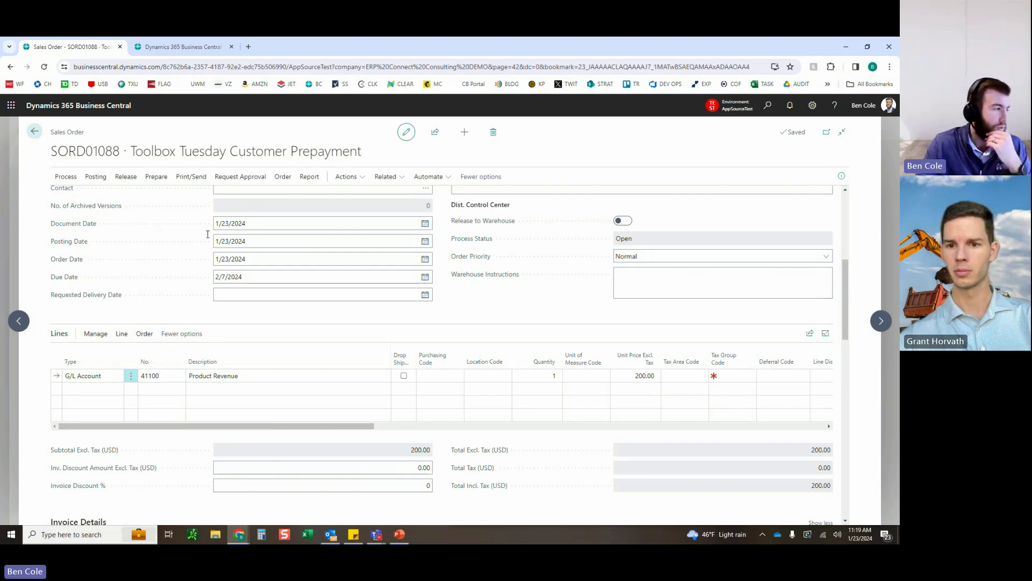
pyautogui.click(97, 178)
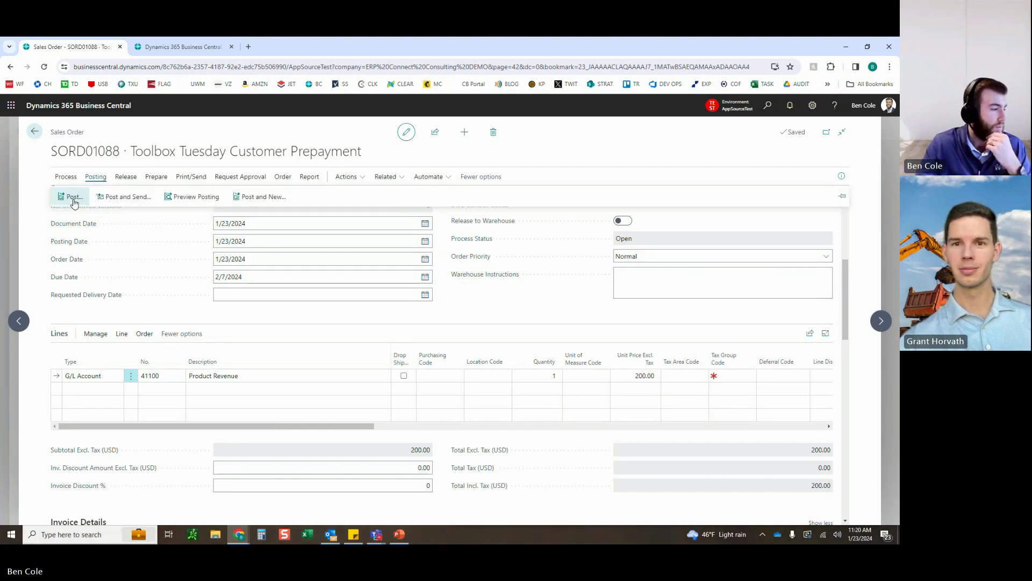
# Post SORD01088 as Ship and Invoice and open posted invoice PSINV103819.
pyautogui.click(462, 329)
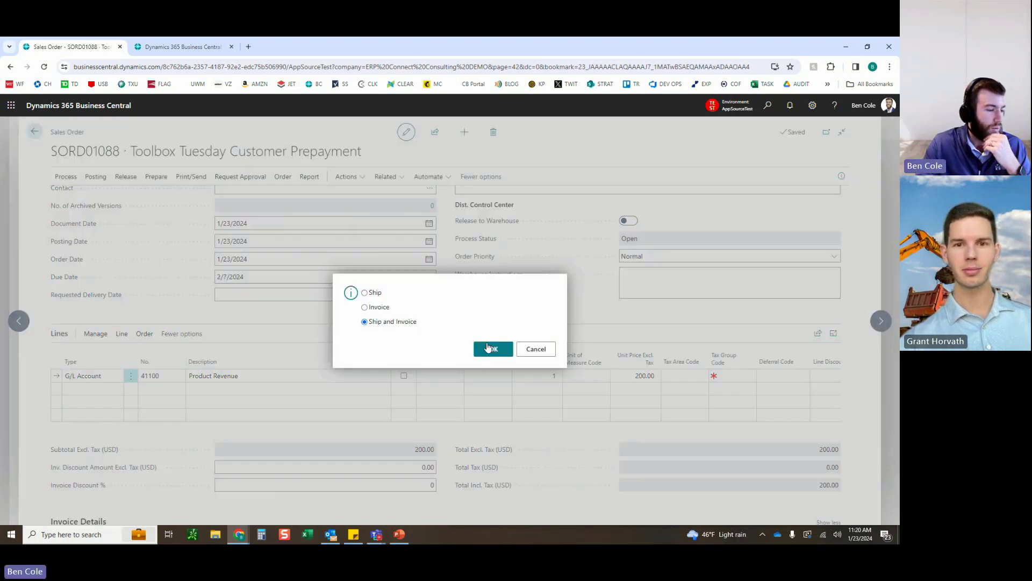
pyautogui.click(491, 349)
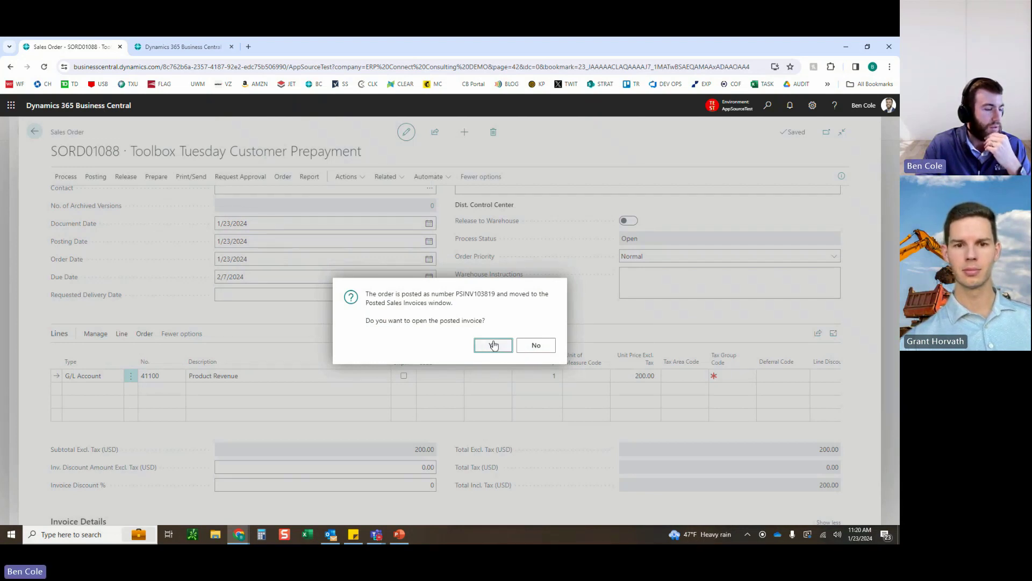
pyautogui.click(493, 345)
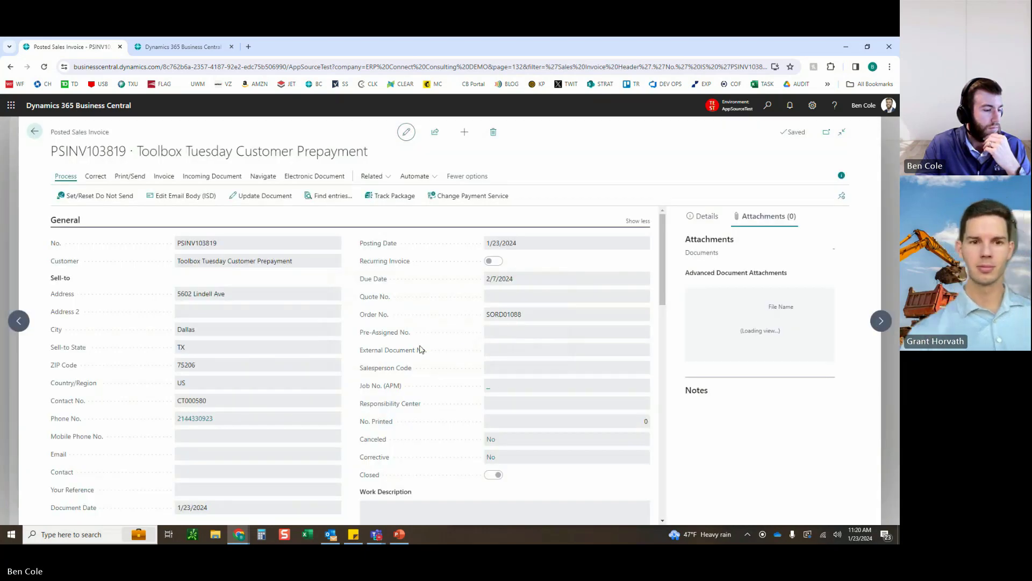
# Review PSINV103819's −1 prepayment retainer line and 0.00 total, then return to Sales Orders.
pyautogui.scroll(-3, 421, 349)
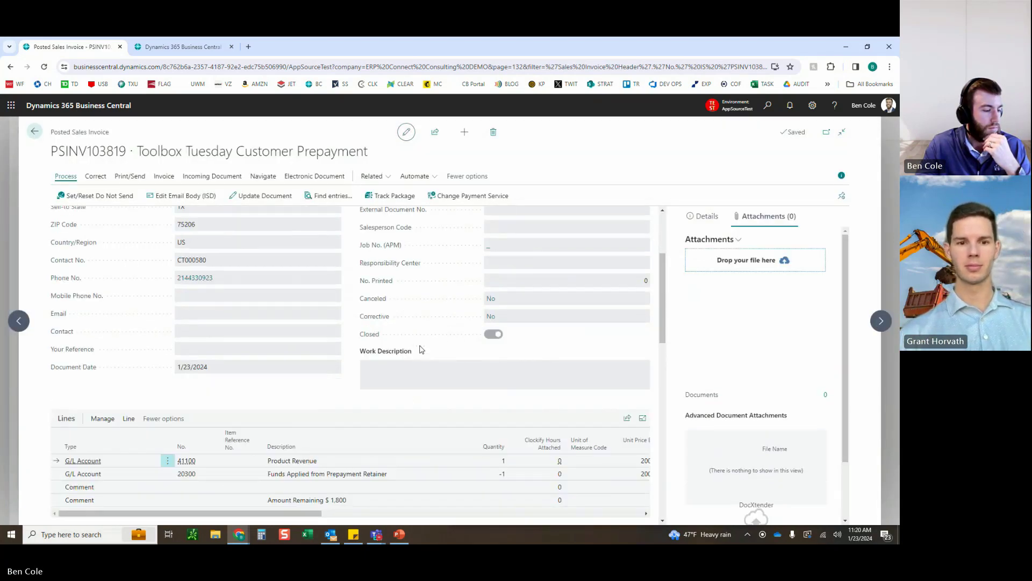
pyautogui.scroll(-2, 421, 349)
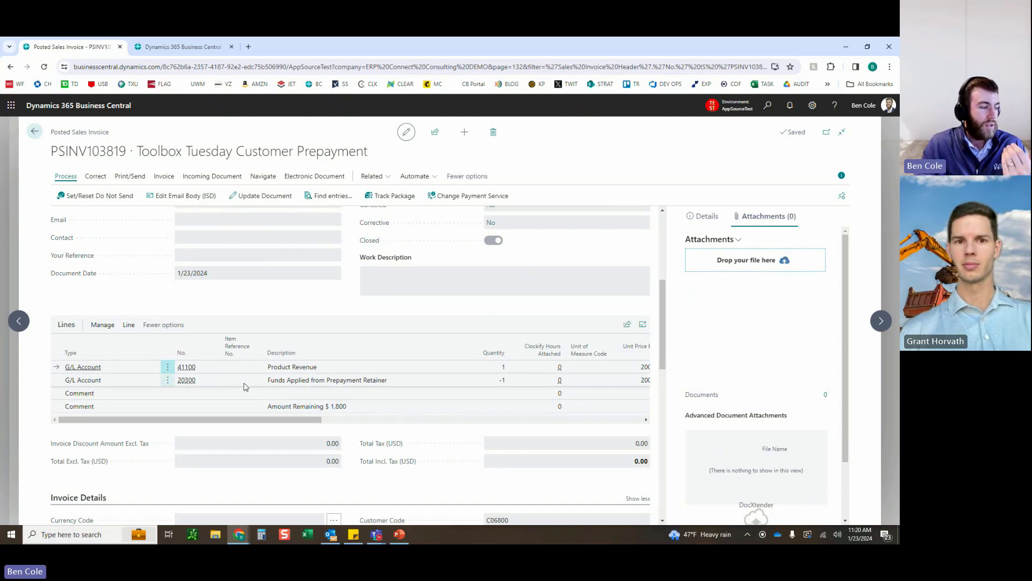
pyautogui.click(191, 383)
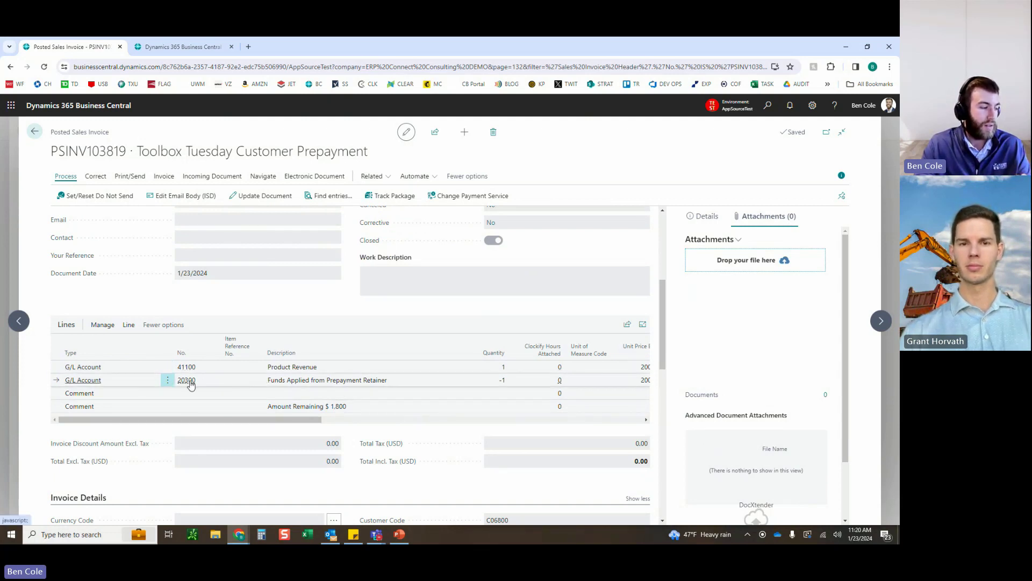
pyautogui.moveTo(189, 383)
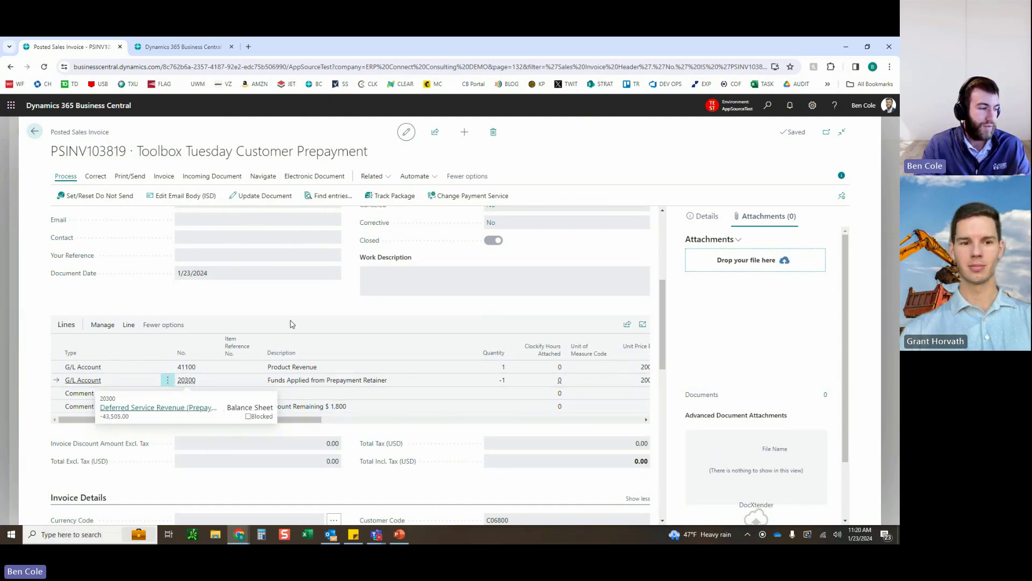
pyautogui.moveTo(308, 423); pyautogui.dragTo(394, 420)
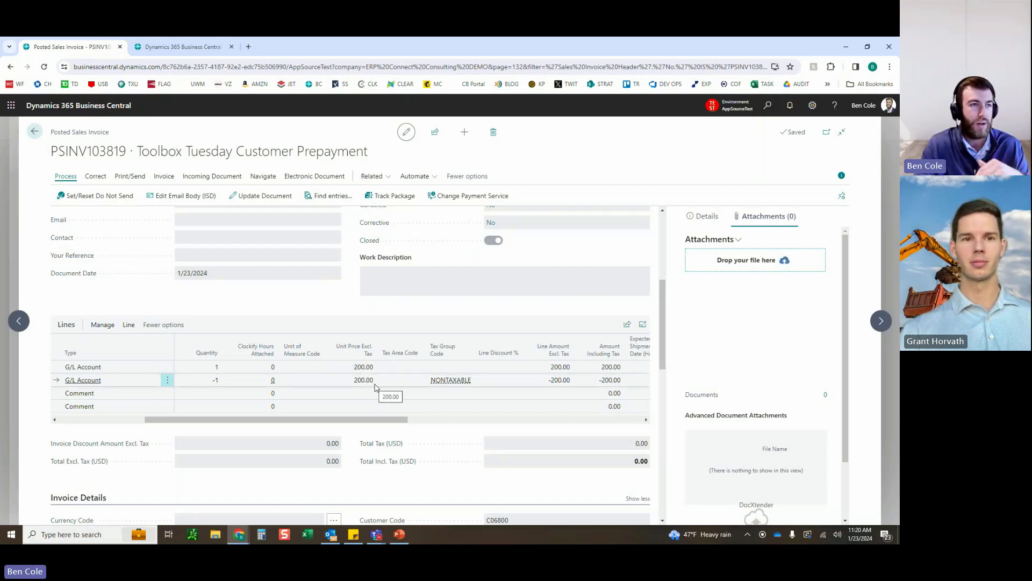
pyautogui.doubleClick(639, 462)
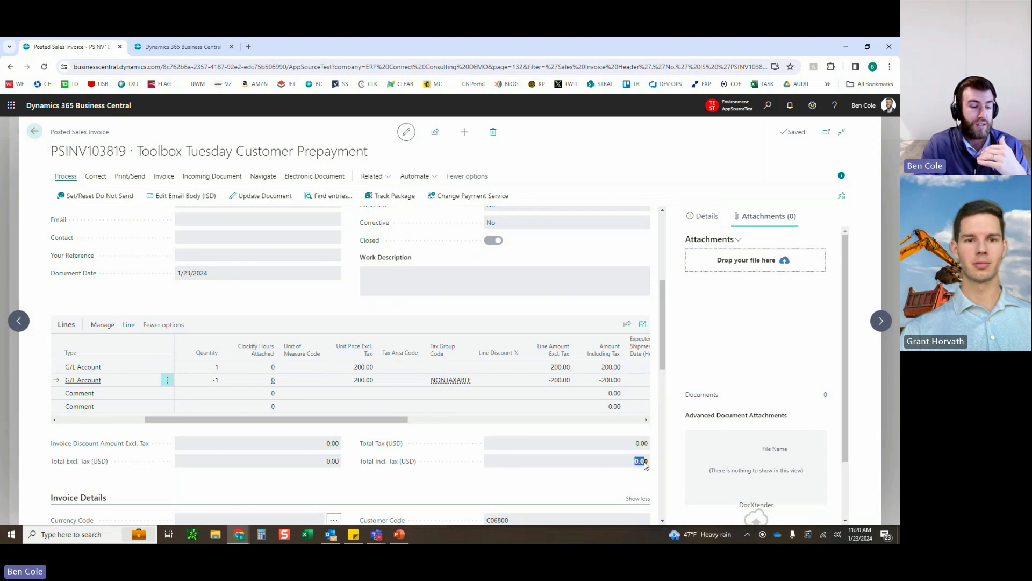
pyautogui.click(636, 464)
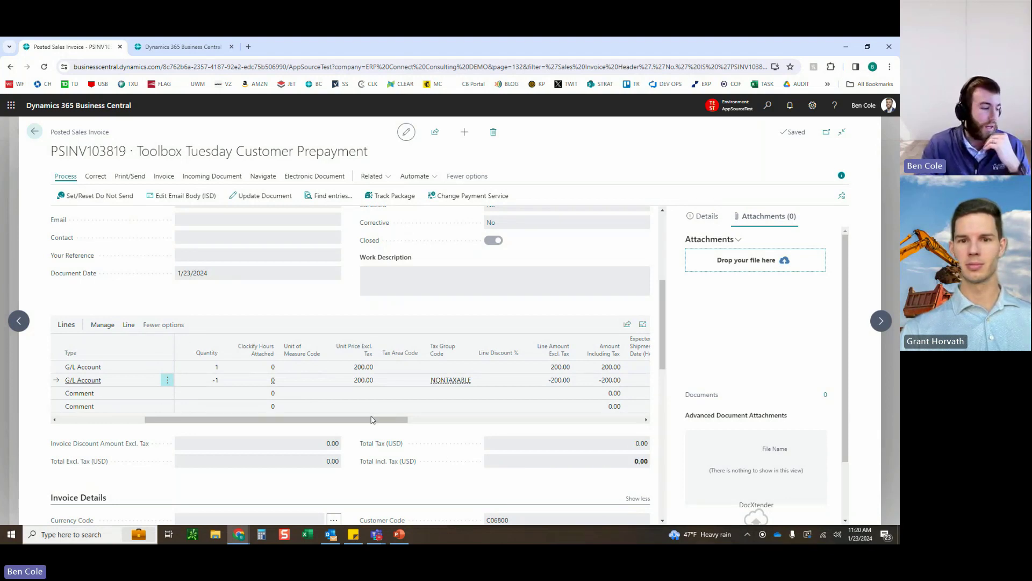
pyautogui.moveTo(371, 425); pyautogui.dragTo(275, 422)
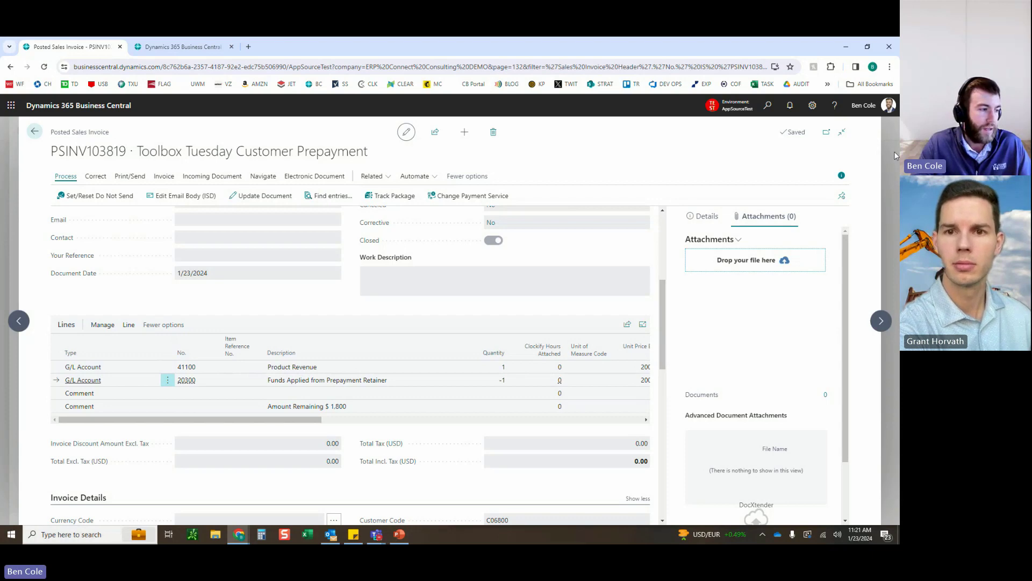
pyautogui.press('Escape')
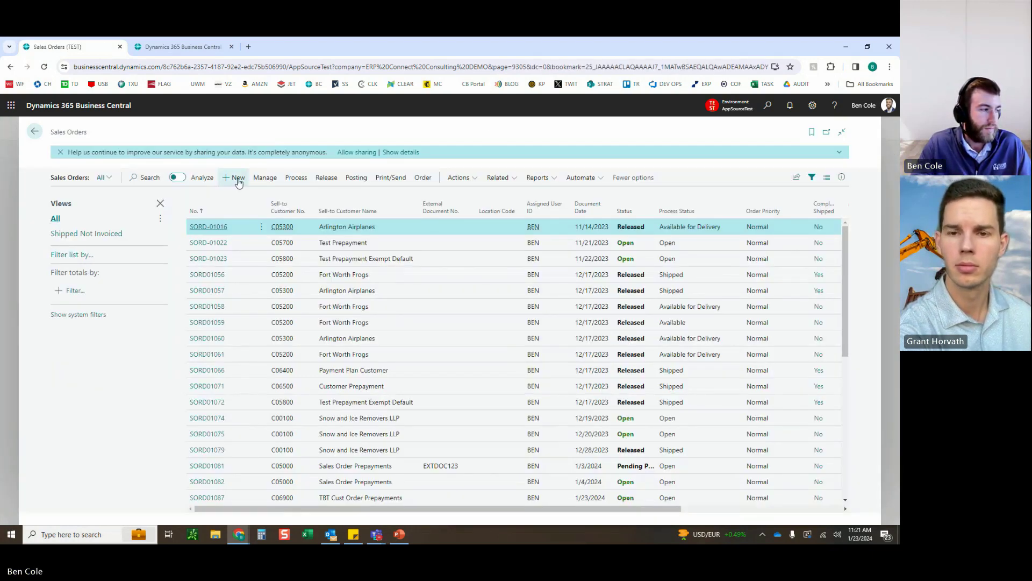
# Start a new sales order for customer Toolbox Tuesday Customer Prepayment.
pyautogui.click(238, 179)
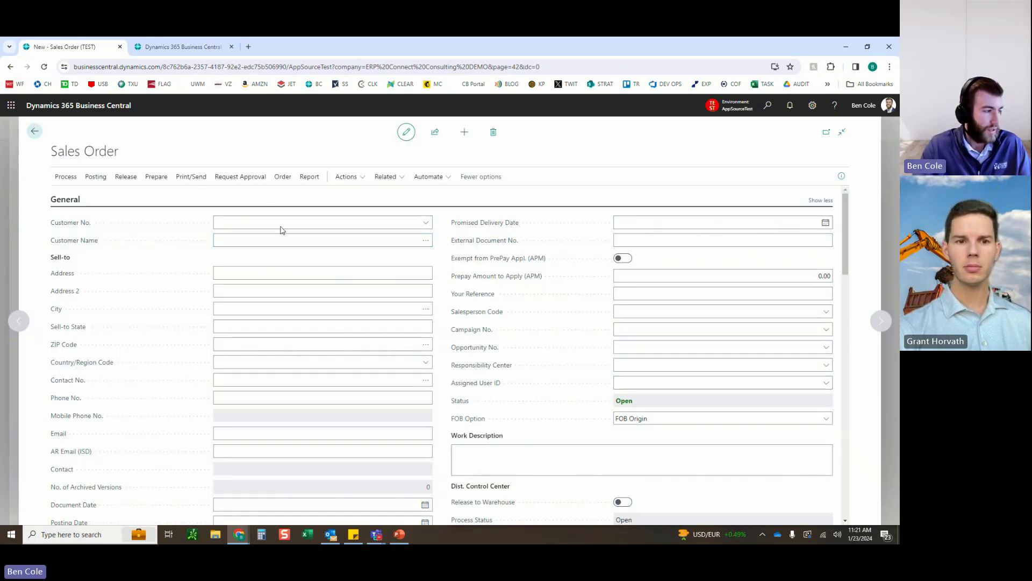
pyautogui.click(282, 222)
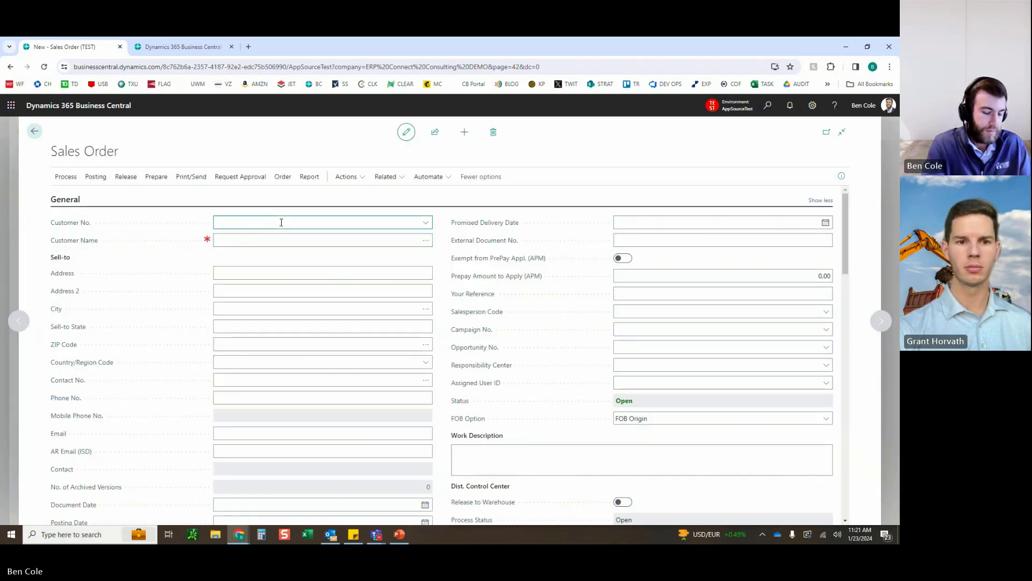
pyautogui.write('toolbox')
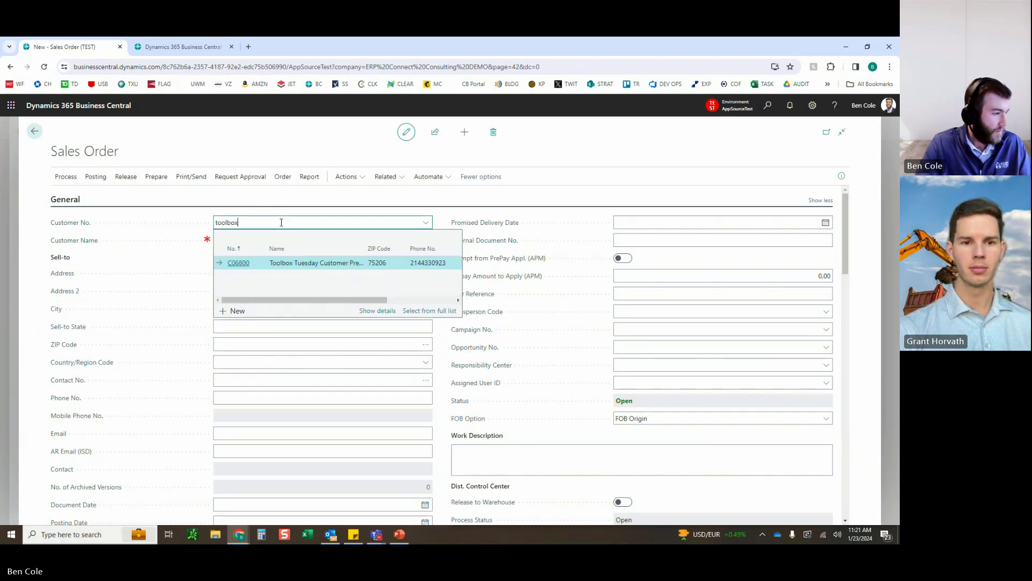
pyautogui.press('Return')
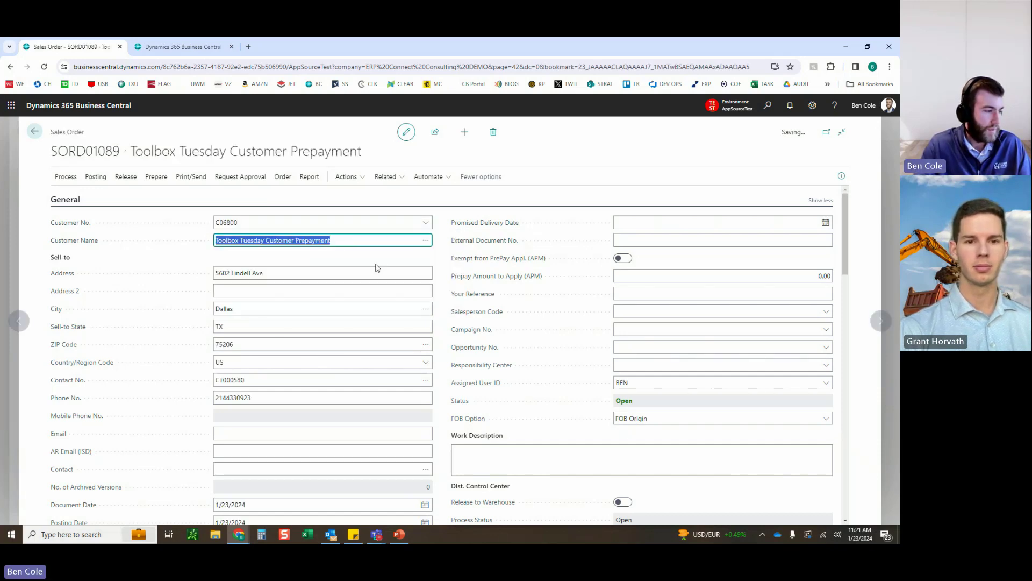
pyautogui.scroll(-2, 441, 268)
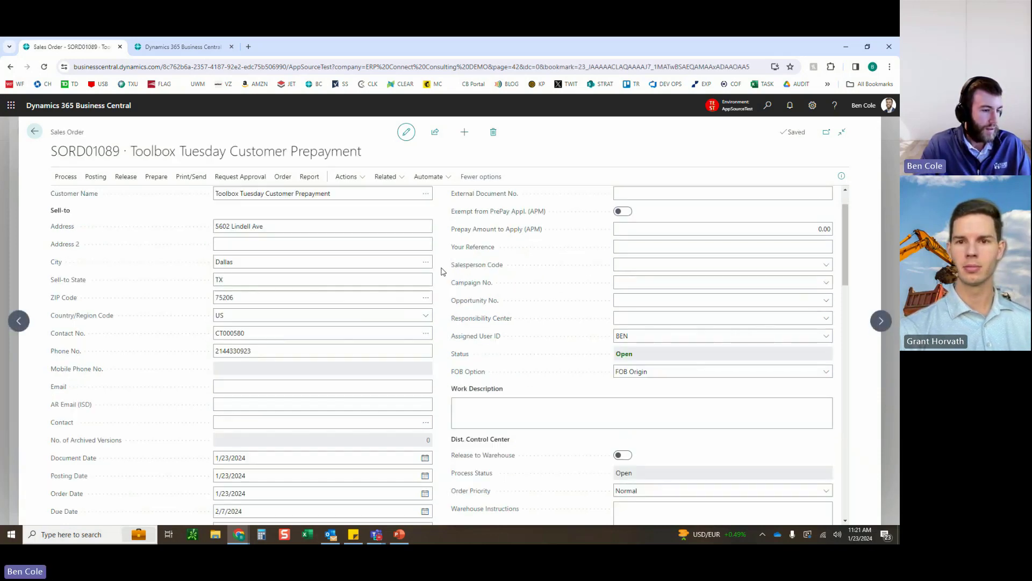
pyautogui.scroll(2, 537, 269)
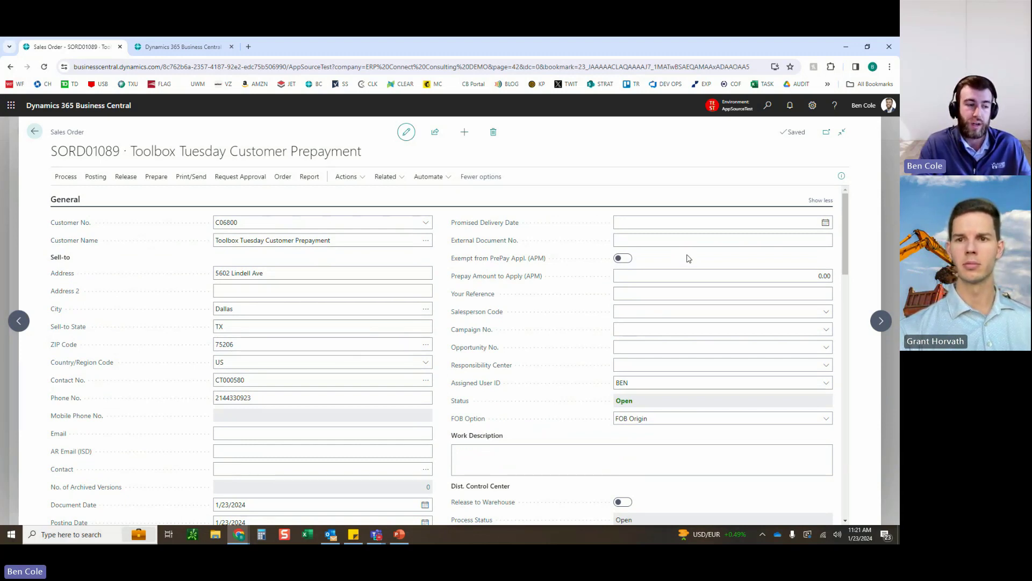
pyautogui.scroll(-5, 454, 373)
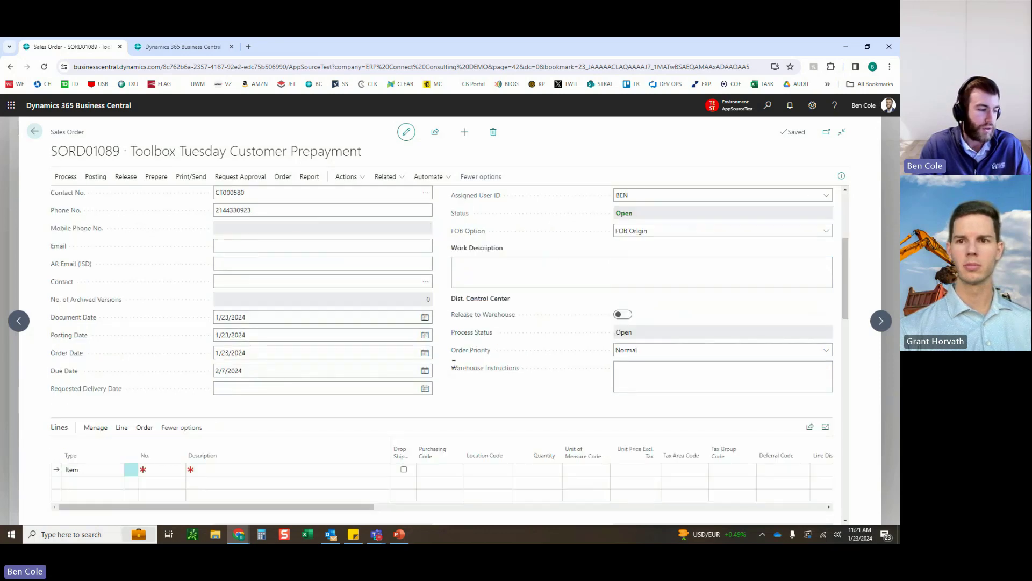
# Add item 1017 Microsoft Surface 8 from location DALLAS, quantity 2, totaling 2,600.00.
pyautogui.click(161, 375)
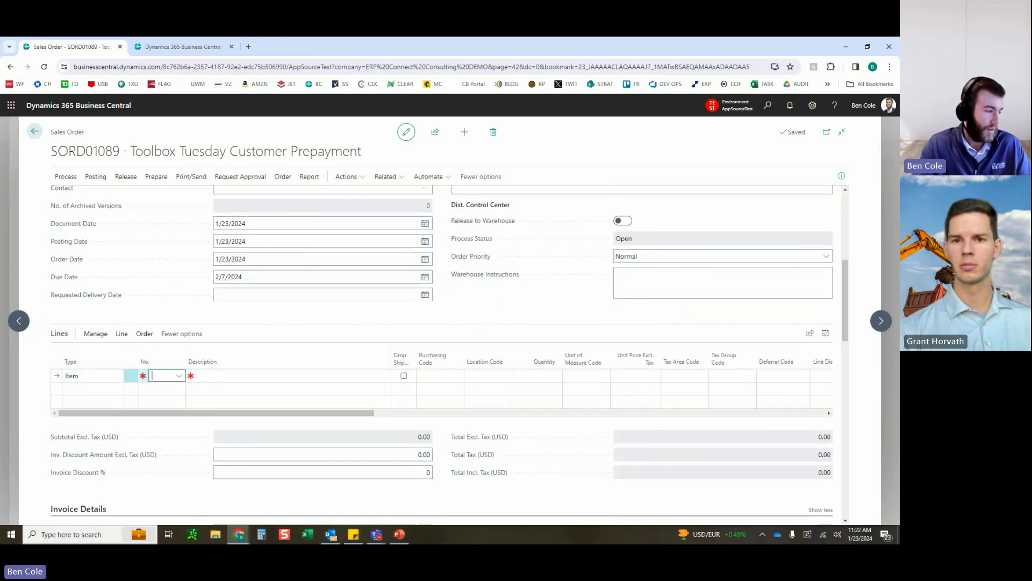
pyautogui.write('1017')
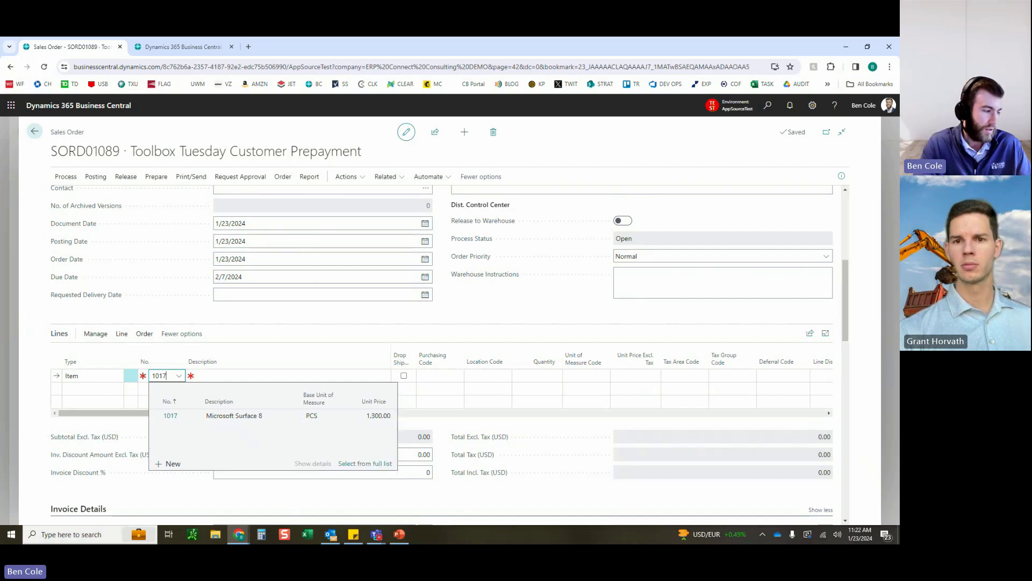
pyautogui.press('Down')
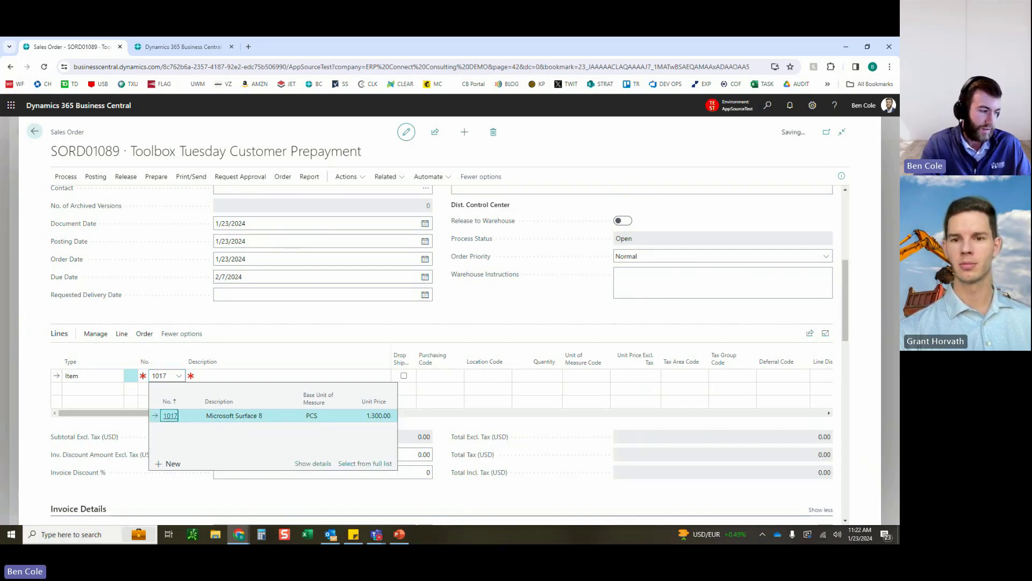
pyautogui.press('Return')
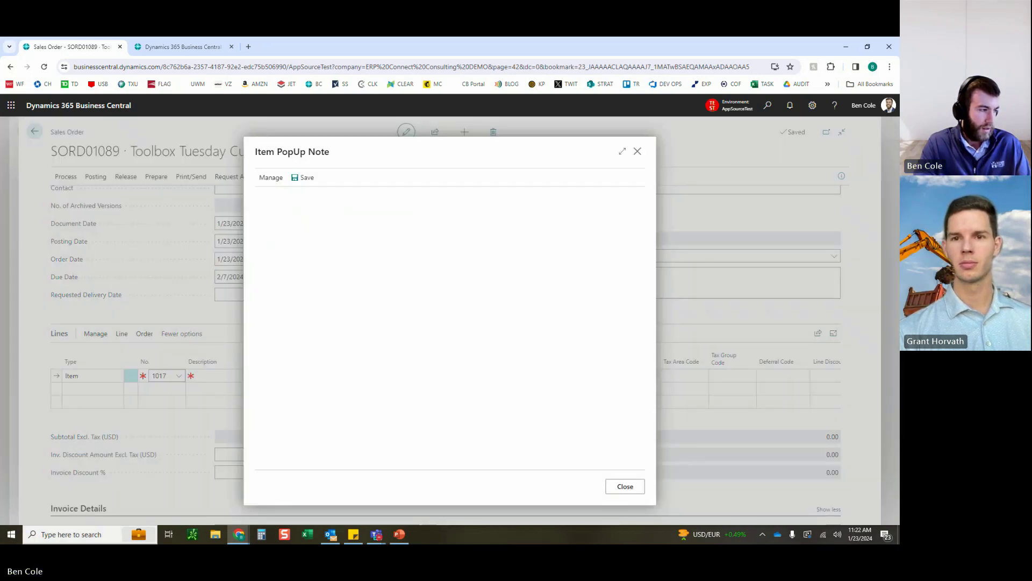
pyautogui.press('Escape')
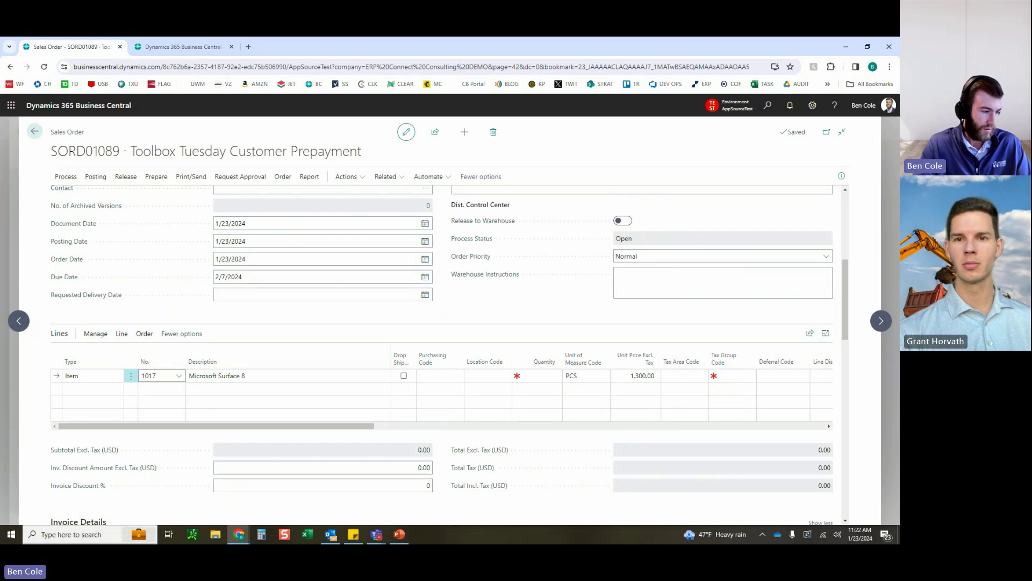
pyautogui.click(476, 376)
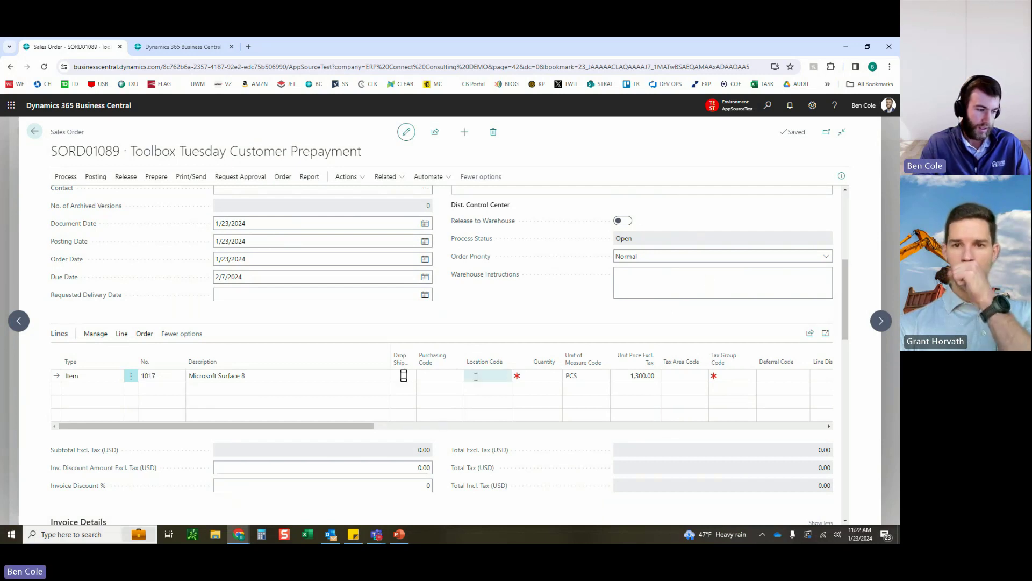
pyautogui.click(476, 376)
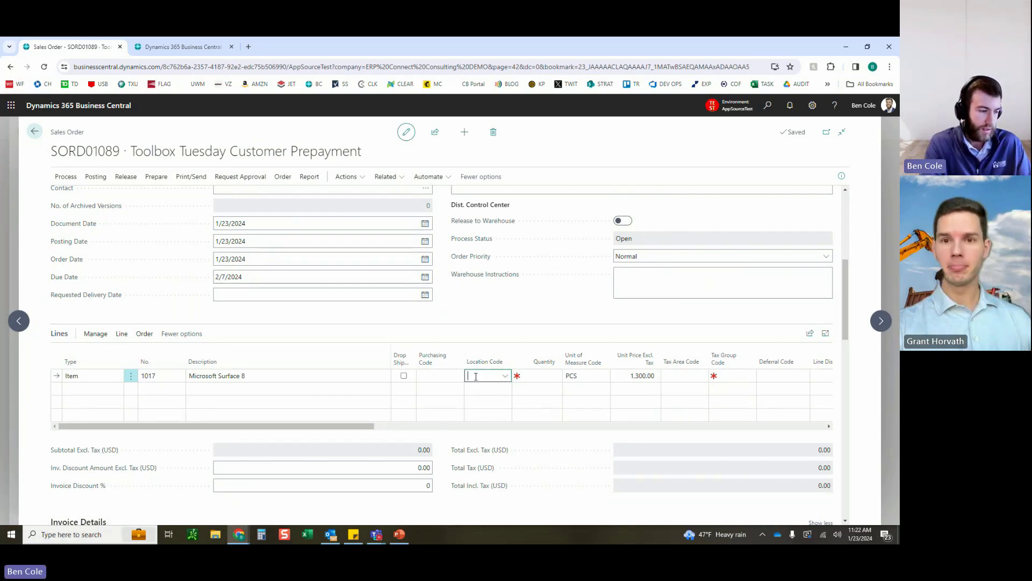
pyautogui.write('DALLAS')
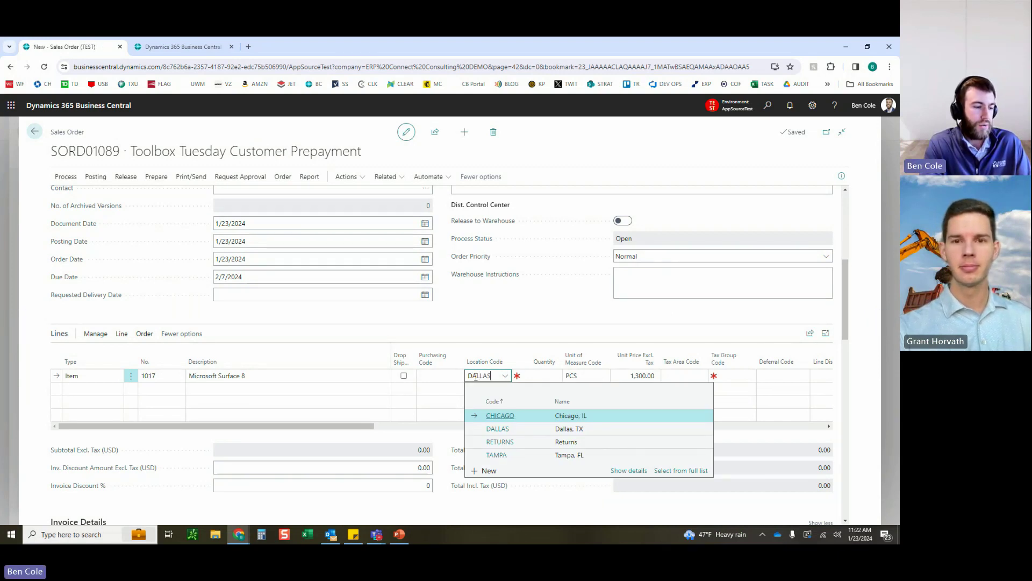
pyautogui.press('Tab')
pyautogui.write('2')
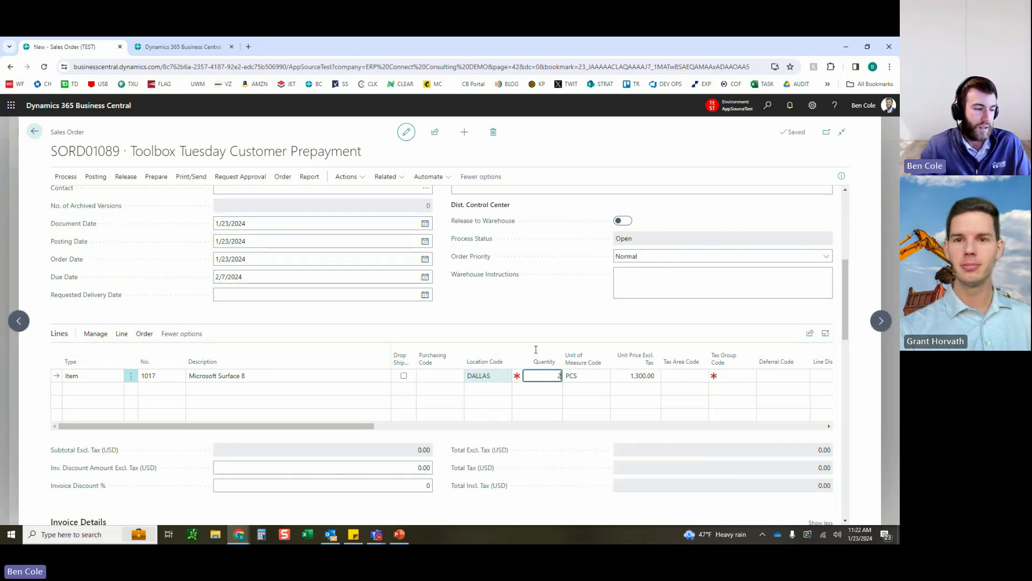
pyautogui.press('Tab')
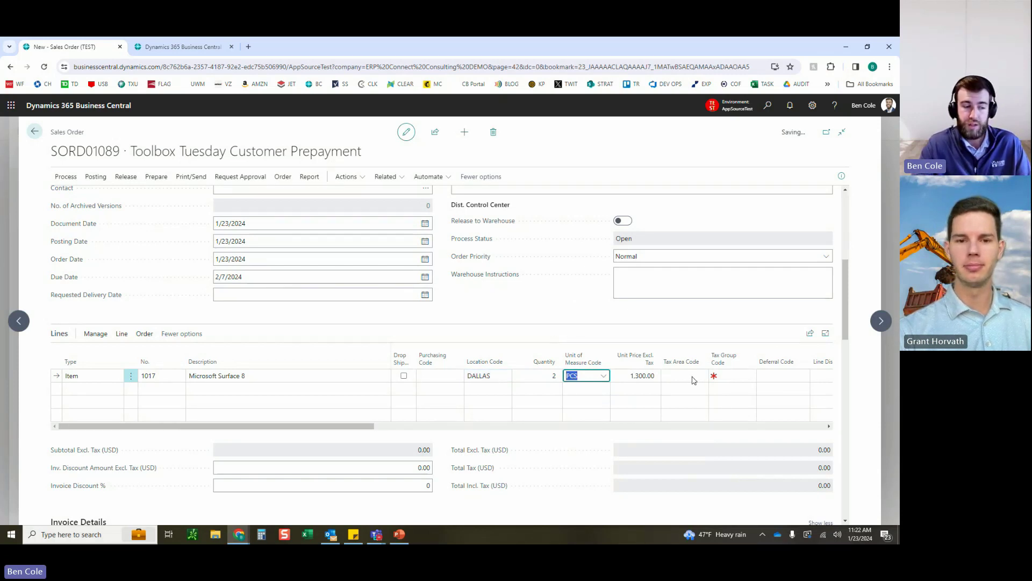
pyautogui.click(666, 311)
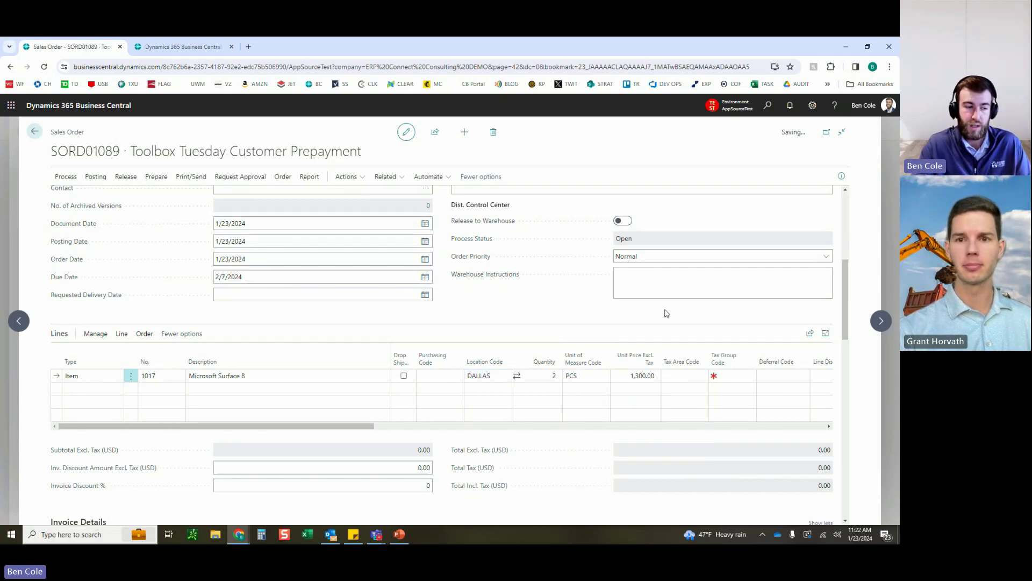
pyautogui.click(772, 110)
pyautogui.write('APM')
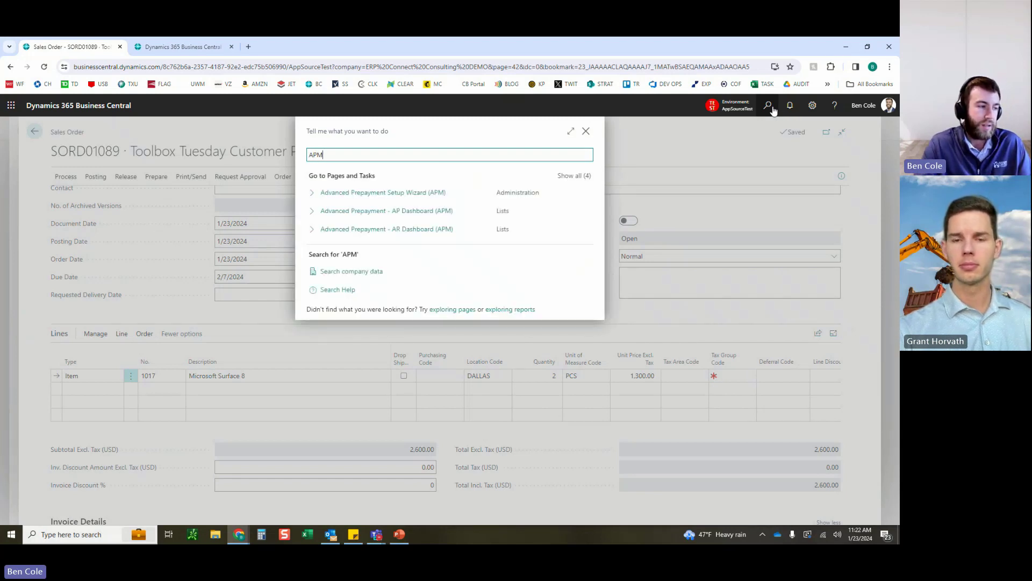
pyautogui.press('Down')
pyautogui.press('Down')
pyautogui.press('Return')
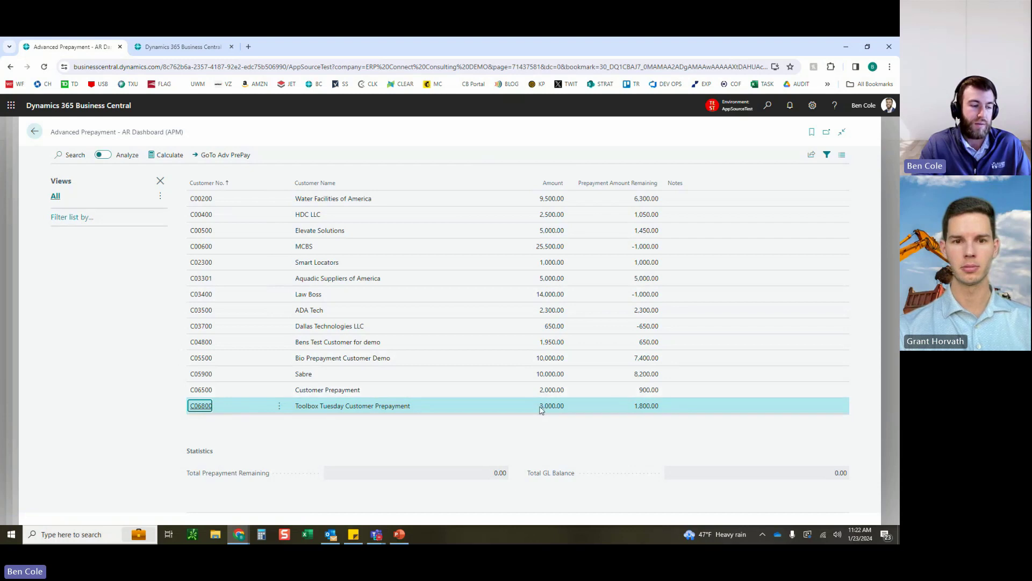
pyautogui.click(560, 408)
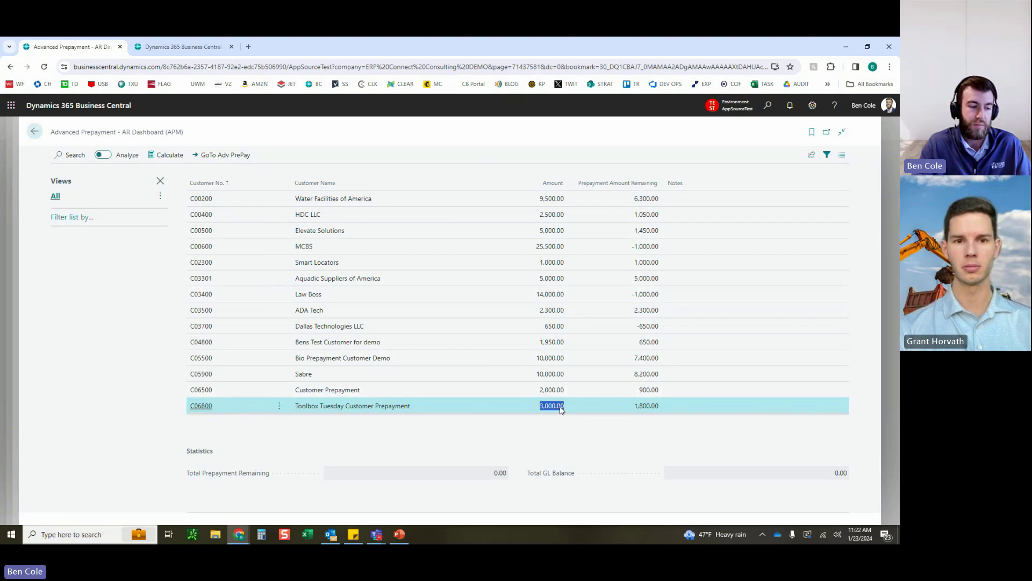
pyautogui.click(638, 409)
pyautogui.click(656, 409)
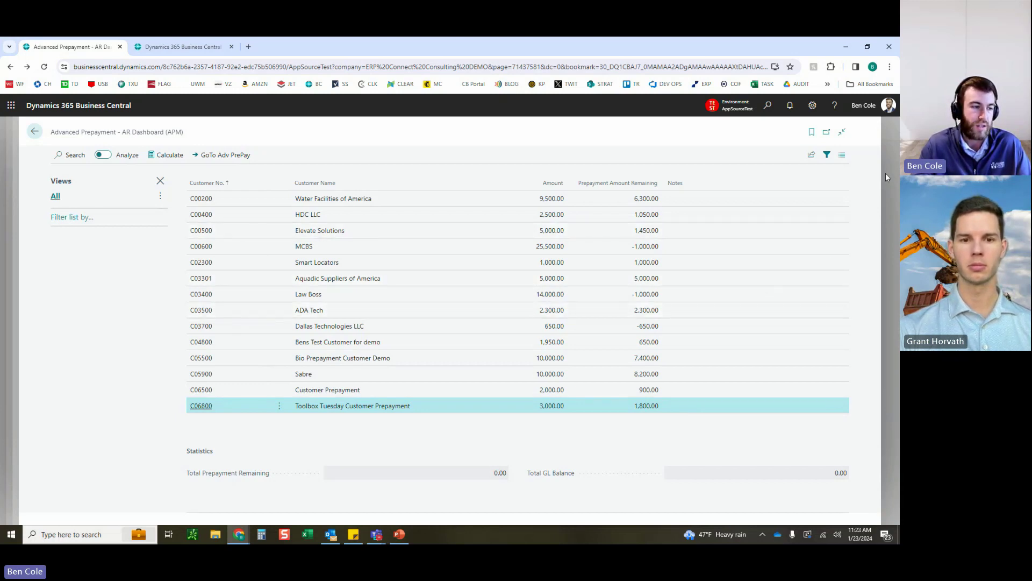
pyautogui.click(35, 131)
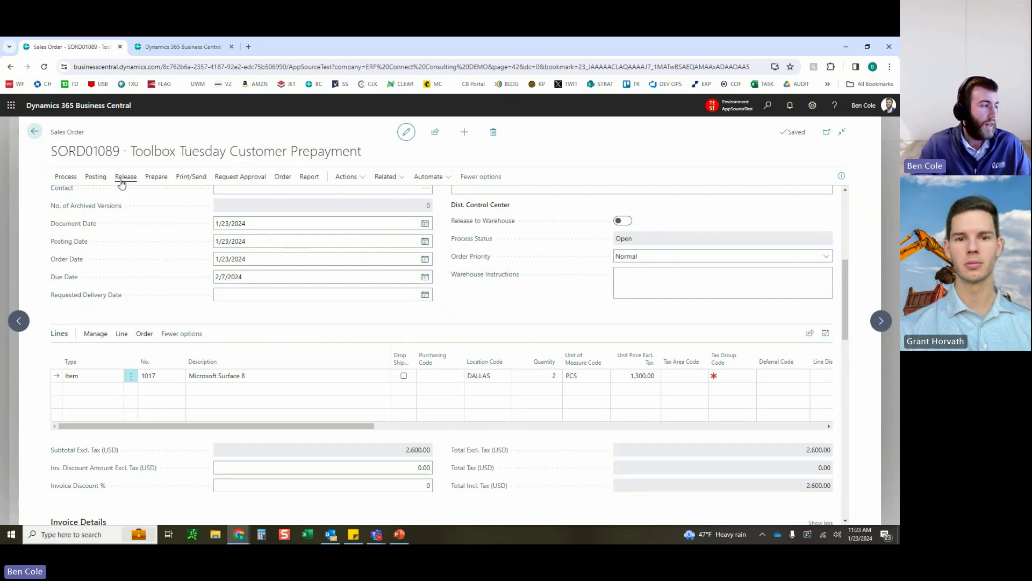
# Post SORD01089 as Ship and Invoice and open posted invoice PSINV103820.
pyautogui.click(96, 176)
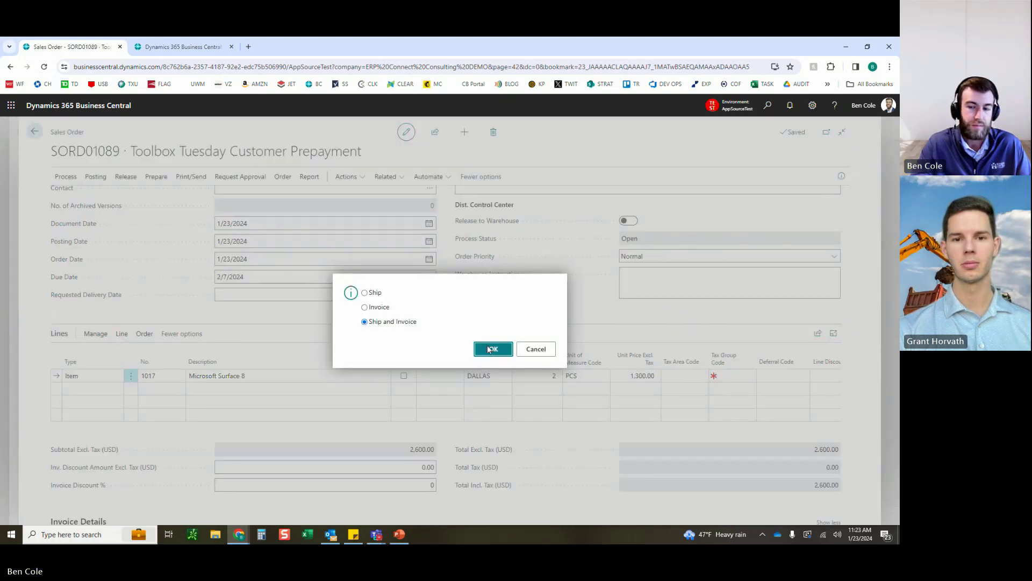
pyautogui.click(489, 349)
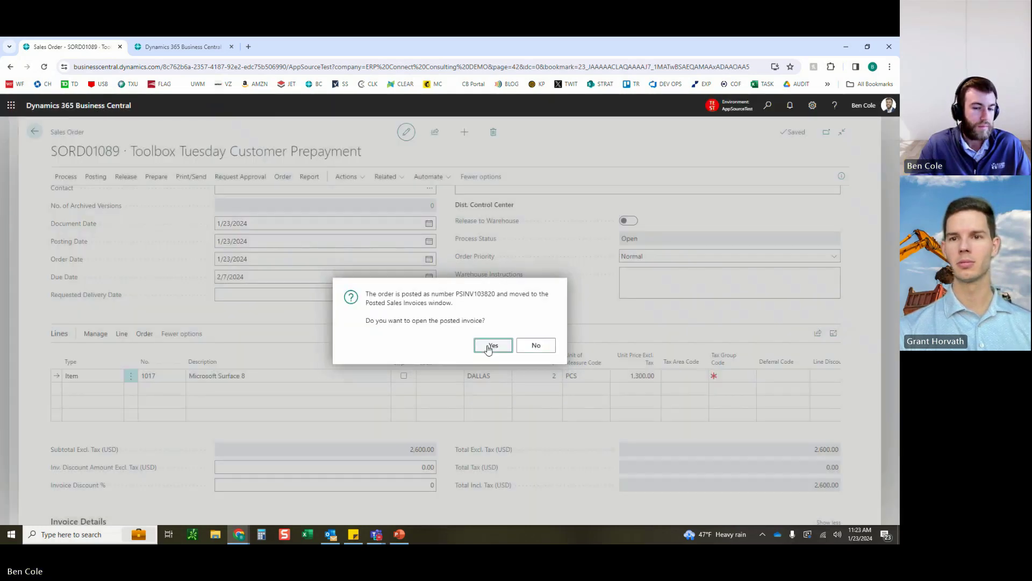
pyautogui.click(489, 349)
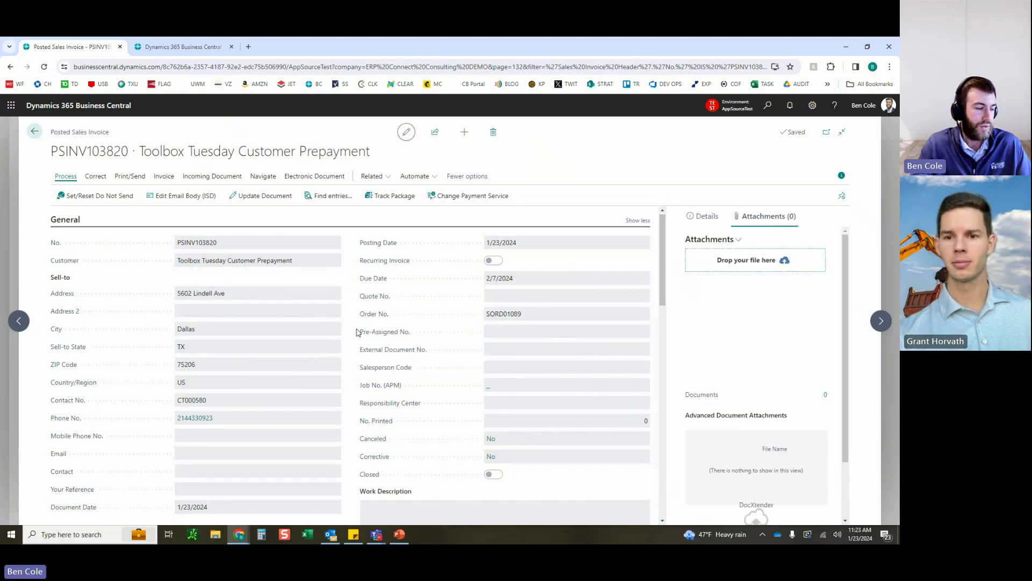
# Check PSINV103820's lines show 1,800.00 prepayment applied with 800.00 remaining, then open Find entries.
pyautogui.scroll(-2, 357, 331)
pyautogui.scroll(-3, 356, 331)
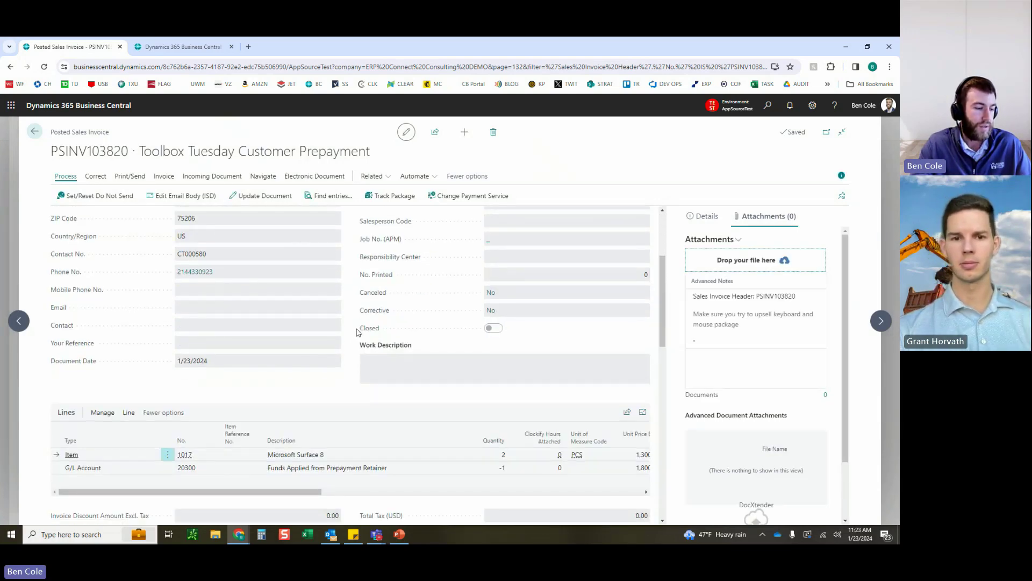
pyautogui.moveTo(305, 407); pyautogui.dragTo(419, 407)
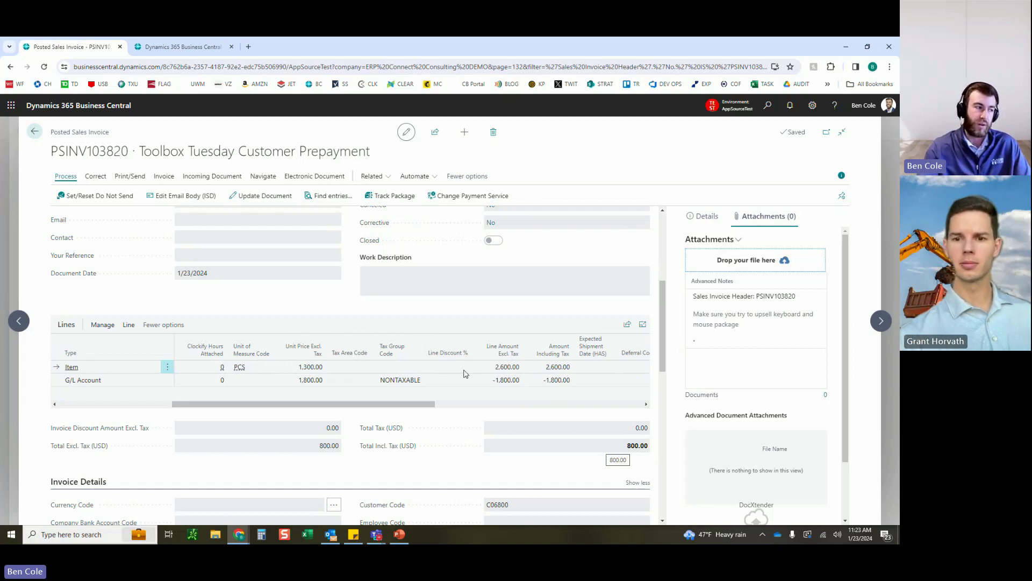
pyautogui.click(329, 196)
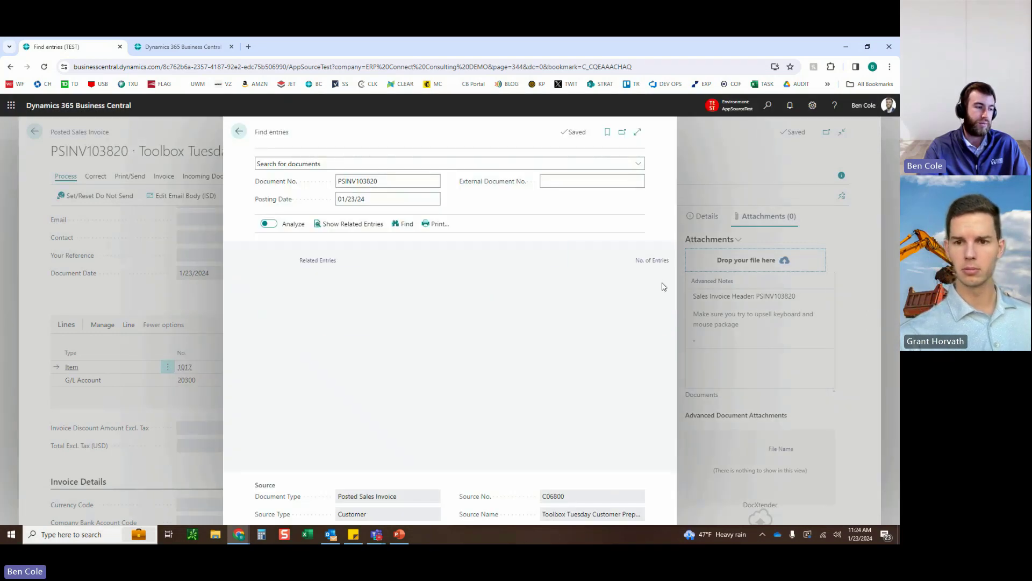
# Inspect PSINV103820's G/L entries for accounts 10800, 20300 and 41100, then back out to Sales Orders.
pyautogui.click(668, 291)
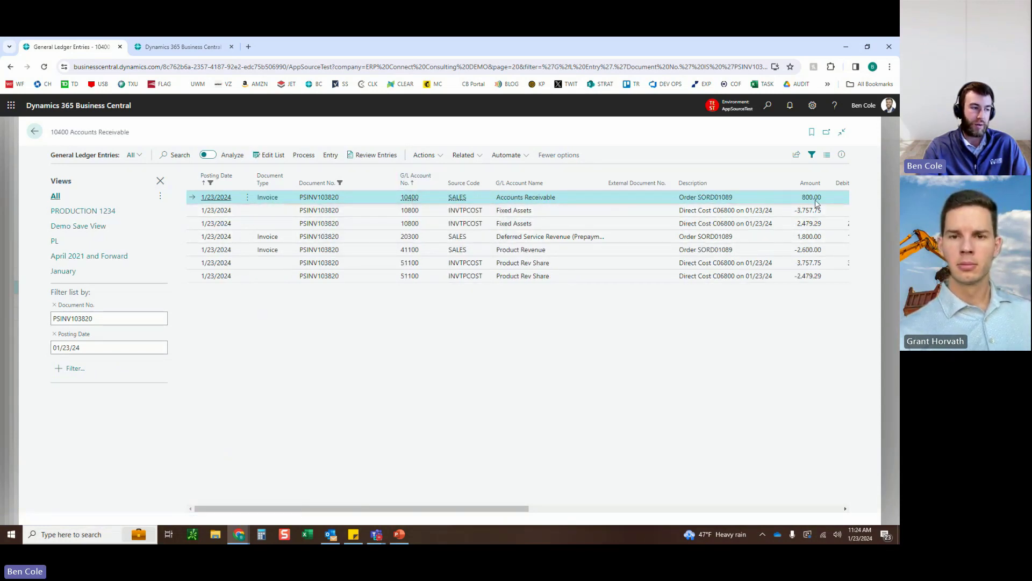
pyautogui.click(443, 221)
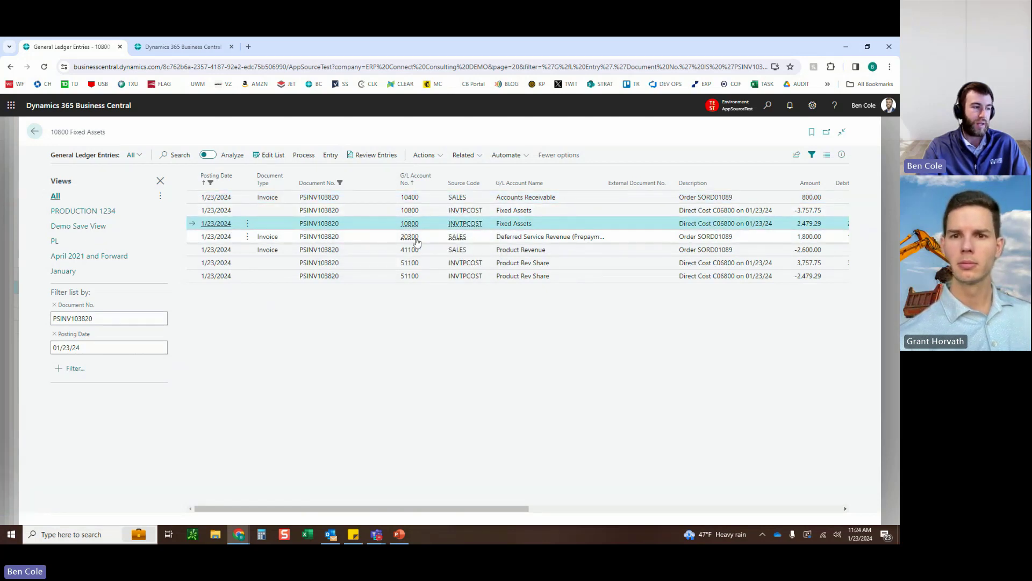
pyautogui.click(417, 241)
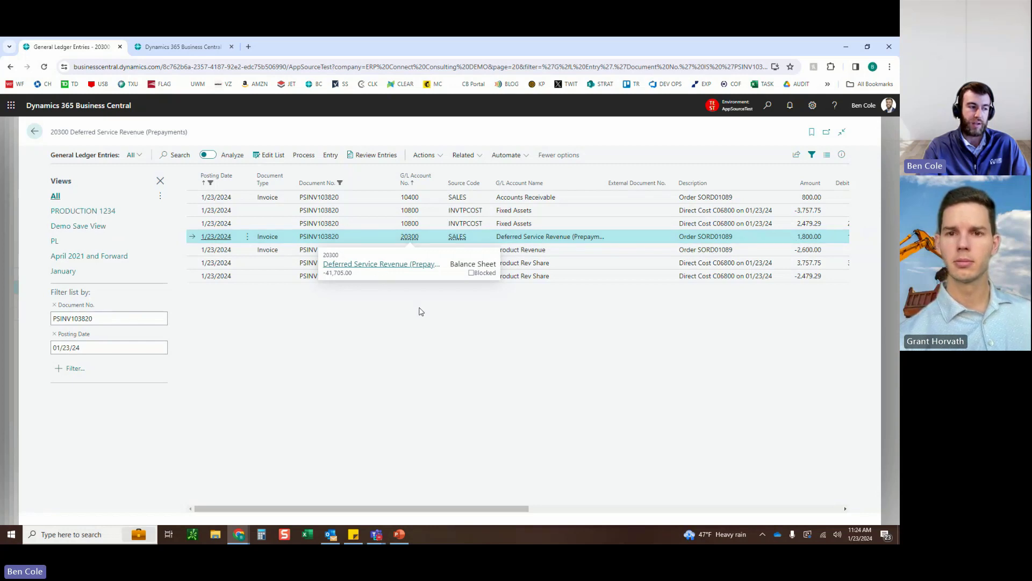
pyautogui.click(517, 249)
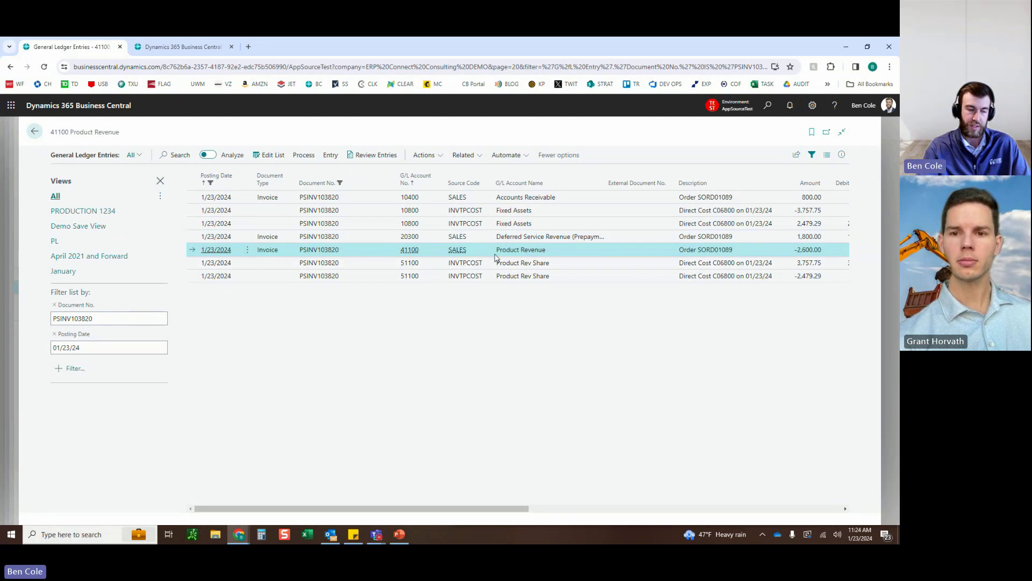
pyautogui.click(35, 132)
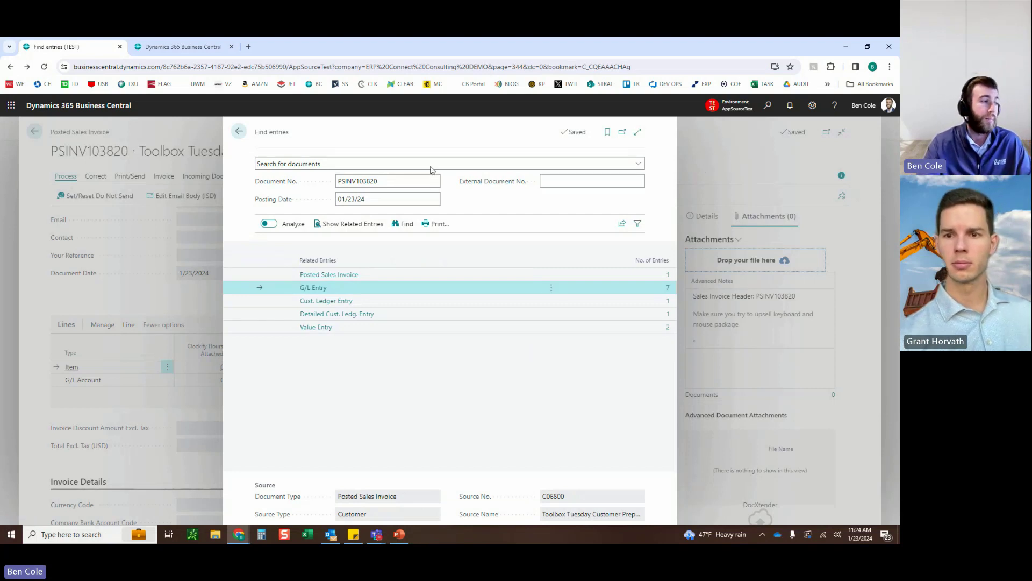
pyautogui.click(239, 132)
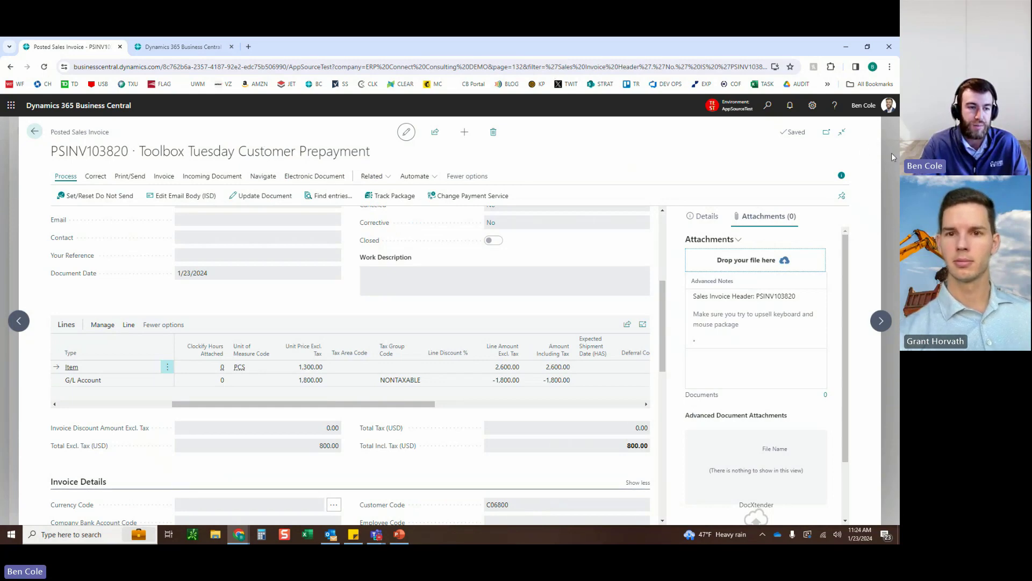
pyautogui.press('Escape')
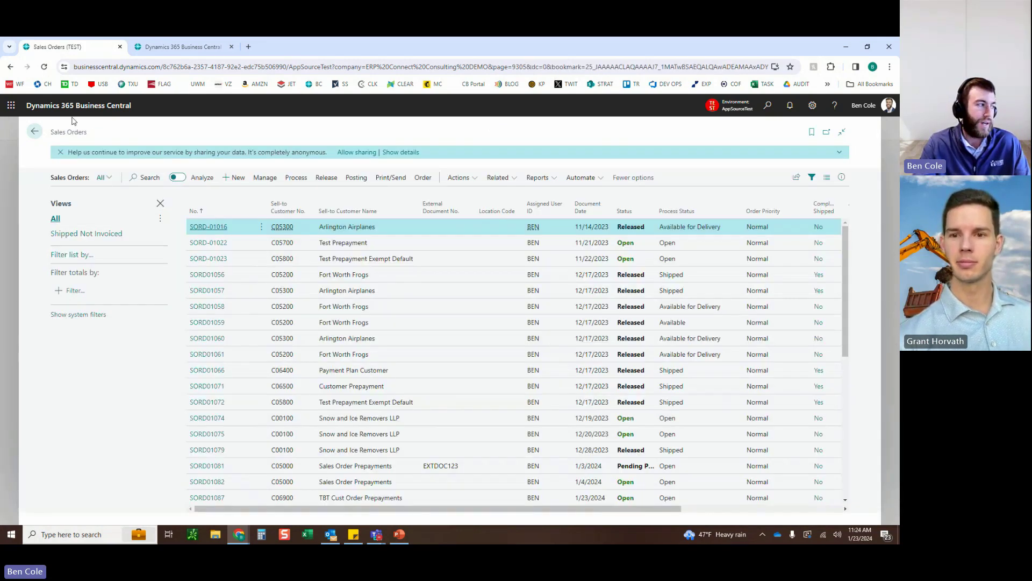
# Open customer C06800's card and launch Adv. Prepayment management from the Process actions.
pyautogui.click(34, 133)
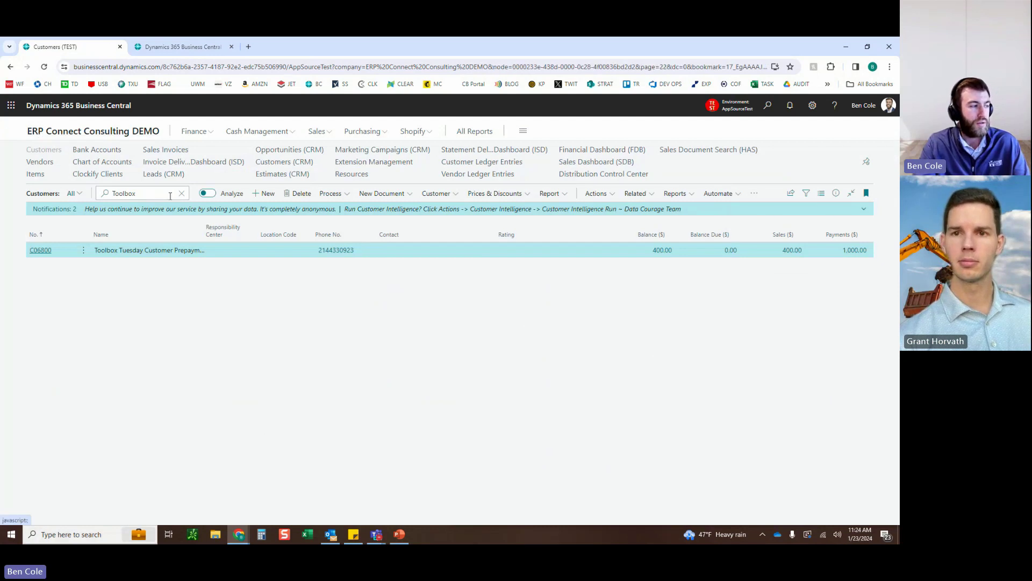
pyautogui.click(42, 251)
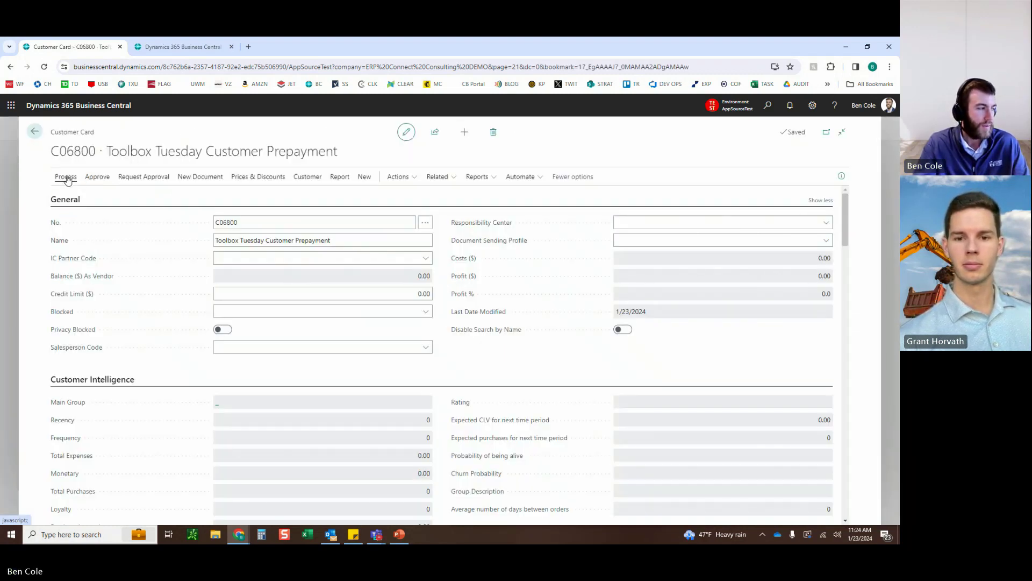
pyautogui.click(66, 177)
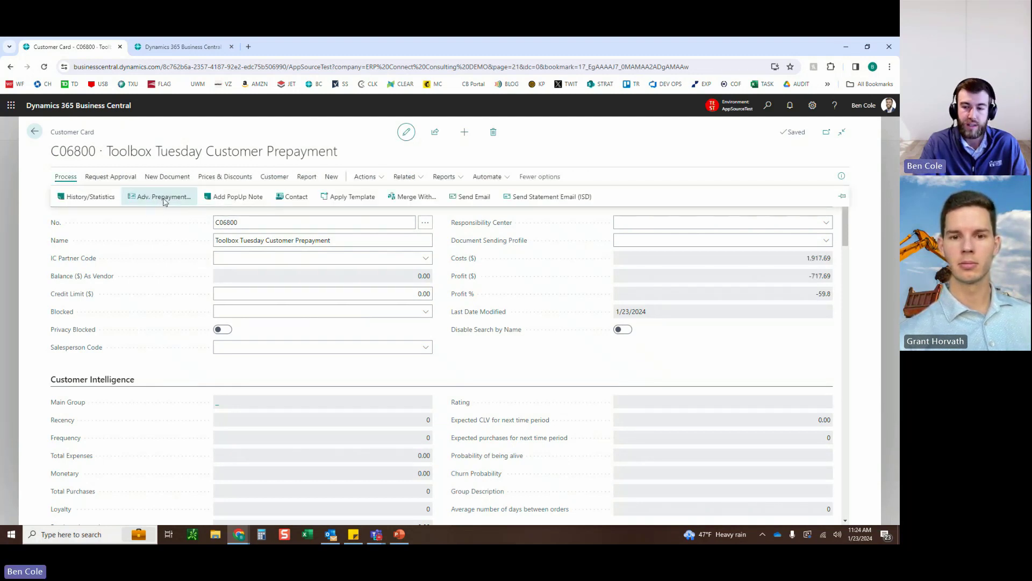
pyautogui.click(164, 197)
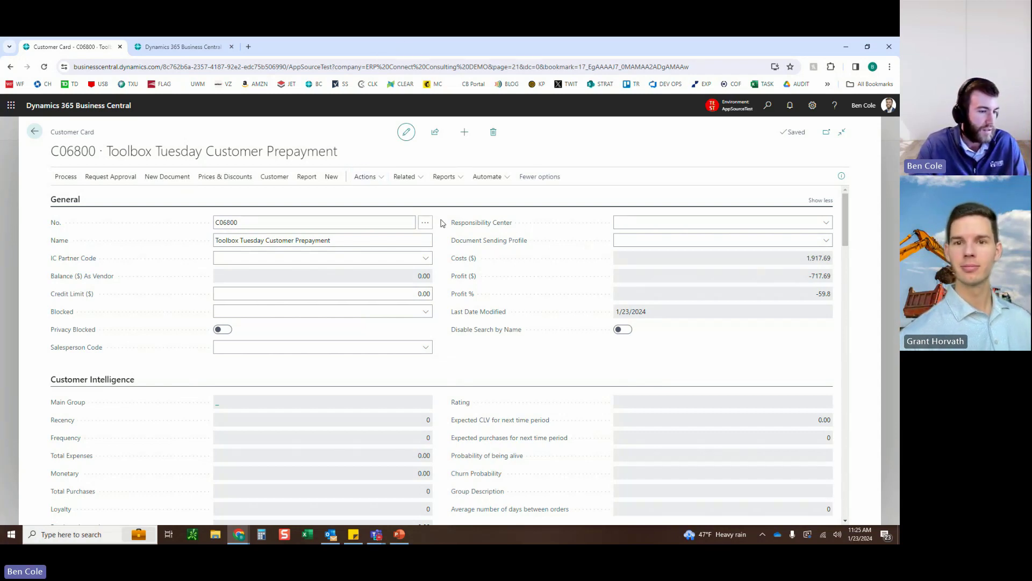
pyautogui.scroll(-9, 442, 228)
pyautogui.scroll(5, 442, 228)
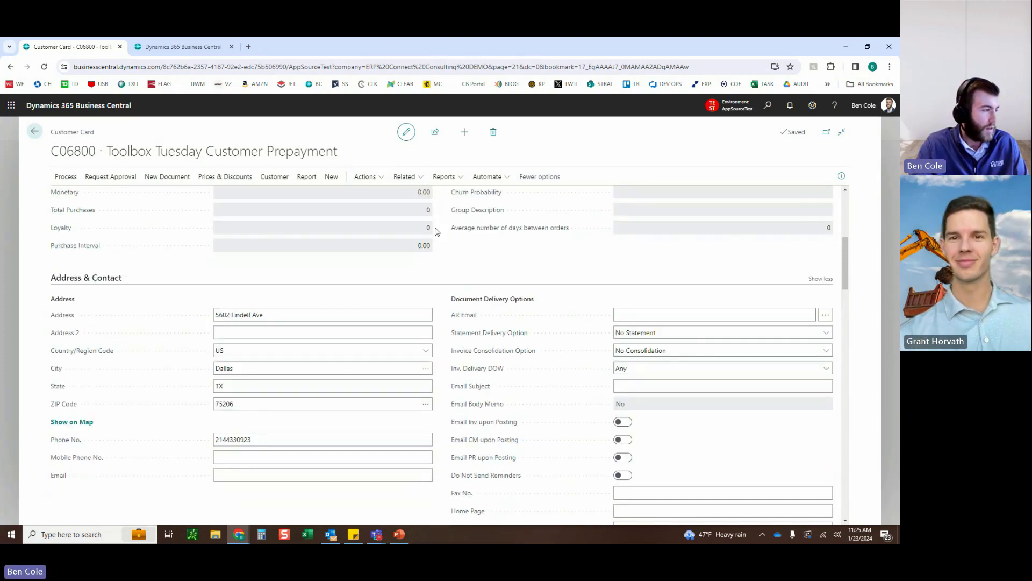
pyautogui.click(65, 179)
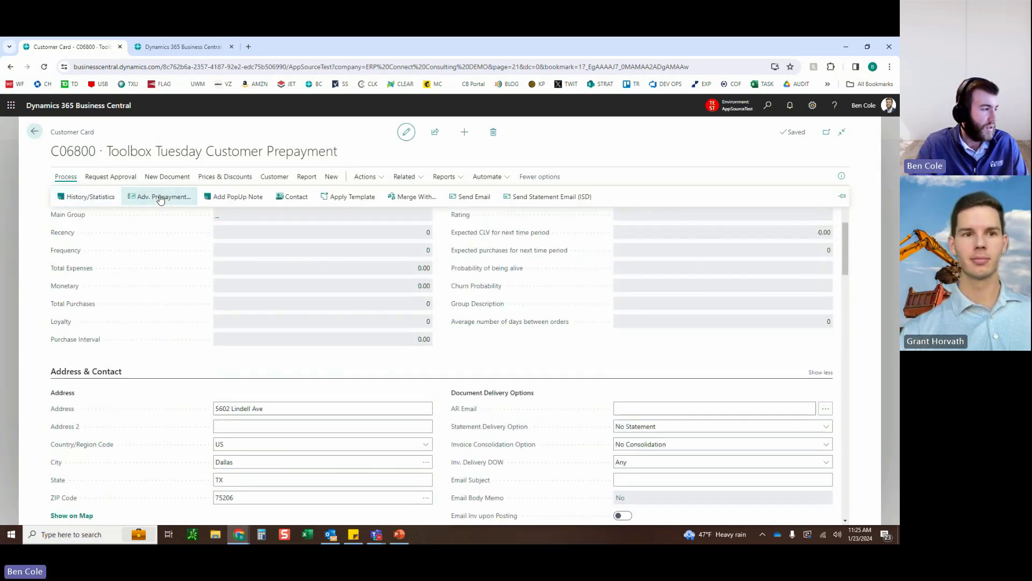
pyautogui.click(160, 197)
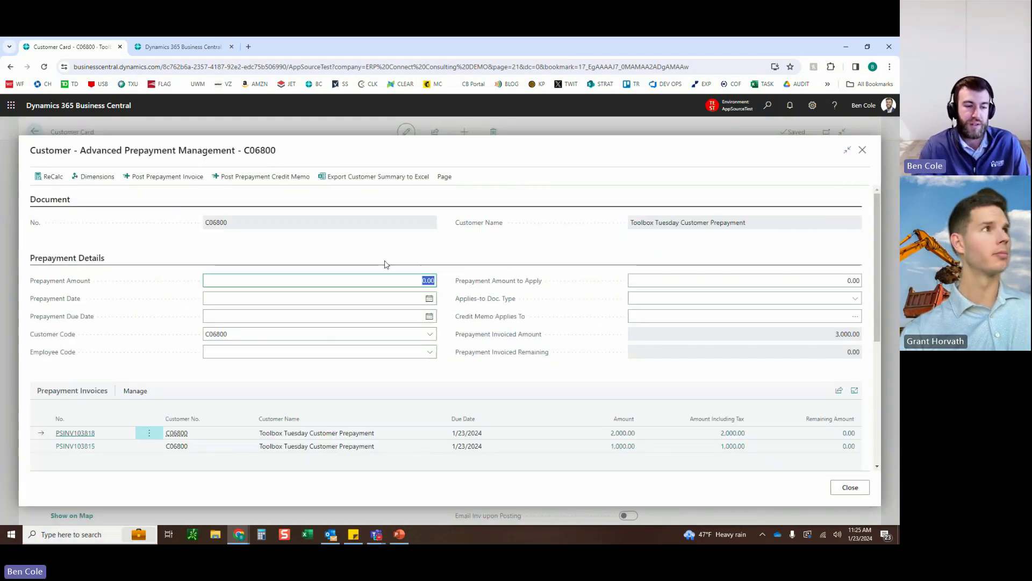
# Note the 3,000.00 invoiced and 0.00 remaining prepayment, then export the customer summary to Excel.
pyautogui.click(839, 337)
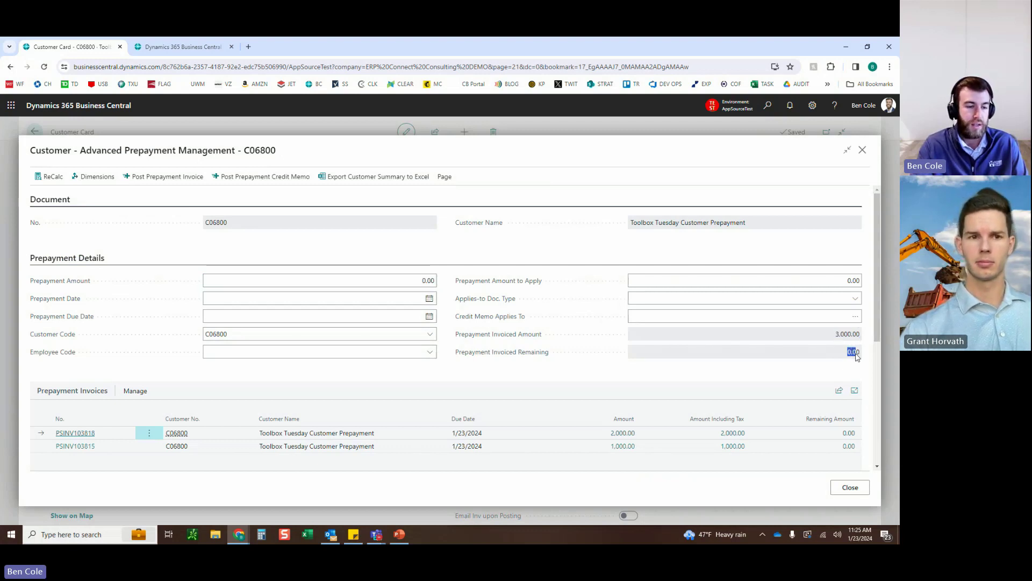
pyautogui.click(852, 353)
pyautogui.scroll(-1, 852, 358)
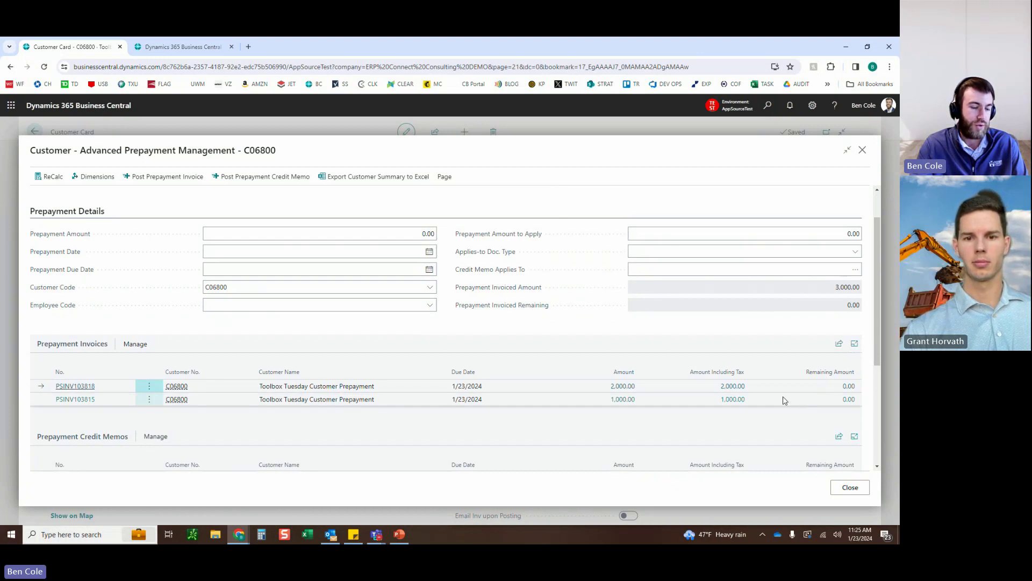
pyautogui.scroll(-4, 775, 400)
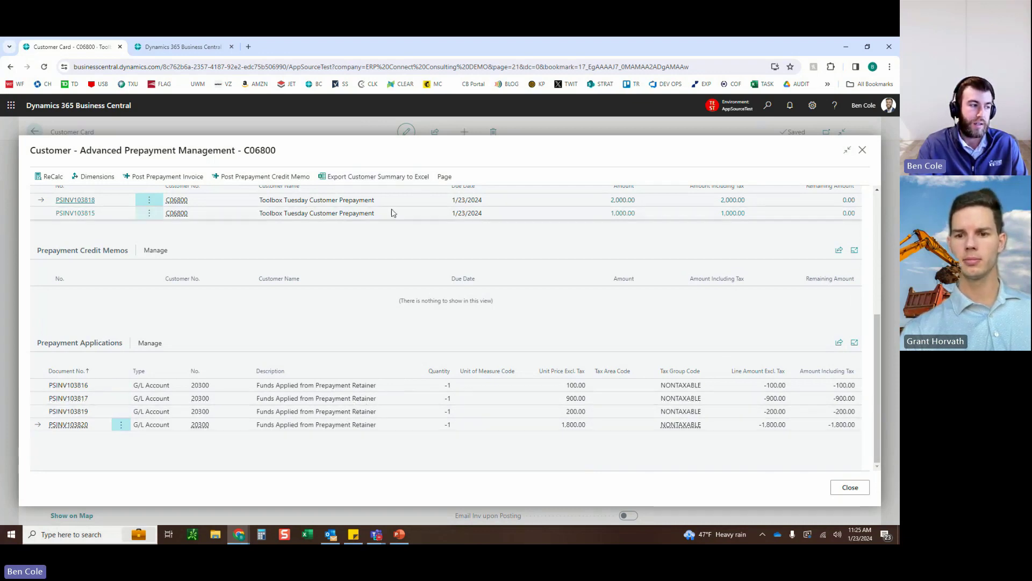
pyautogui.click(372, 178)
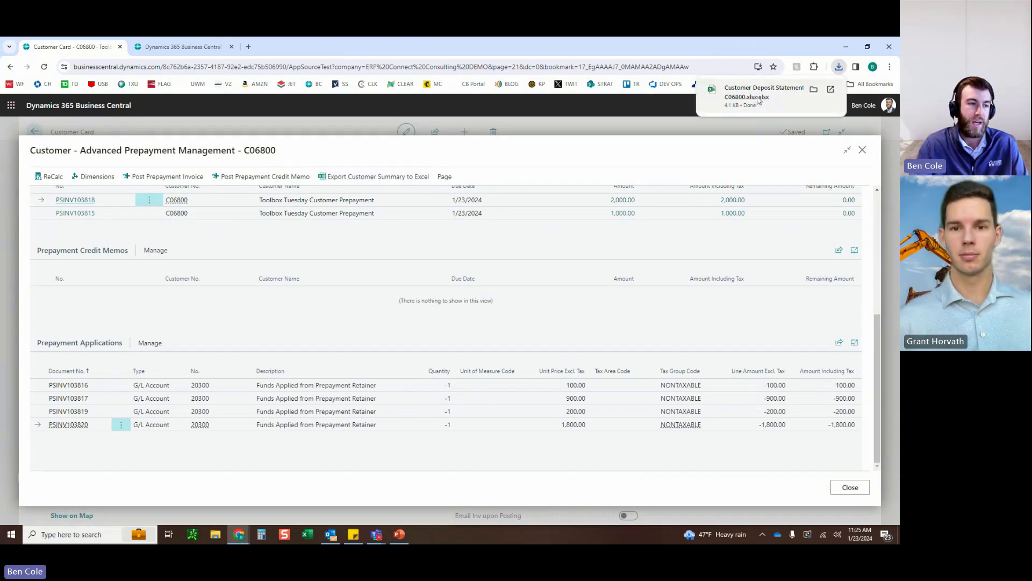
# Open Customer Deposit Statement for C06800.xlsx, auto-fit all columns across the whole sheet, and close it.
pyautogui.click(759, 97)
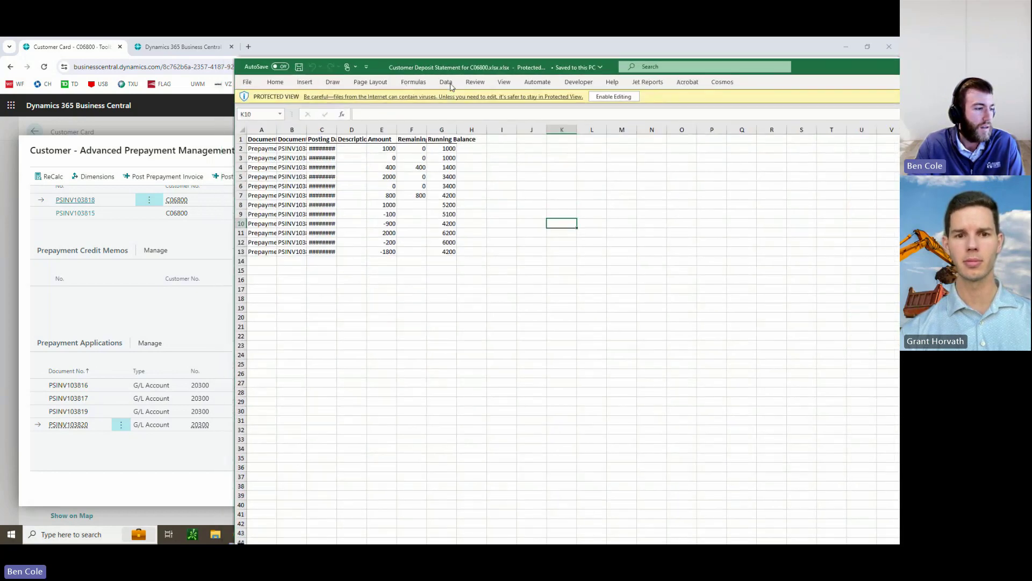
pyautogui.click(217, 141)
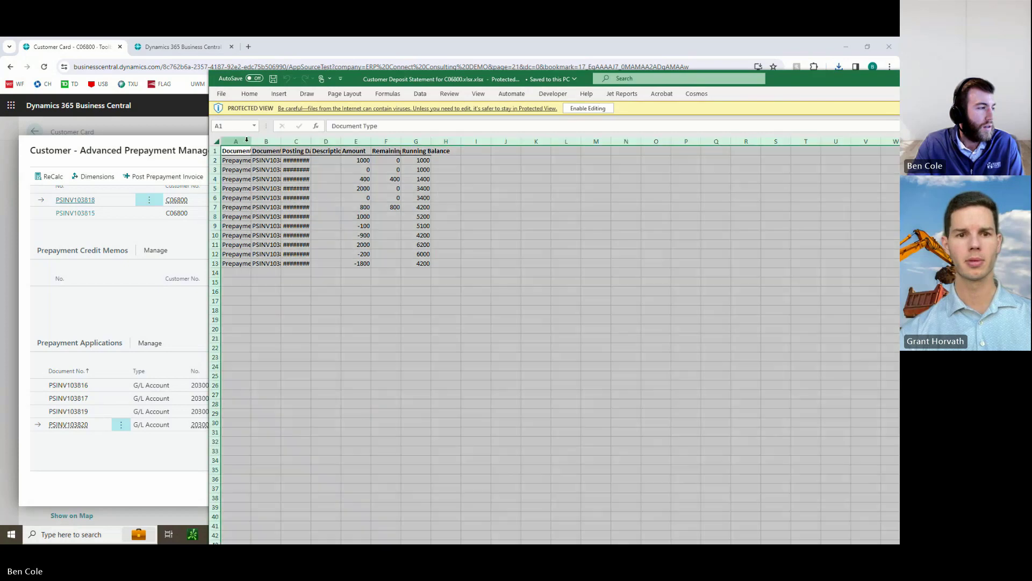
pyautogui.doubleClick(249, 141)
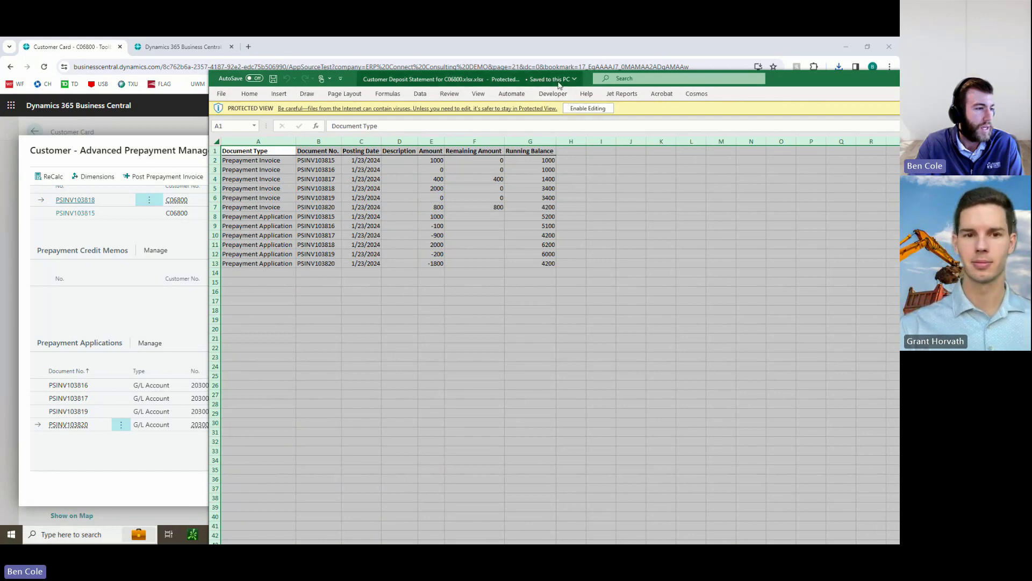
pyautogui.moveTo(559, 83); pyautogui.dragTo(320, 94)
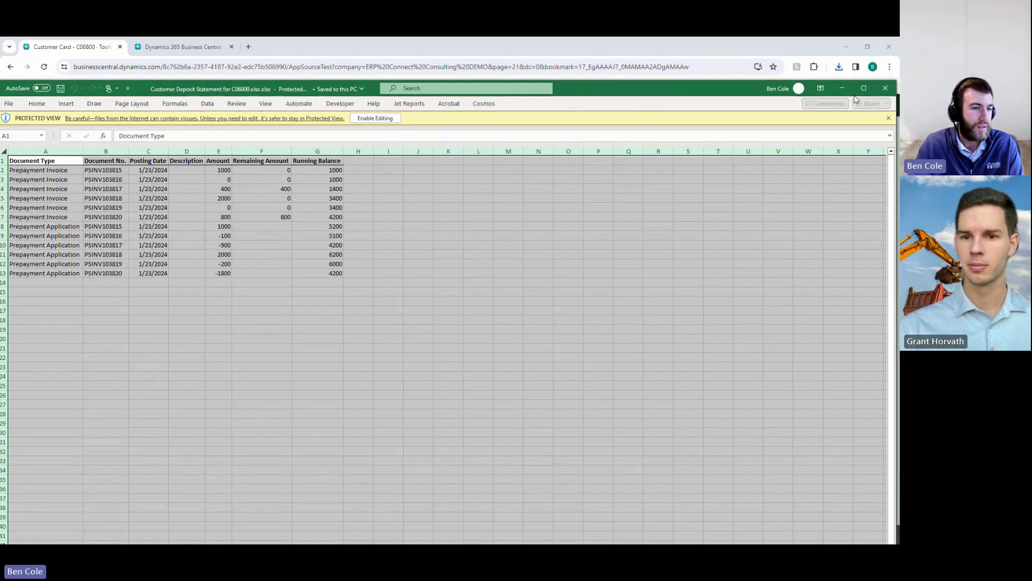
pyautogui.click(886, 87)
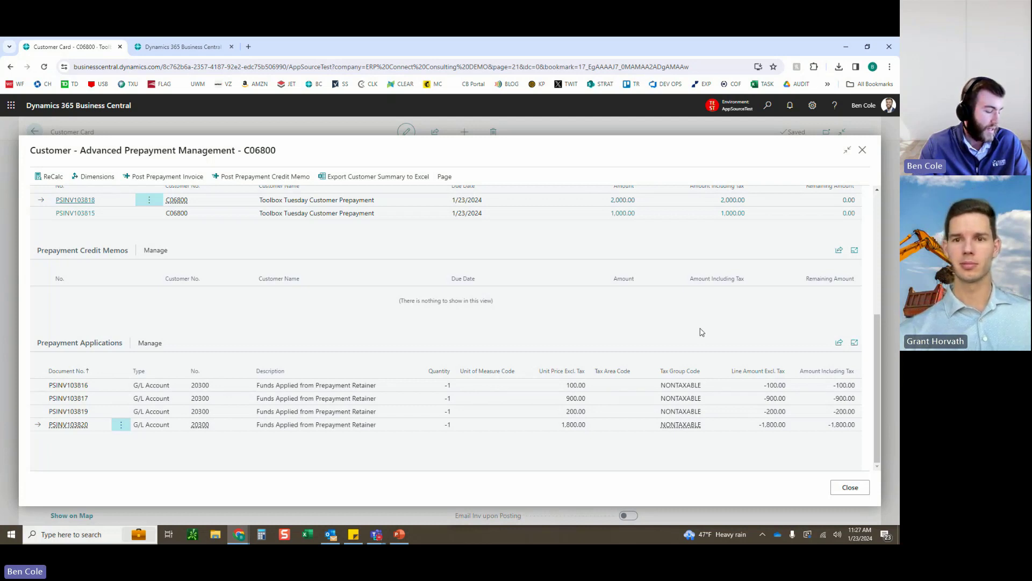
# Close Advanced Prepayment Management, return to Customers, and search for 'TBT'.
pyautogui.click(862, 151)
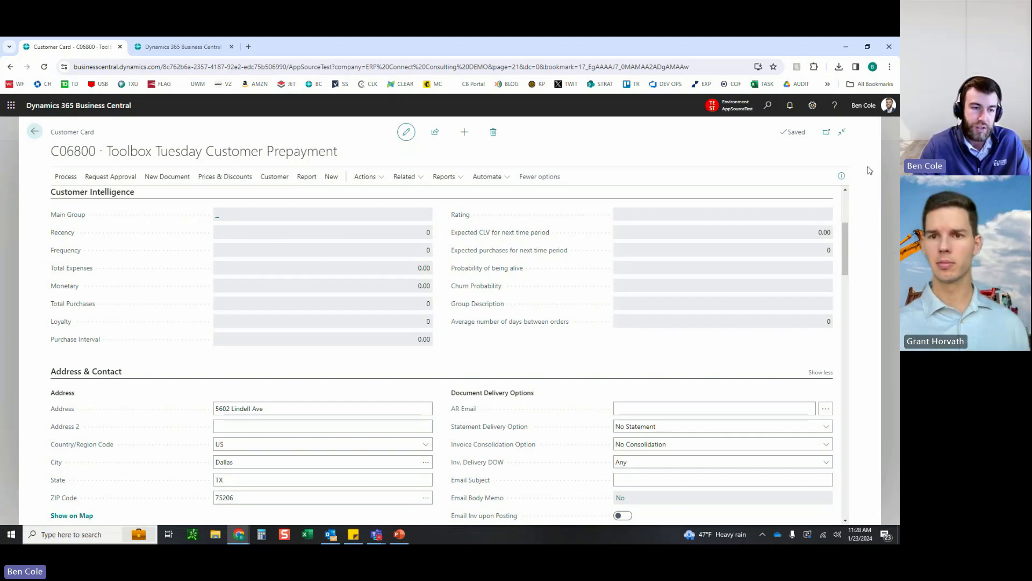
pyautogui.press('Escape')
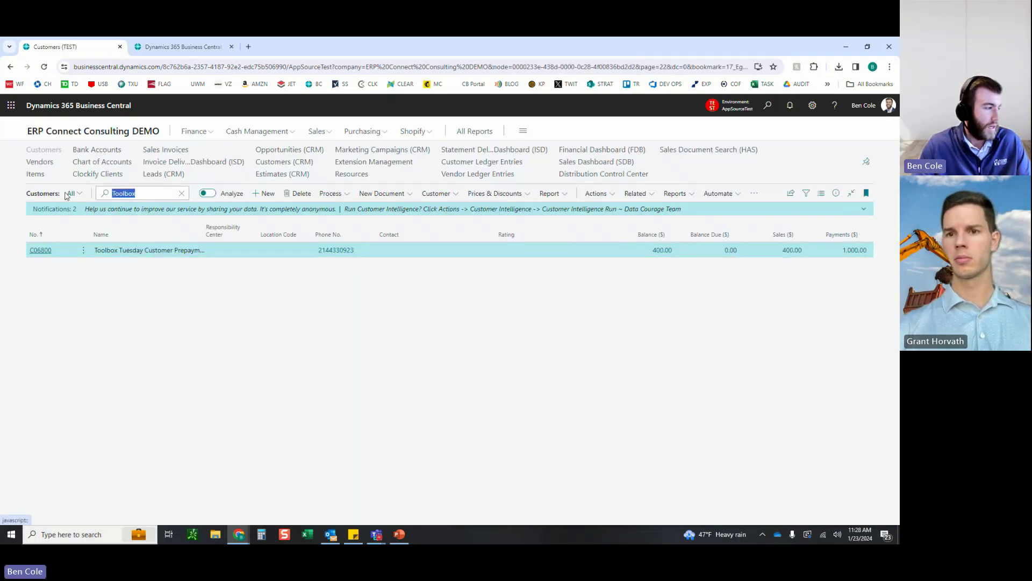
pyautogui.write('TBT')
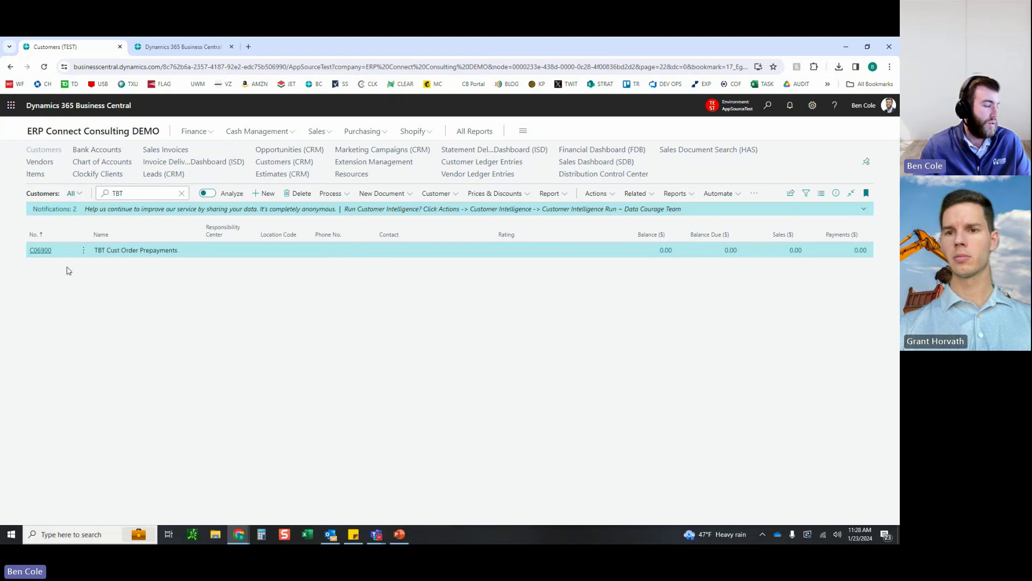
# Open customer card C06900 and scroll to Payments, where Prepayment Level (APM) shows Sales Order.
pyautogui.click(42, 252)
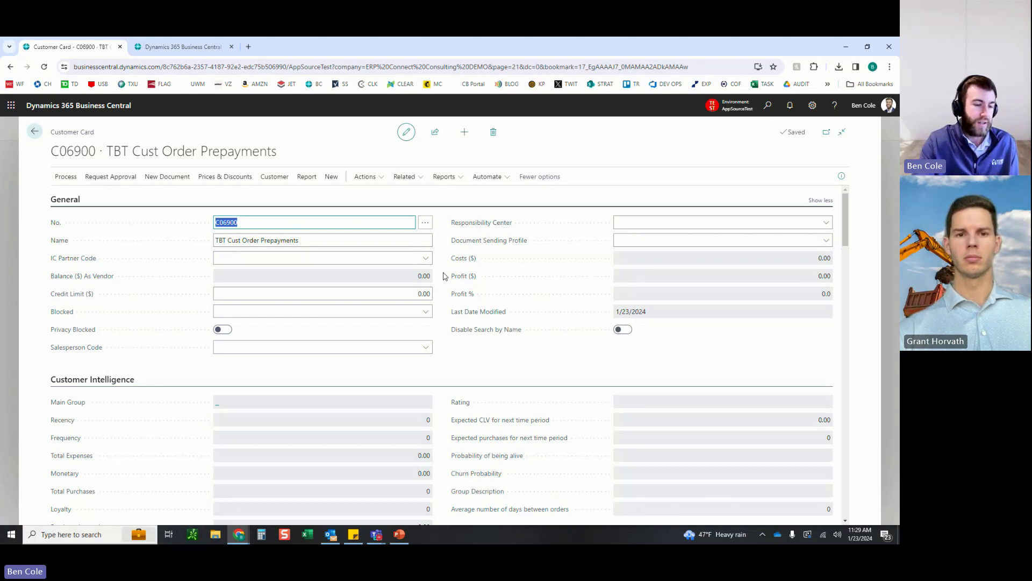
pyautogui.click(441, 342)
pyautogui.scroll(-10, 439, 349)
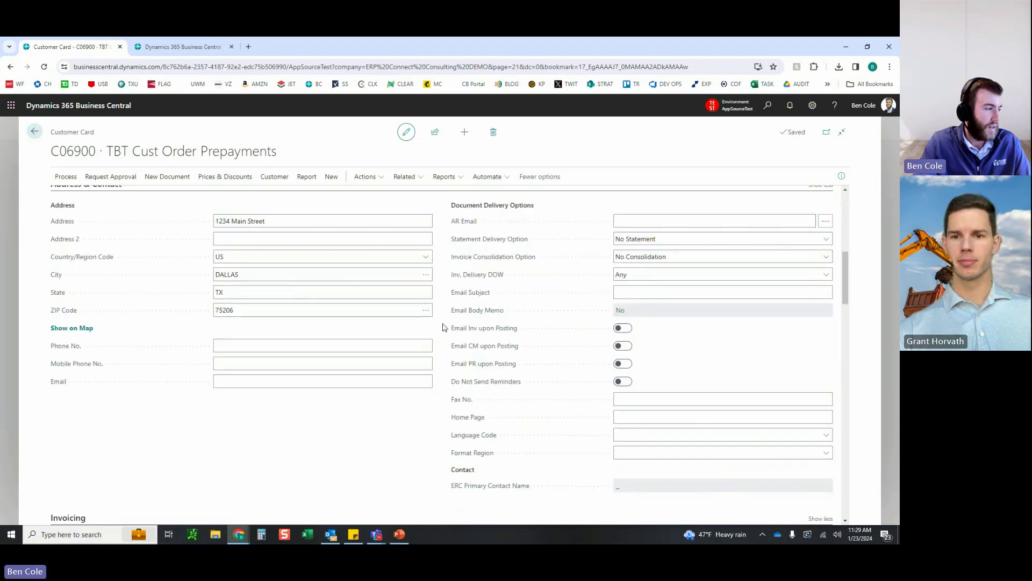
pyautogui.scroll(-8, 444, 329)
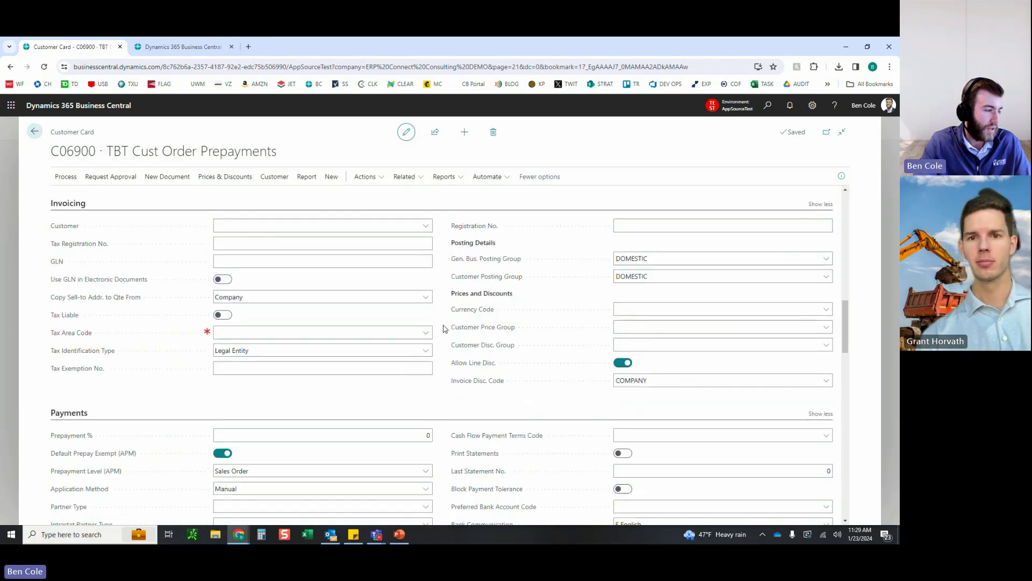
pyautogui.scroll(-2, 444, 331)
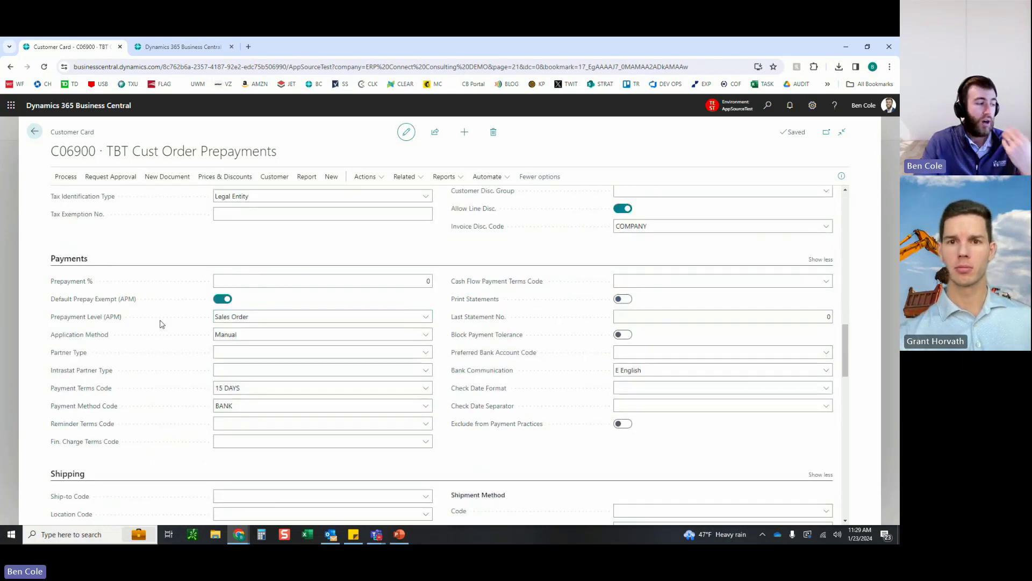
# Try customer-level Adv. Prepayment, dismiss the Prepayment Level restriction message, and go back to Customers.
pyautogui.click(66, 180)
pyautogui.click(159, 198)
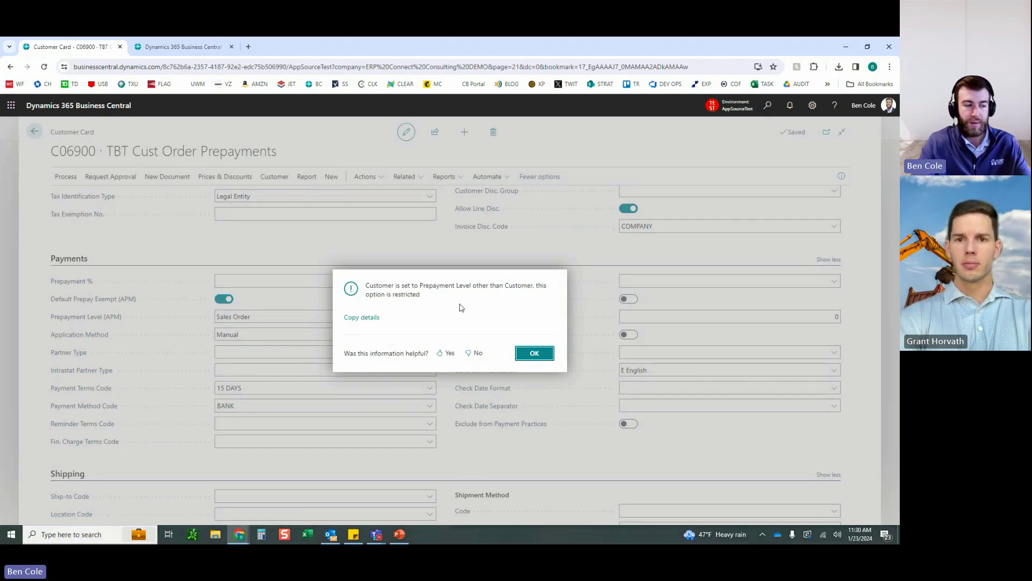
pyautogui.click(548, 356)
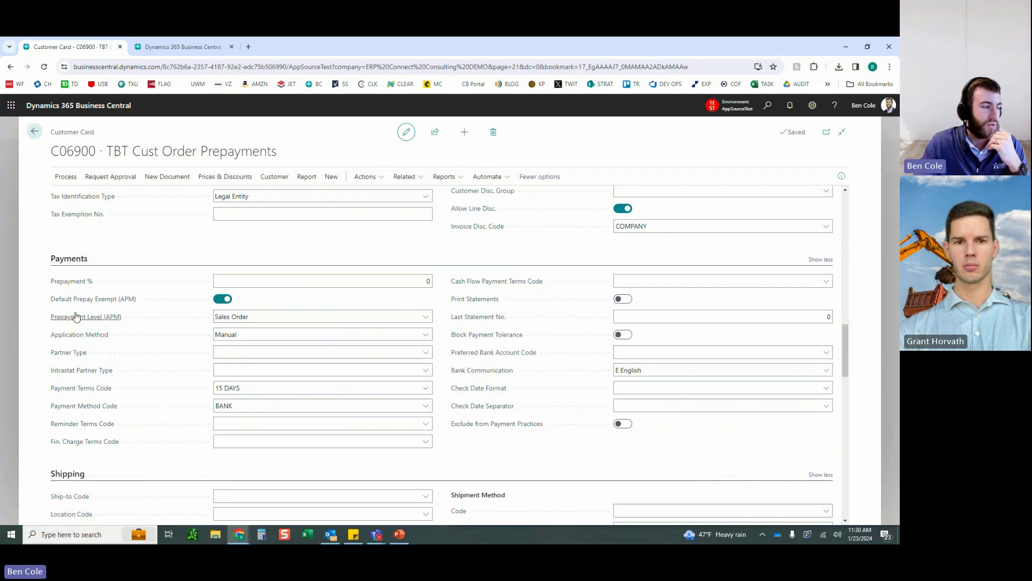
pyautogui.moveTo(144, 305)
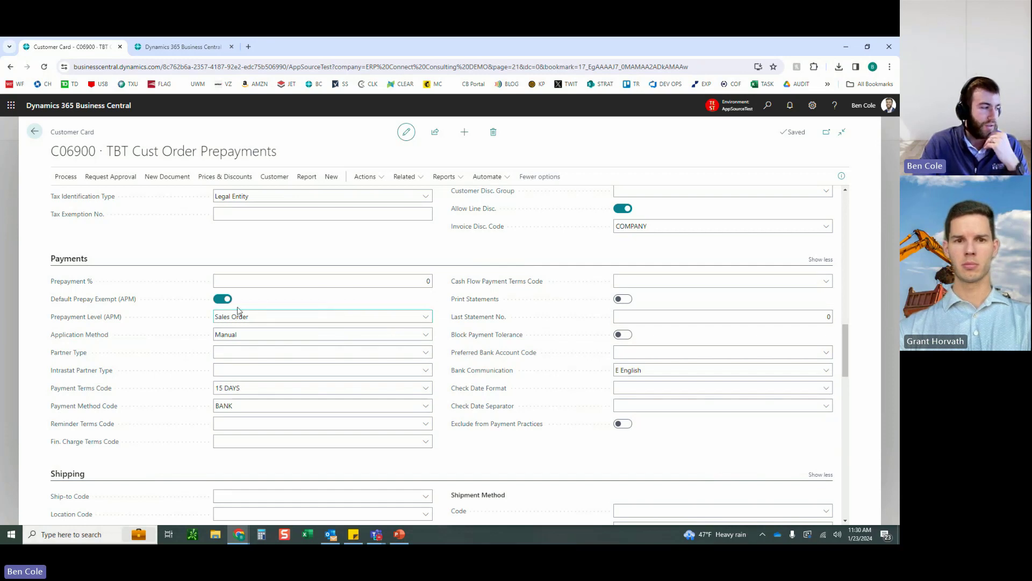
pyautogui.click(37, 136)
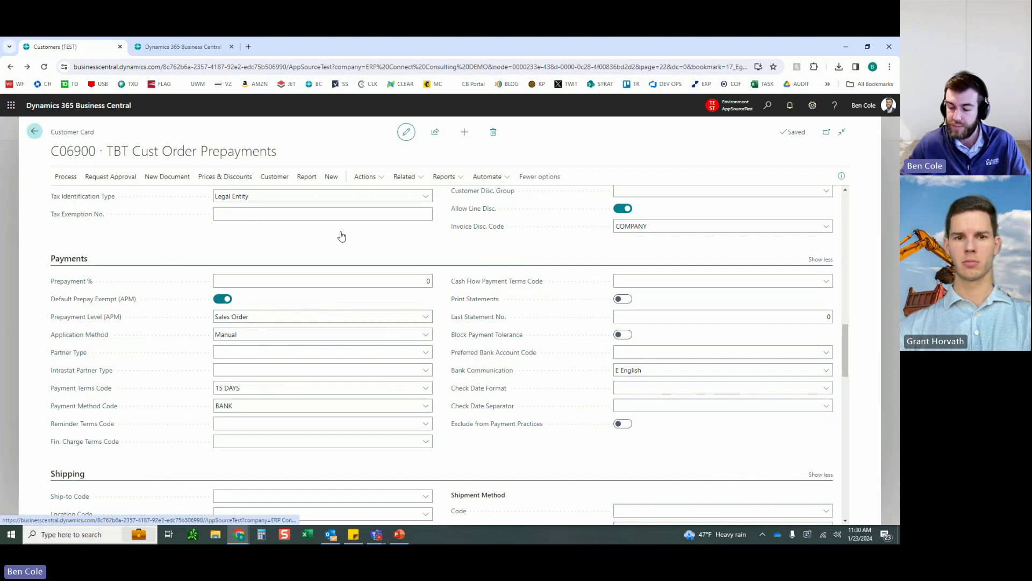
# Find the Sales Orders list via 'sales order' search and start a new order.
pyautogui.click(774, 109)
pyautogui.write('sales order')
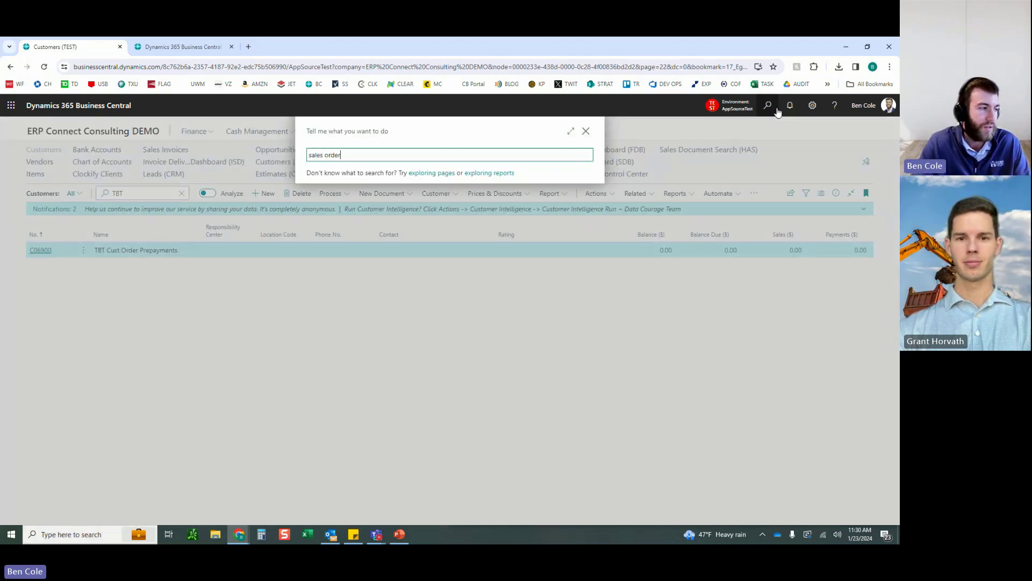
pyautogui.press('Down')
pyautogui.press('Down')
pyautogui.press('Down')
pyautogui.press('Down')
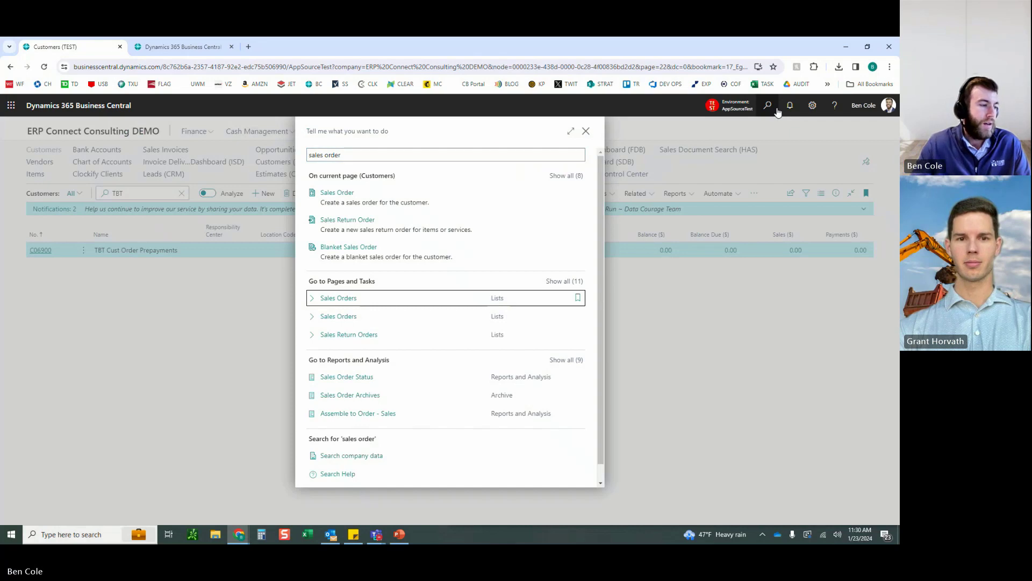
pyautogui.press('Return')
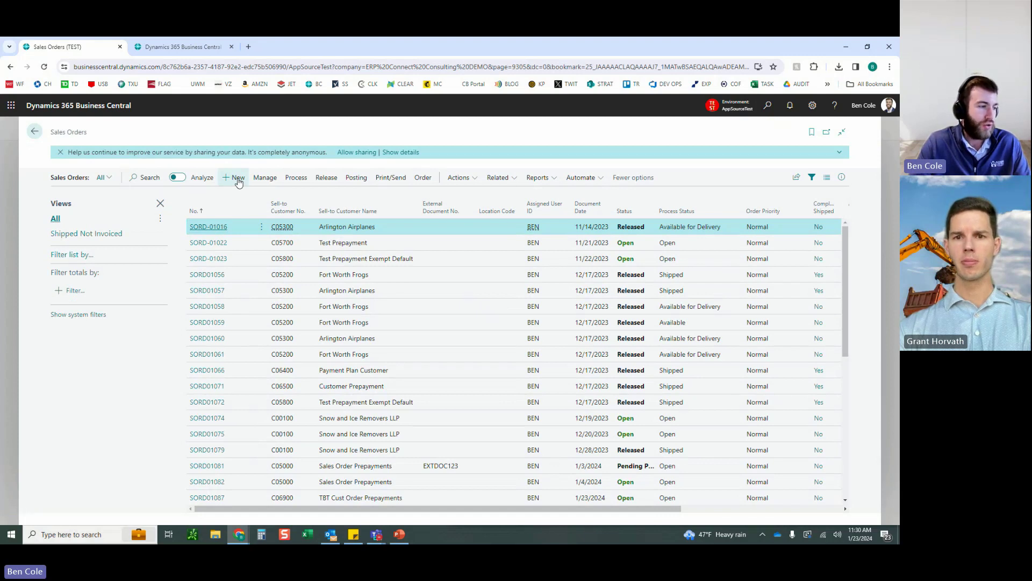
pyautogui.click(238, 178)
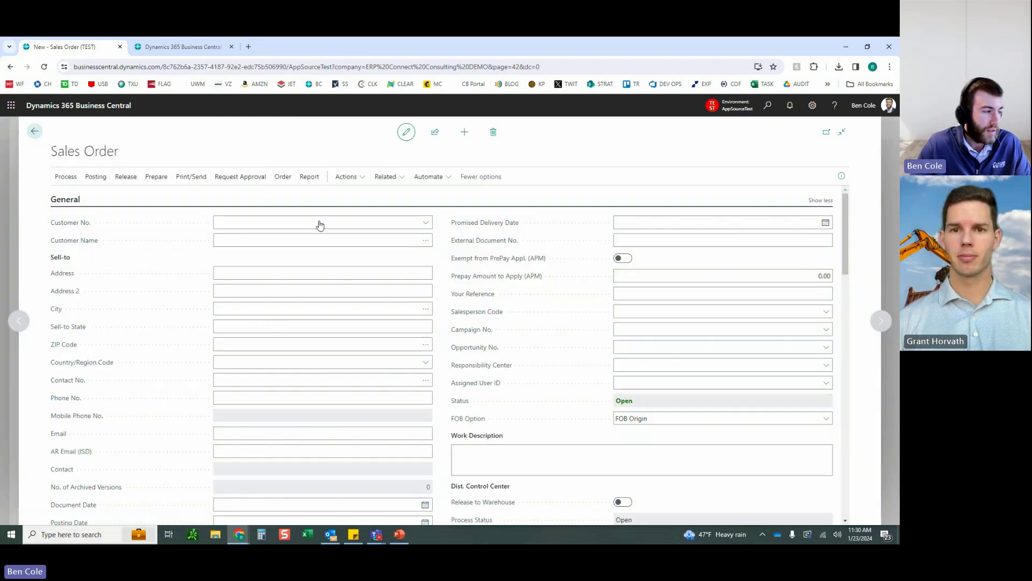
# Set the order's customer to TBT and switch off Exempt from PrePay Appl. (APM).
pyautogui.click(324, 223)
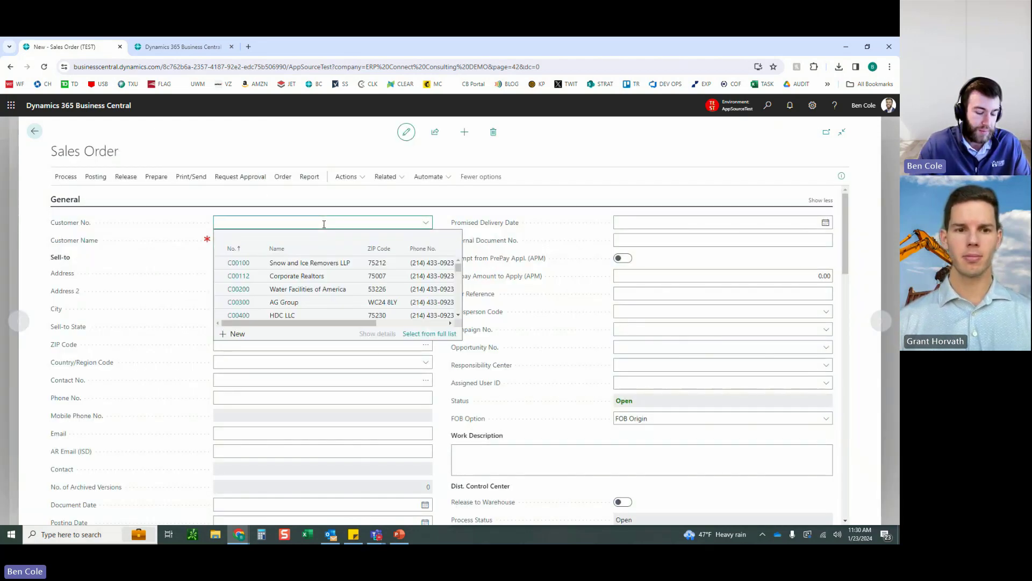
pyautogui.write('TBT')
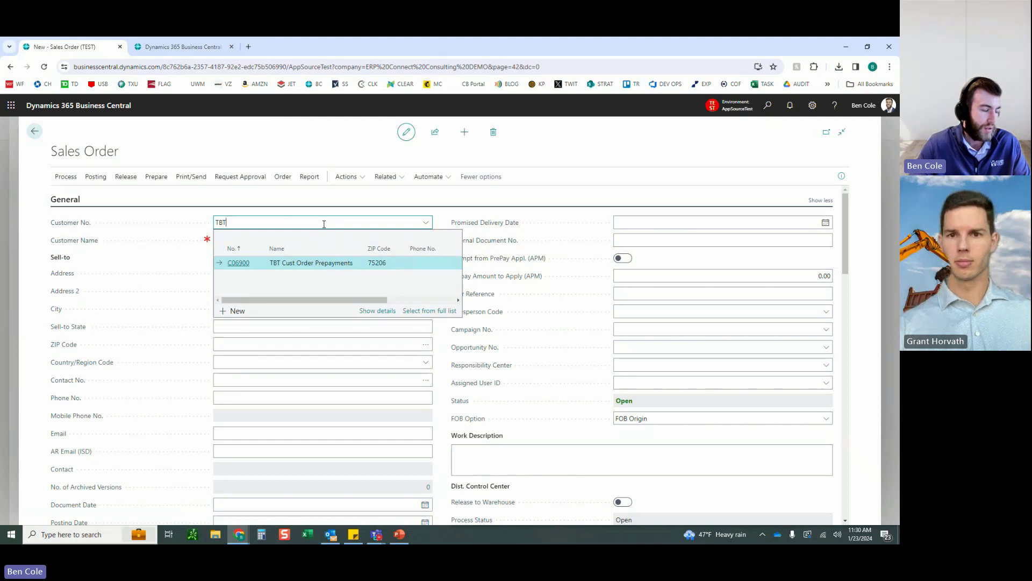
pyautogui.press('Return')
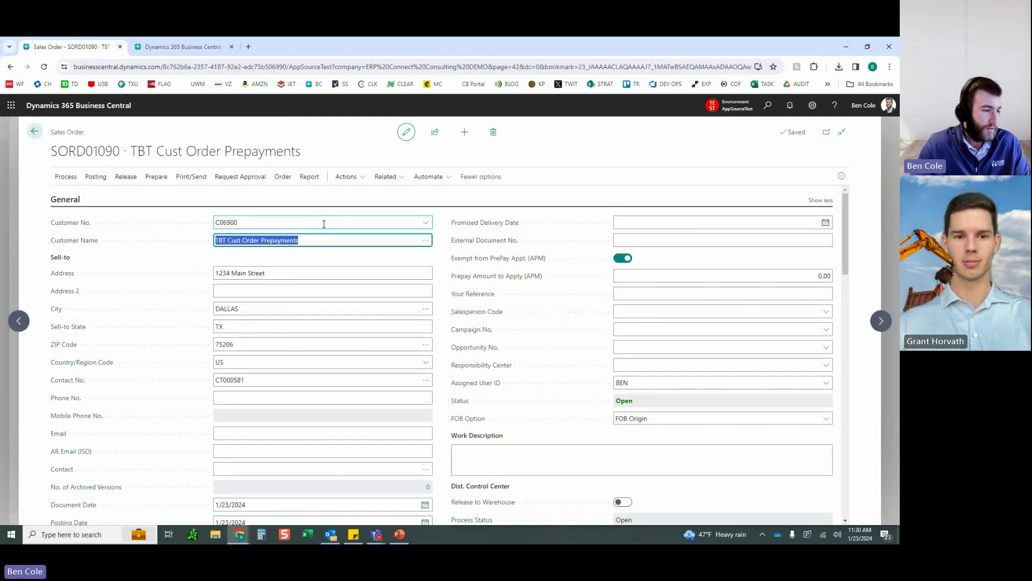
pyautogui.click(518, 262)
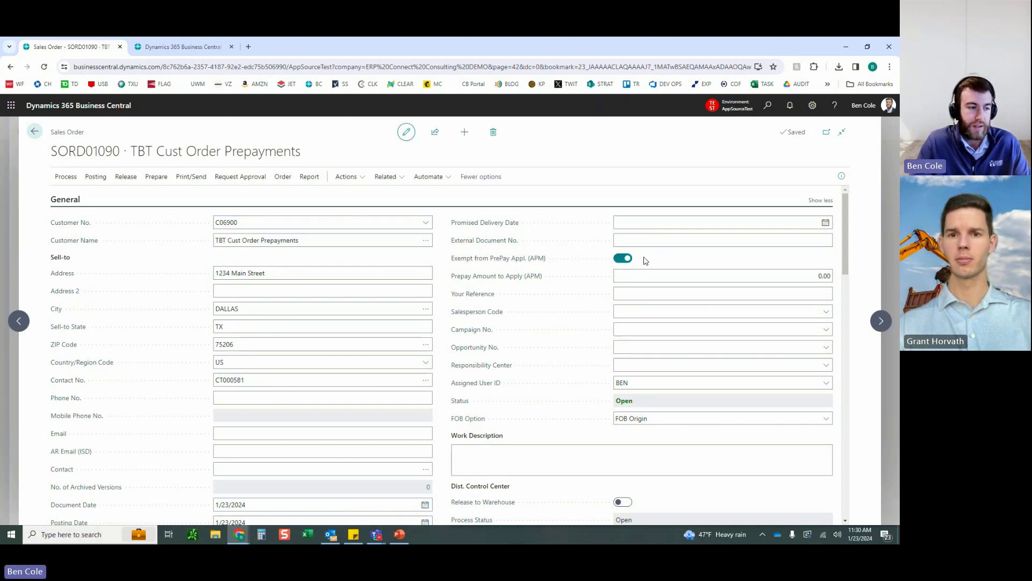
pyautogui.click(621, 260)
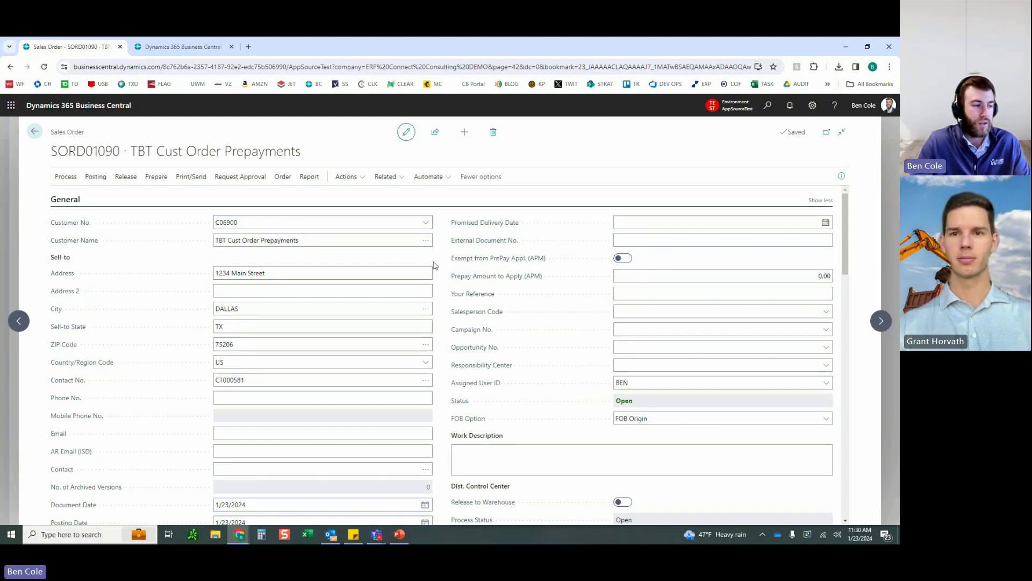
pyautogui.scroll(-3, 438, 262)
pyautogui.scroll(-2, 438, 262)
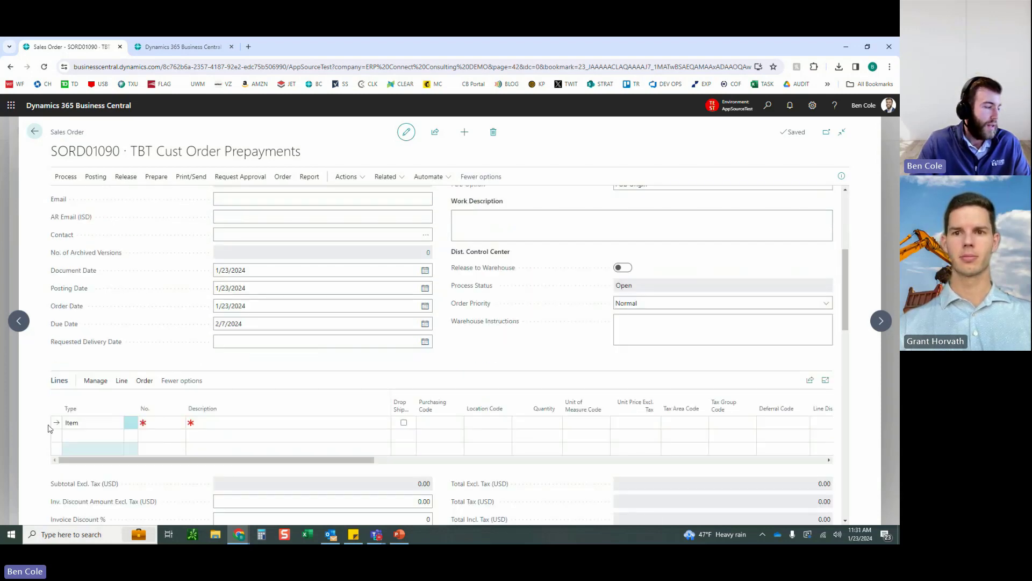
# Enter item 1021 on the first order line, replacing the initially entered 1017.
pyautogui.click(161, 423)
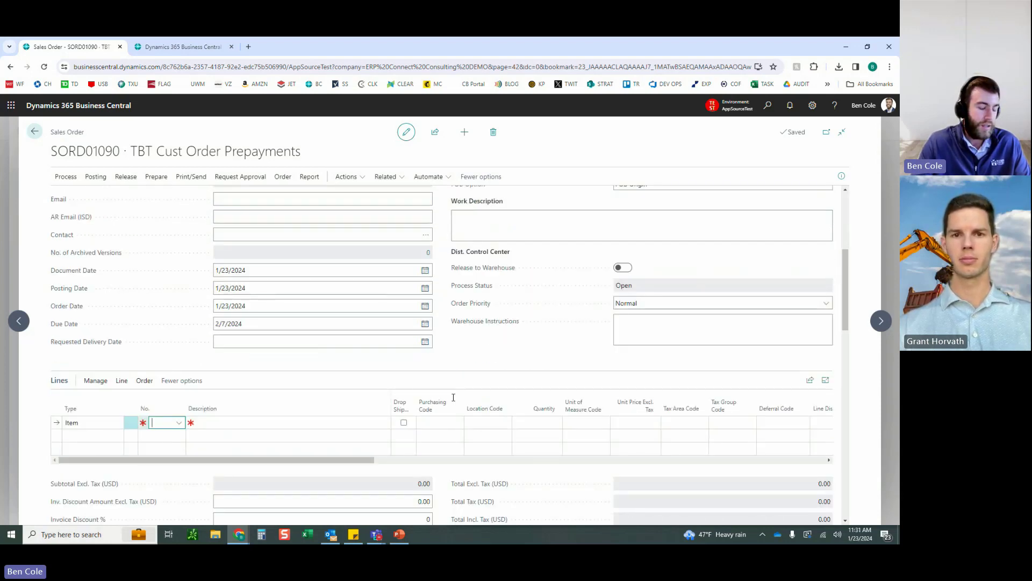
pyautogui.write('1017')
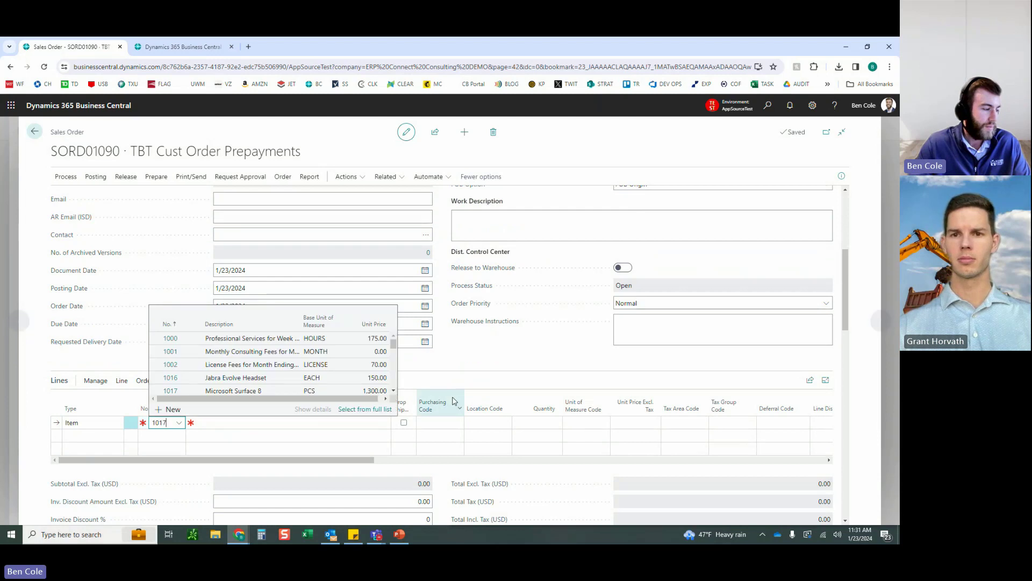
pyautogui.press('Tab')
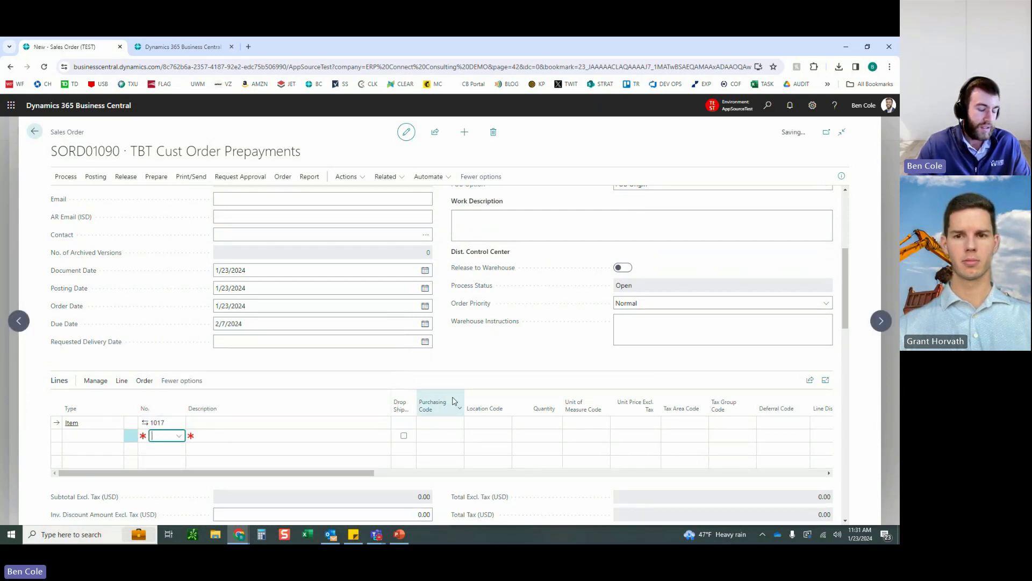
pyautogui.hotkey('shift', 'Tab')
pyautogui.write('1021')
pyautogui.press('Tab')
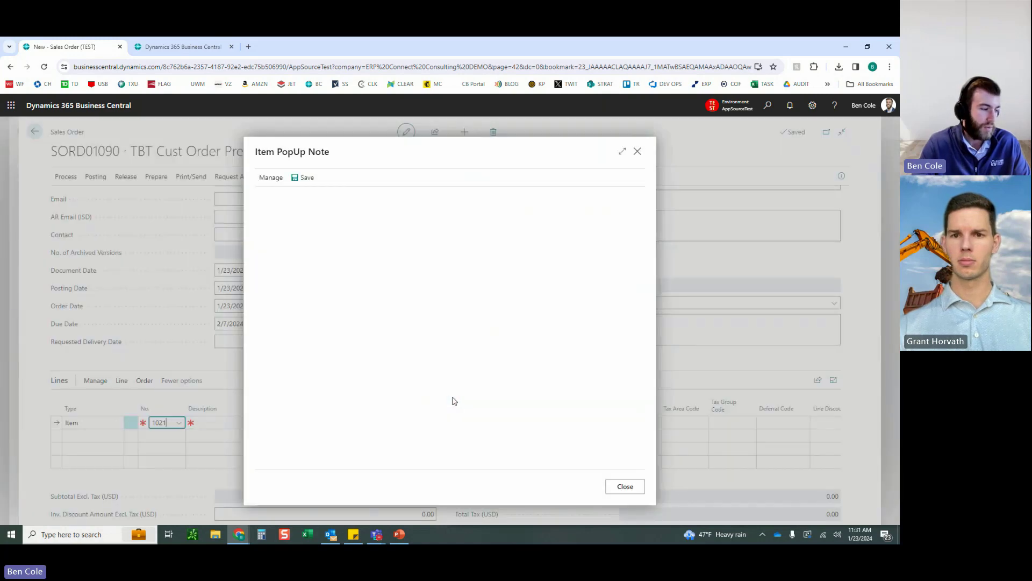
pyautogui.click(638, 152)
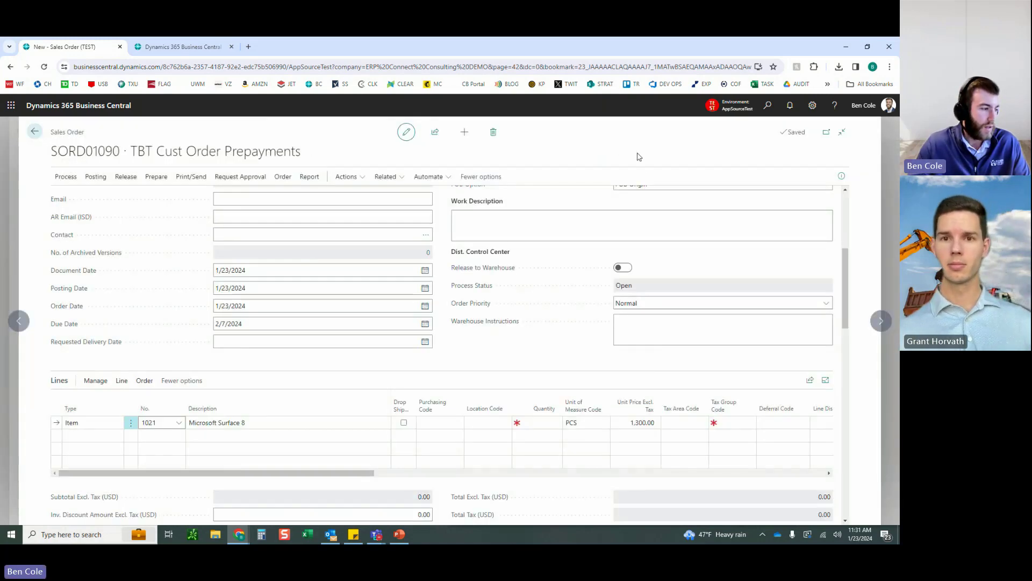
# Add a second item line, correcting the item number as it is entered.
pyautogui.click(160, 437)
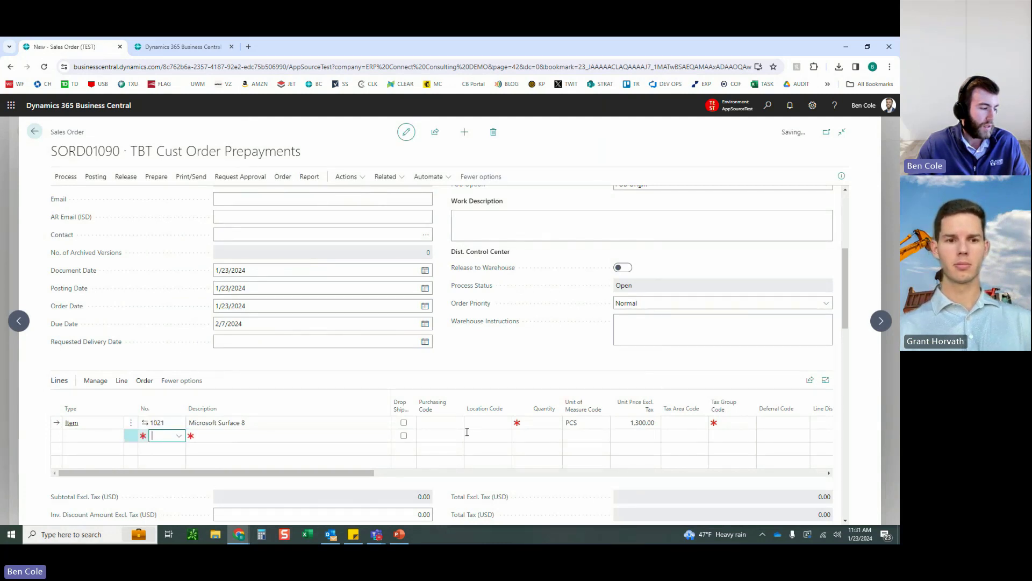
pyautogui.write('1021')
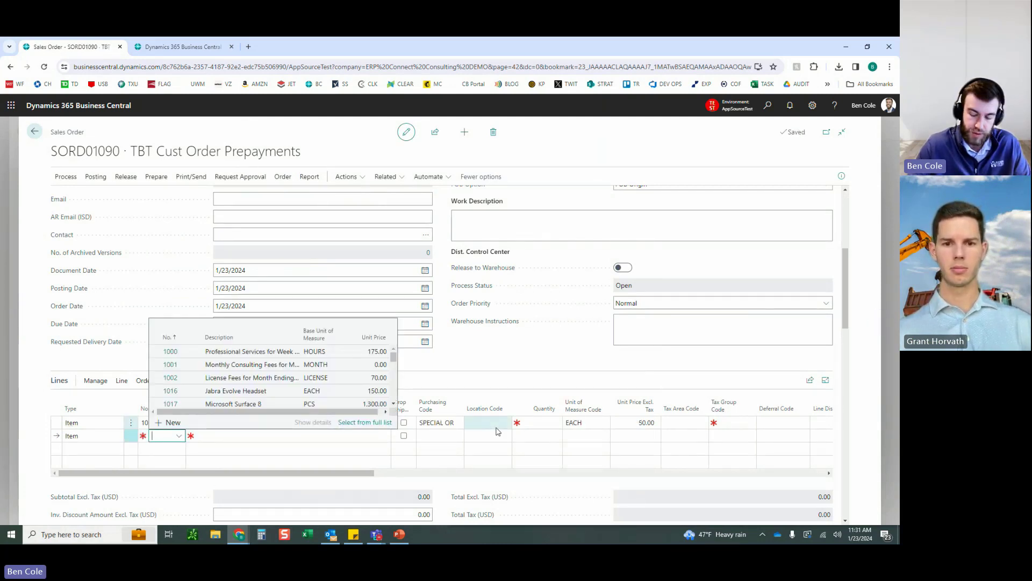
pyautogui.press('BackSpace')
pyautogui.press('BackSpace')
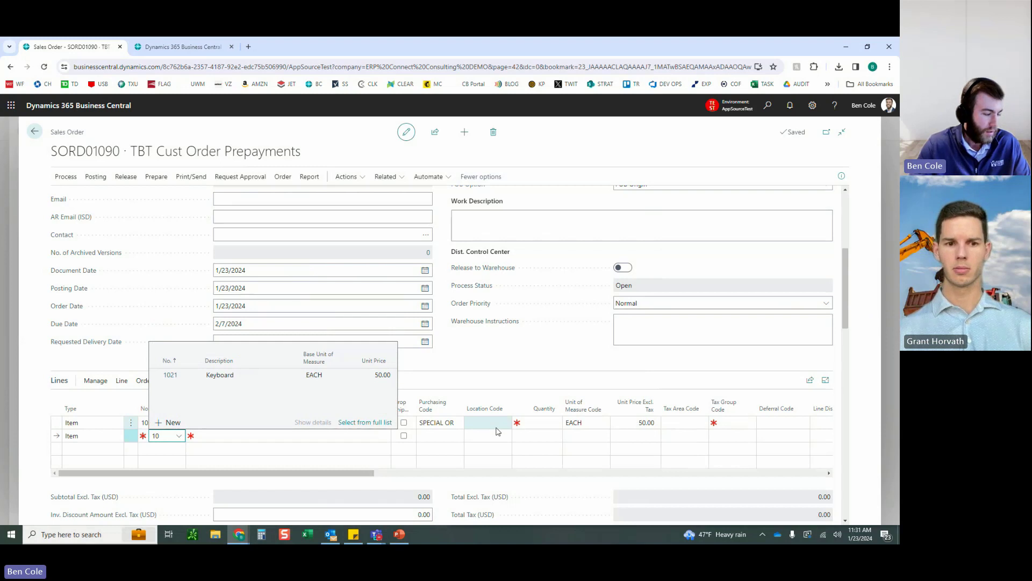
pyautogui.write('17')
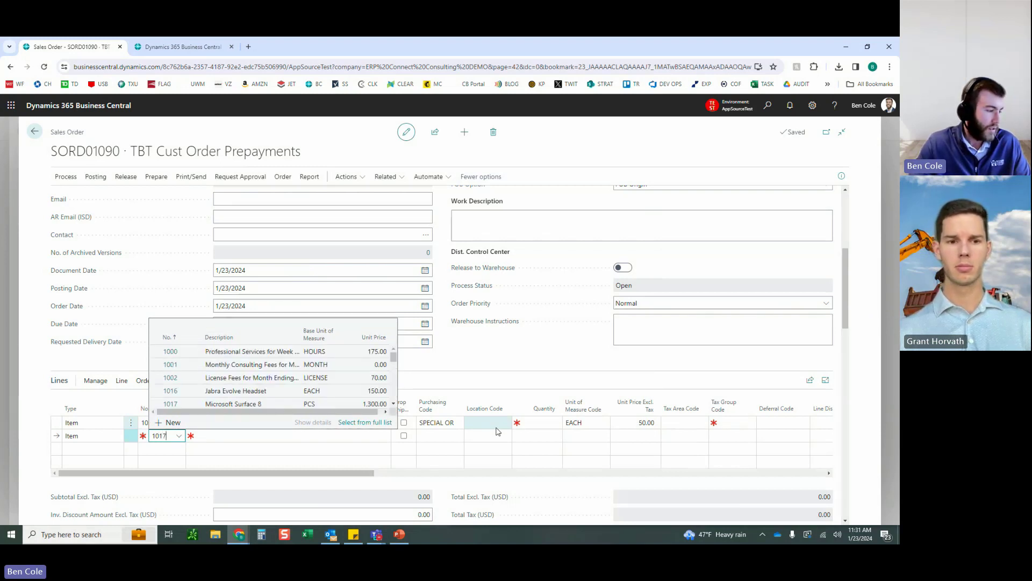
pyautogui.press('Tab')
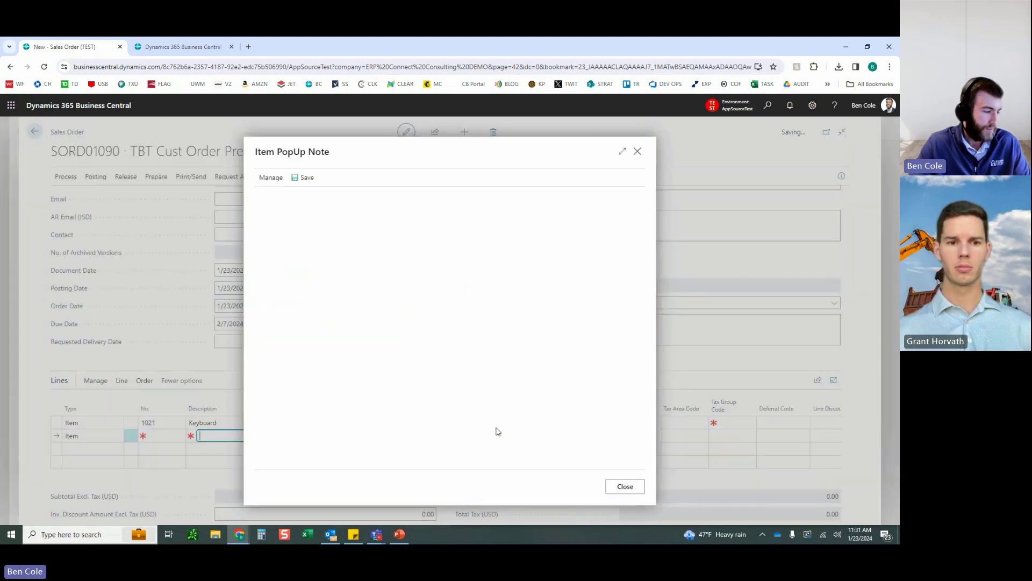
pyautogui.press('Escape')
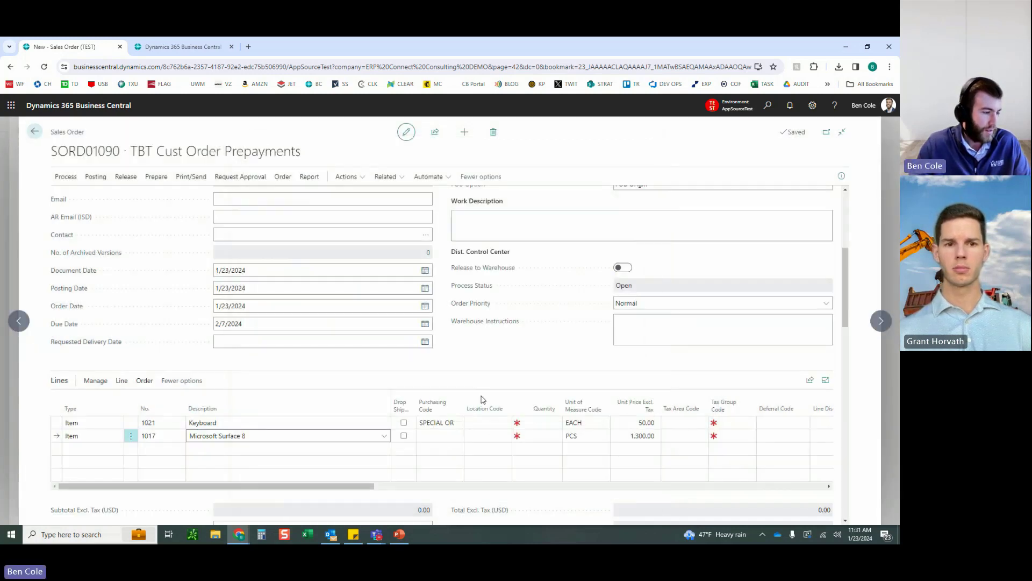
# Clear the Keyboard line's SPECIAL OR purchasing code and set its location to DALLAS.
pyautogui.click(438, 427)
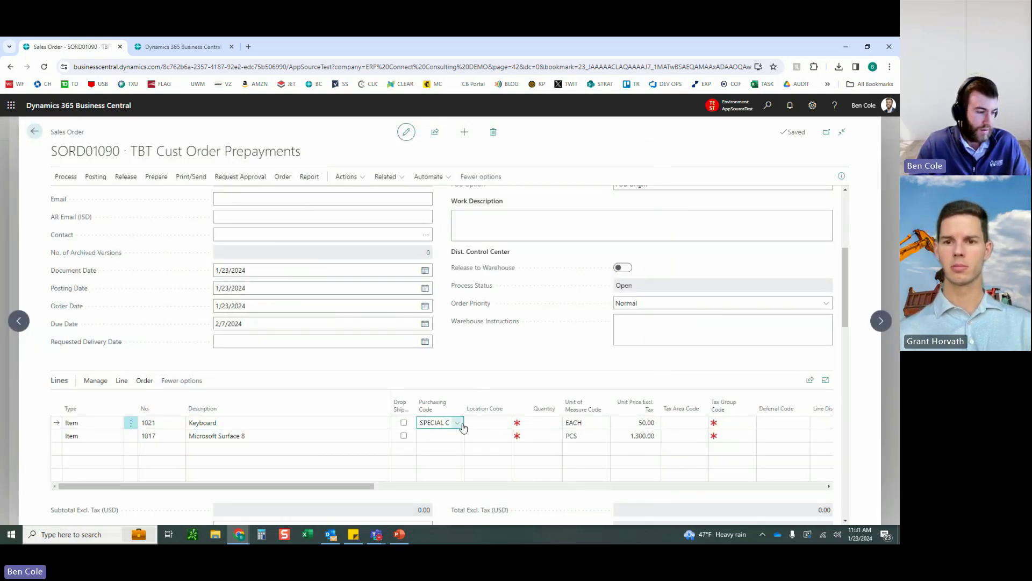
pyautogui.click(463, 422)
pyautogui.click(437, 422)
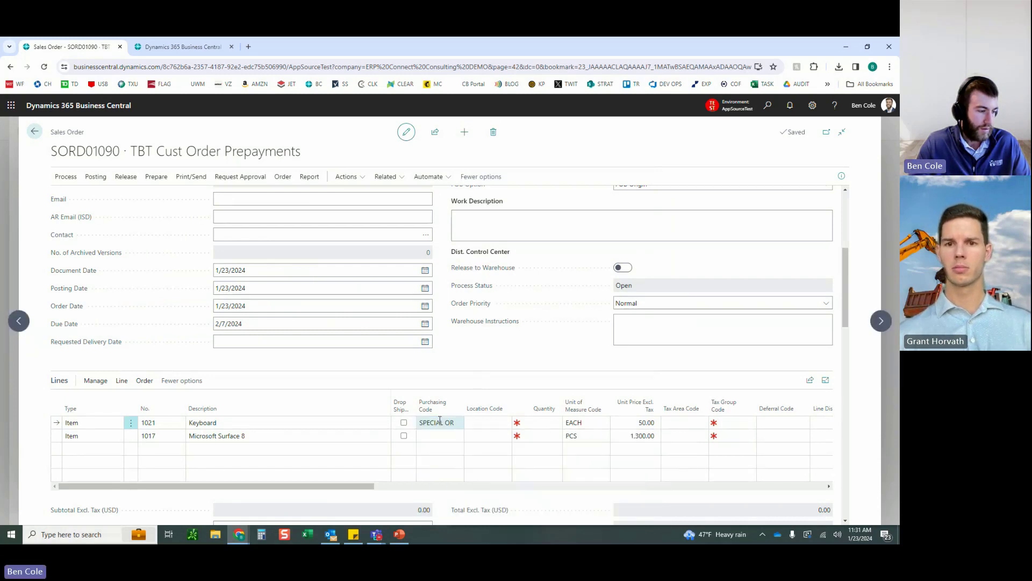
pyautogui.press('BackSpace')
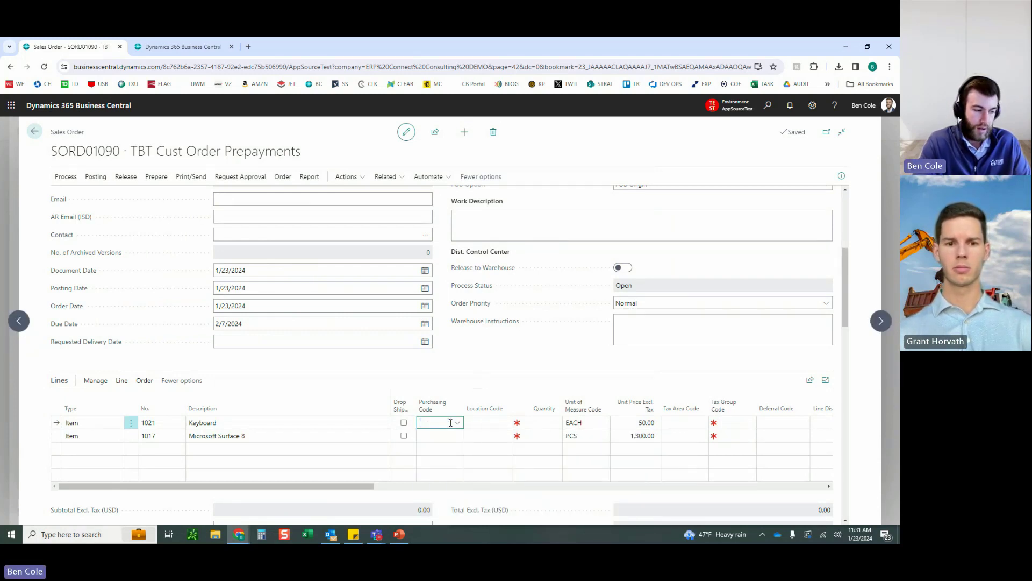
pyautogui.press('Tab')
pyautogui.write('DAL')
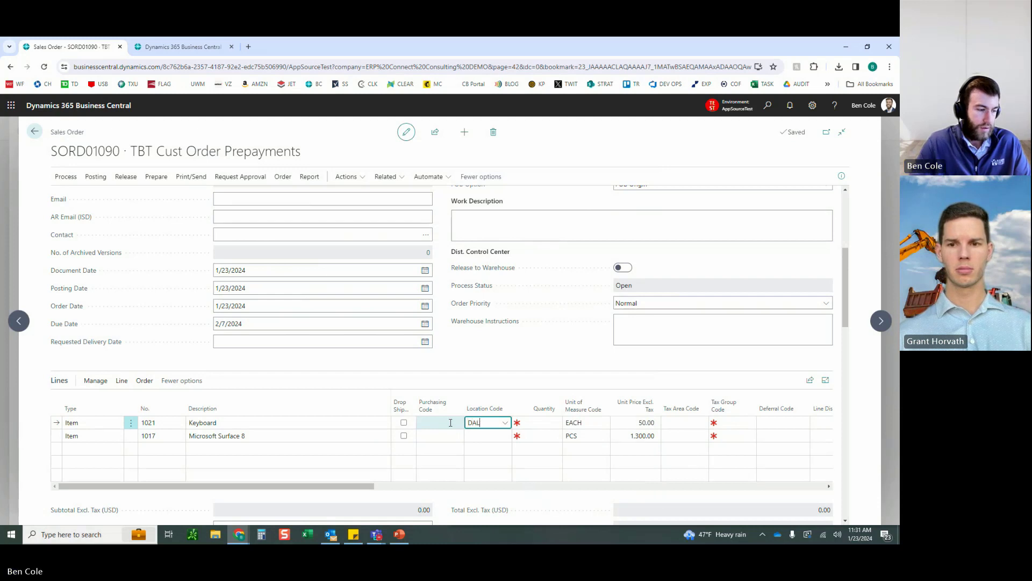
pyautogui.write('LASD')
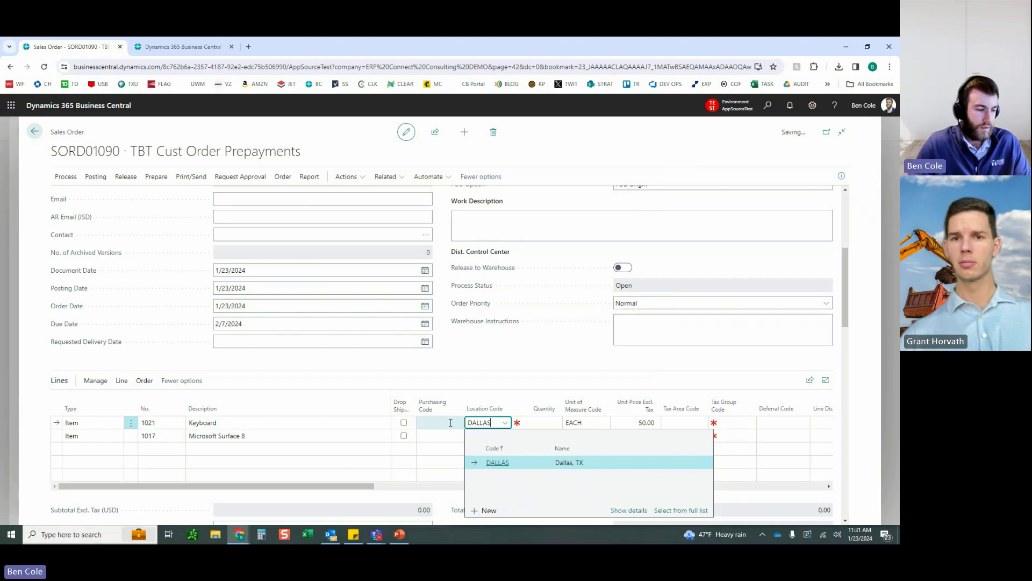
pyautogui.press('Tab')
pyautogui.press('Tab')
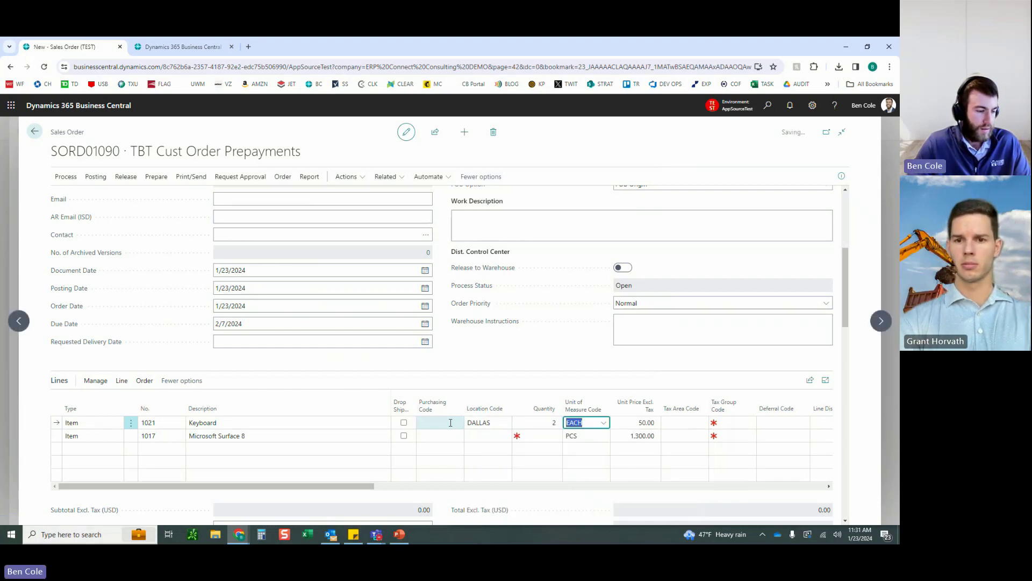
# Set the Microsoft Surface 8 line's location to DALLAS and quantity to 1.
pyautogui.press('Return')
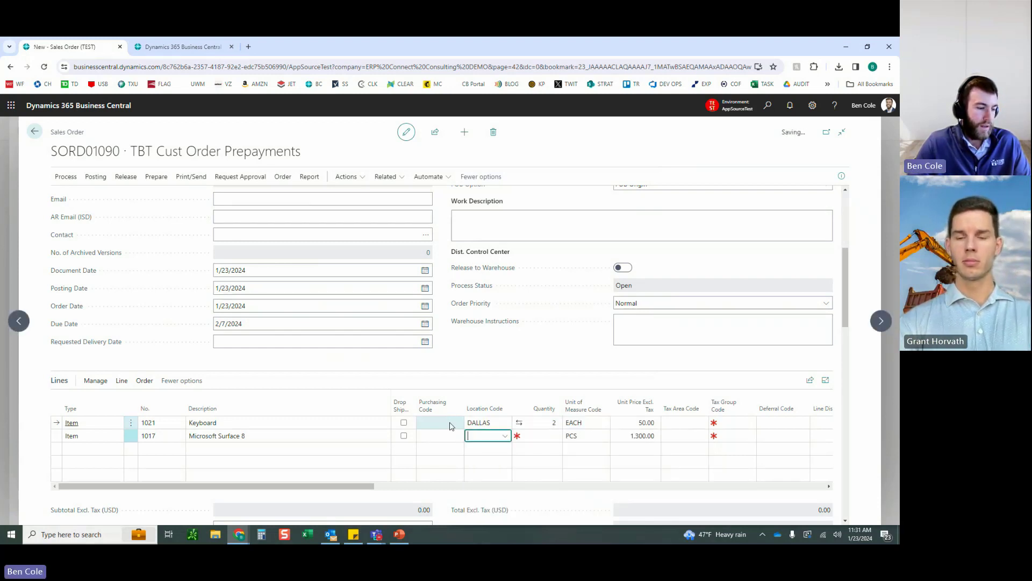
pyautogui.write('DALLAS')
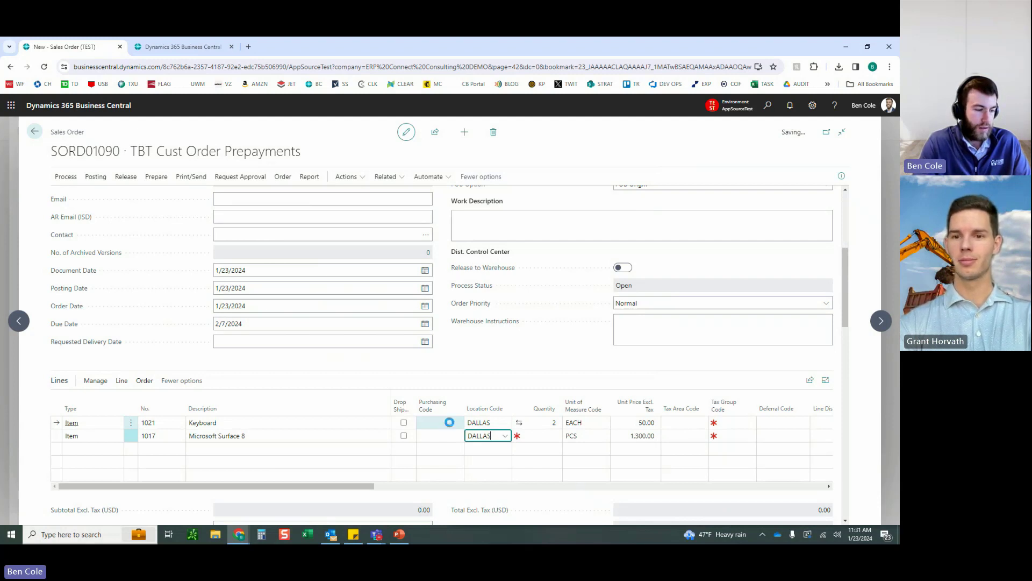
pyautogui.press('Tab')
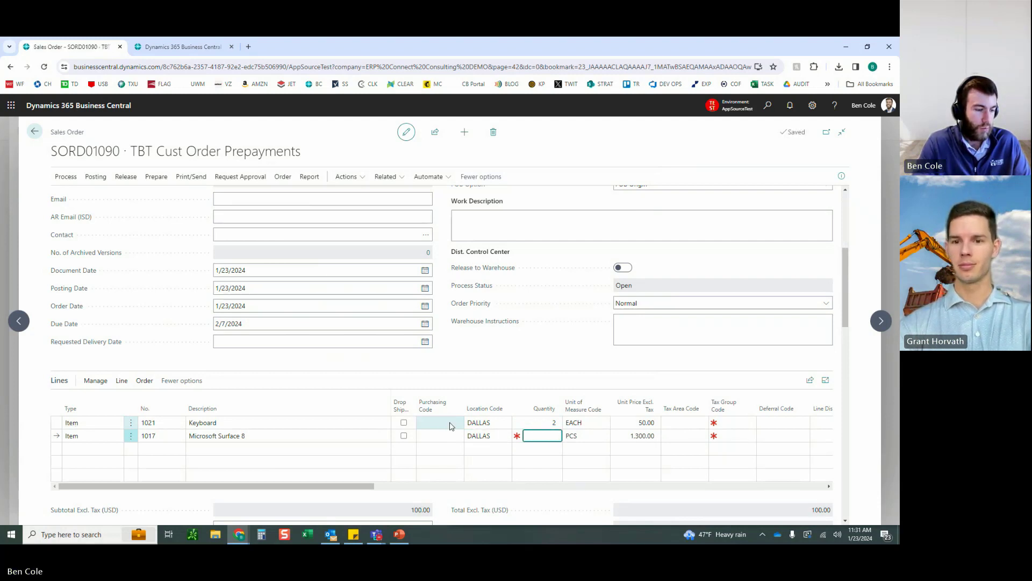
pyautogui.write('1')
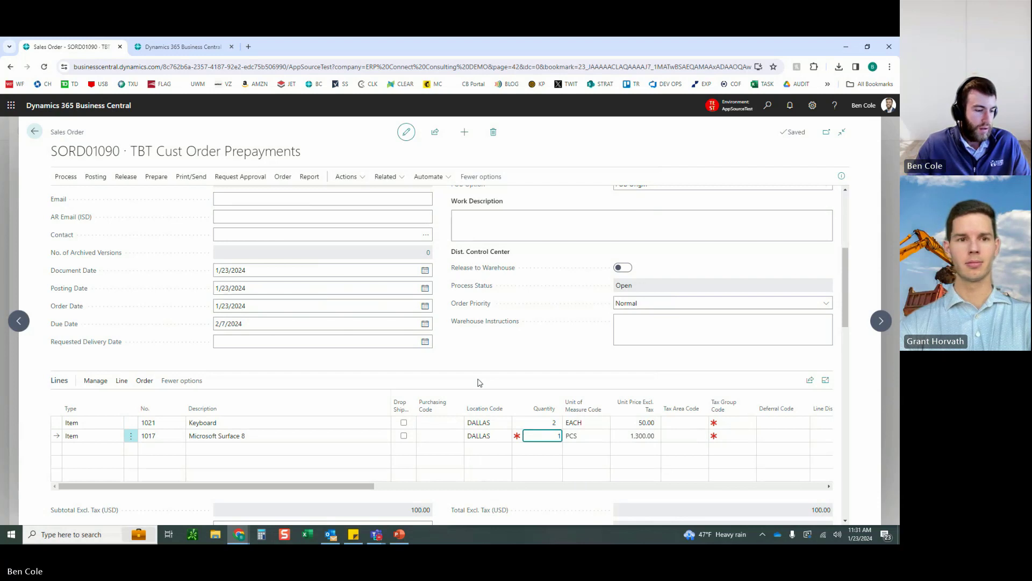
pyautogui.click(514, 371)
pyautogui.scroll(-1, 514, 376)
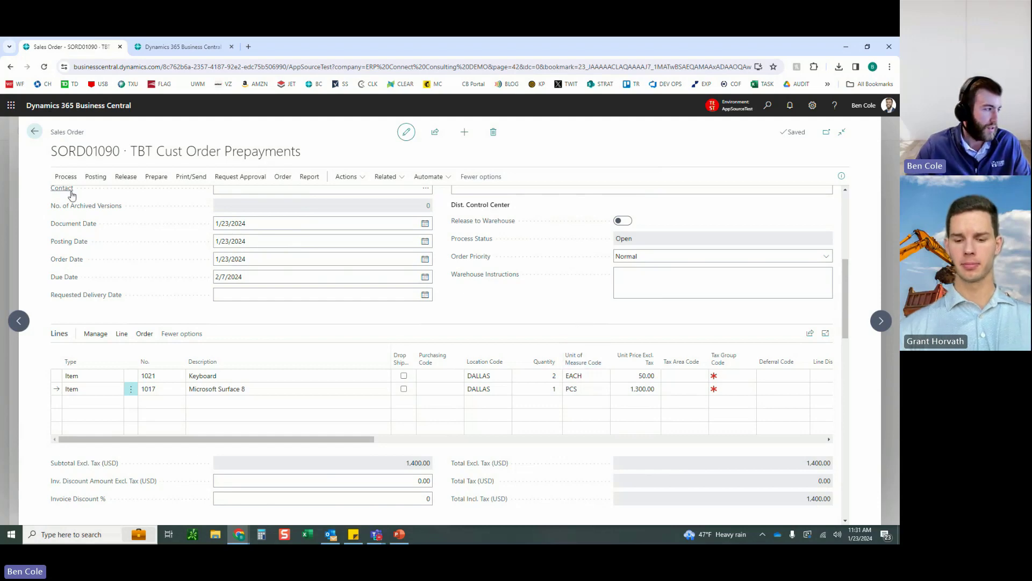
pyautogui.scroll(4, 525, 366)
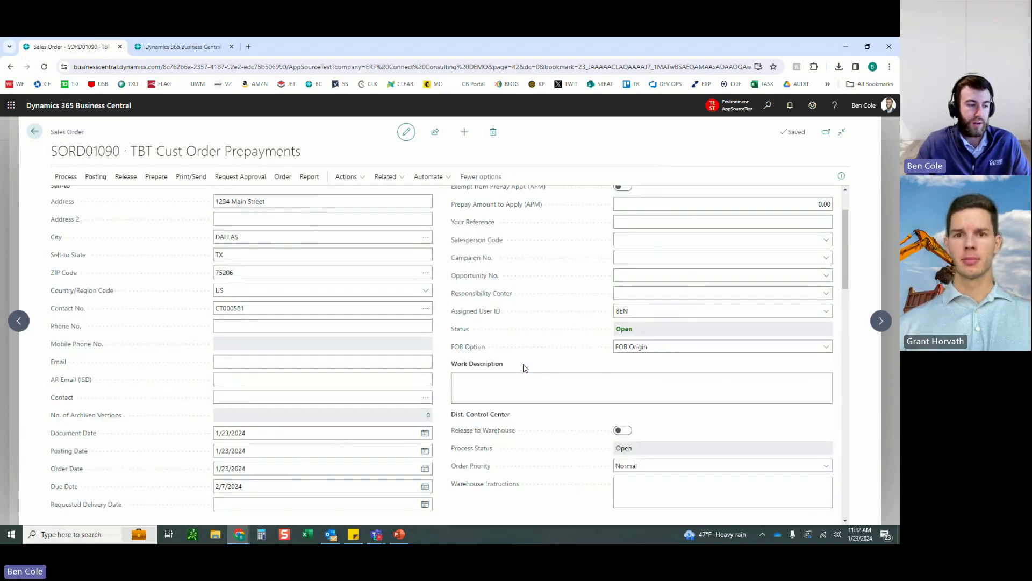
pyautogui.scroll(-3, 524, 368)
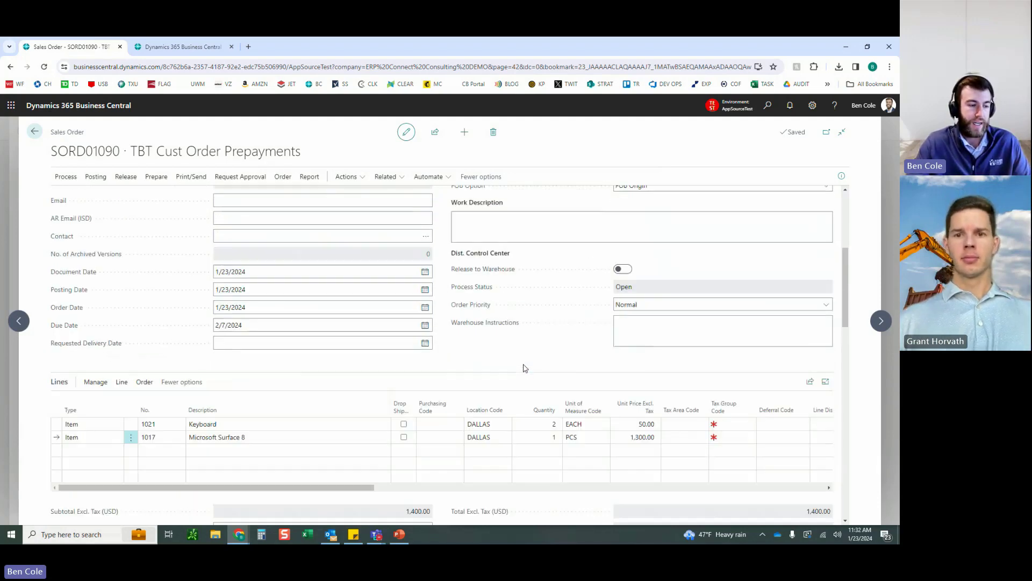
# Open Adv. Prepayment for the order and try prepayment percents of 100, 50 and 31.
pyautogui.click(70, 180)
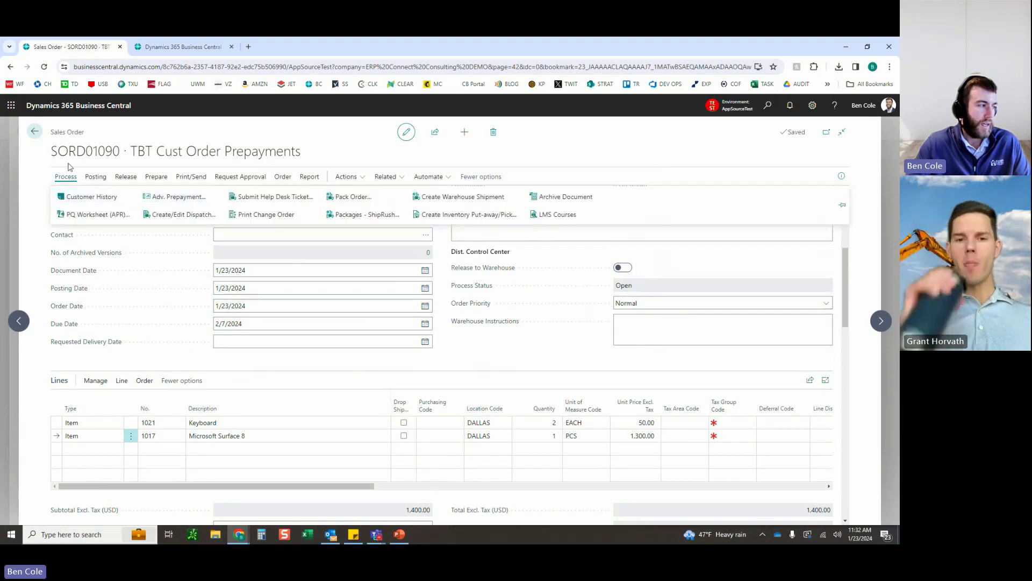
pyautogui.click(192, 199)
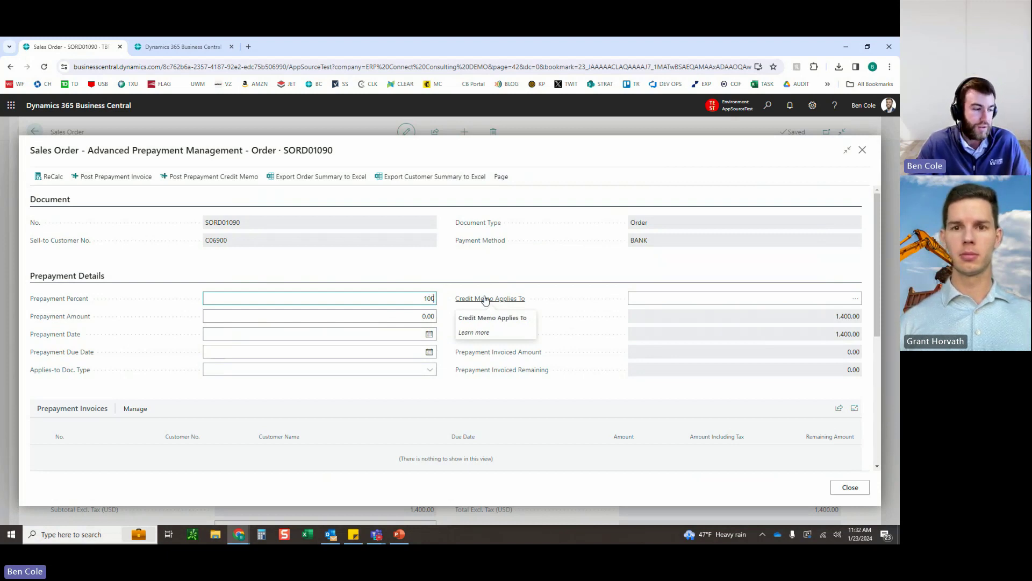
pyautogui.press('Tab')
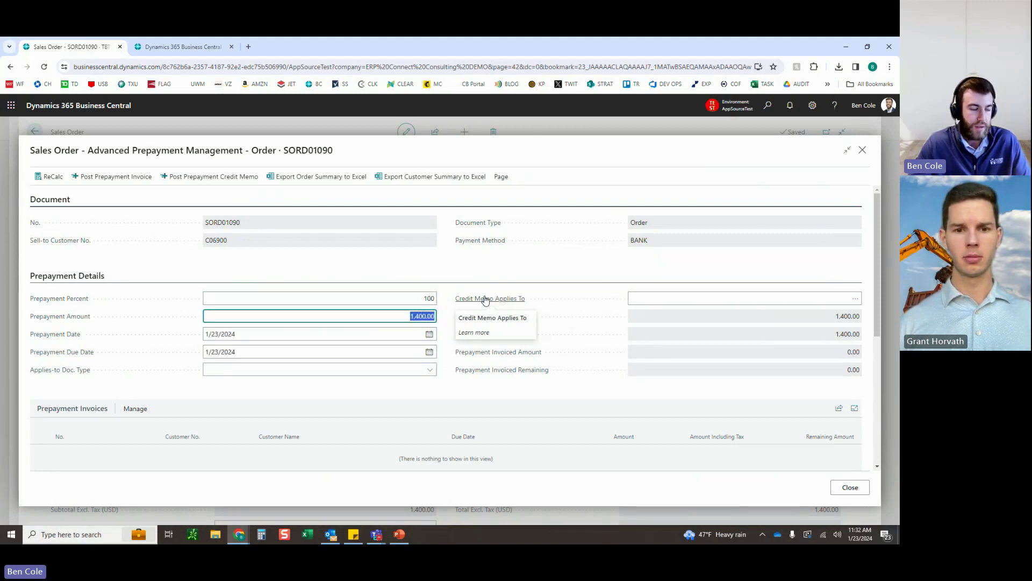
pyautogui.hotkey('shift', 'Tab')
pyautogui.write('50')
pyautogui.press('Tab')
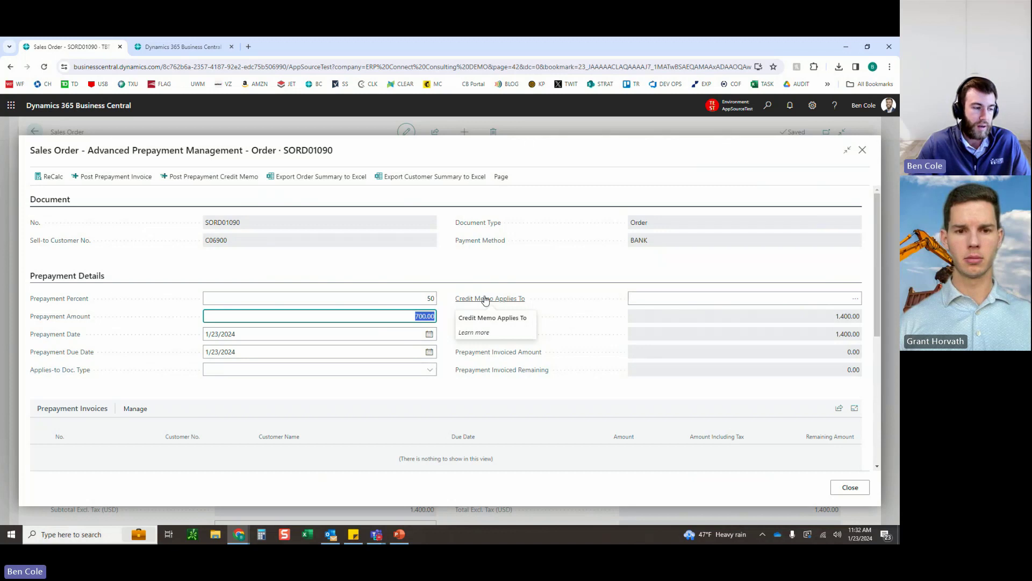
pyautogui.hotkey('shift', 'Tab')
pyautogui.write('3')
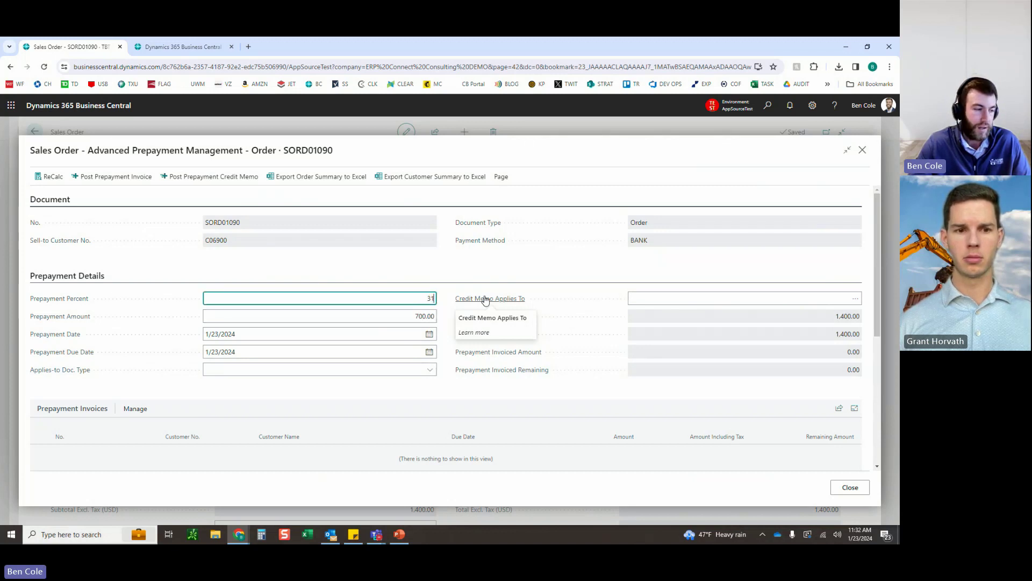
pyautogui.write('1')
pyautogui.press('Tab')
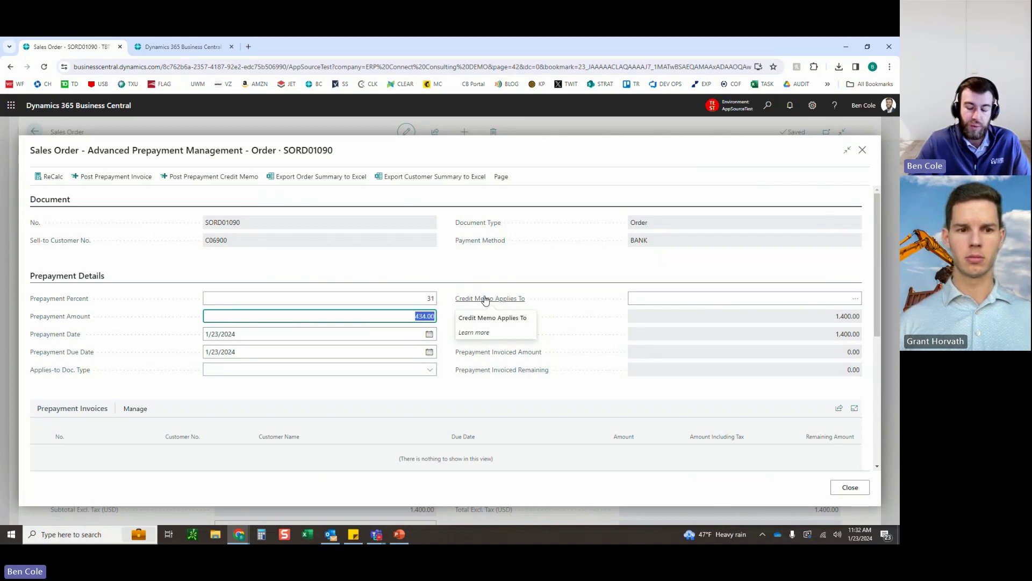
# Set Prepayment Percent to 0 and Prepayment Amount to 2,000.00.
pyautogui.hotkey('shift', 'Tab')
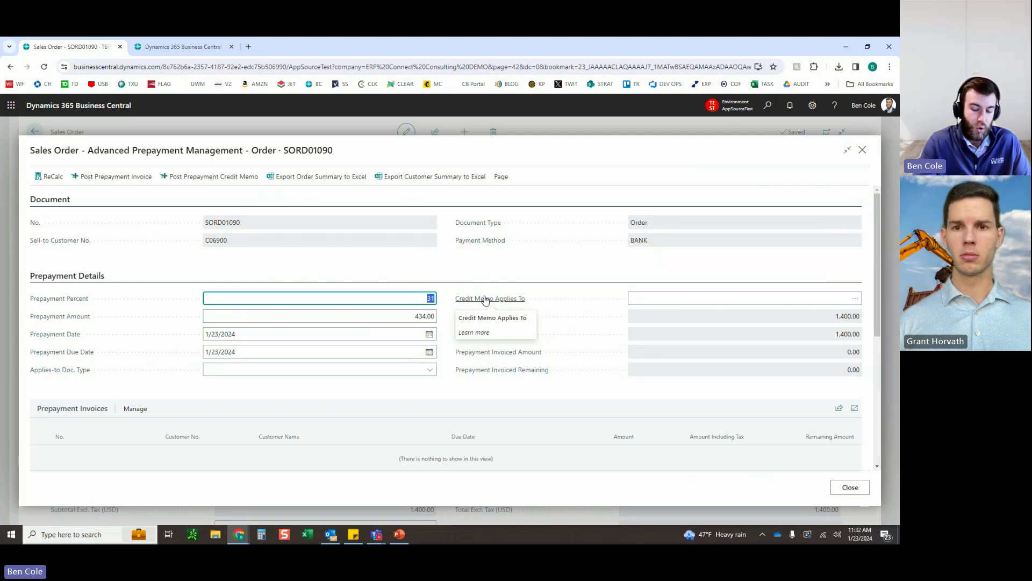
pyautogui.write('0')
pyautogui.press('Tab')
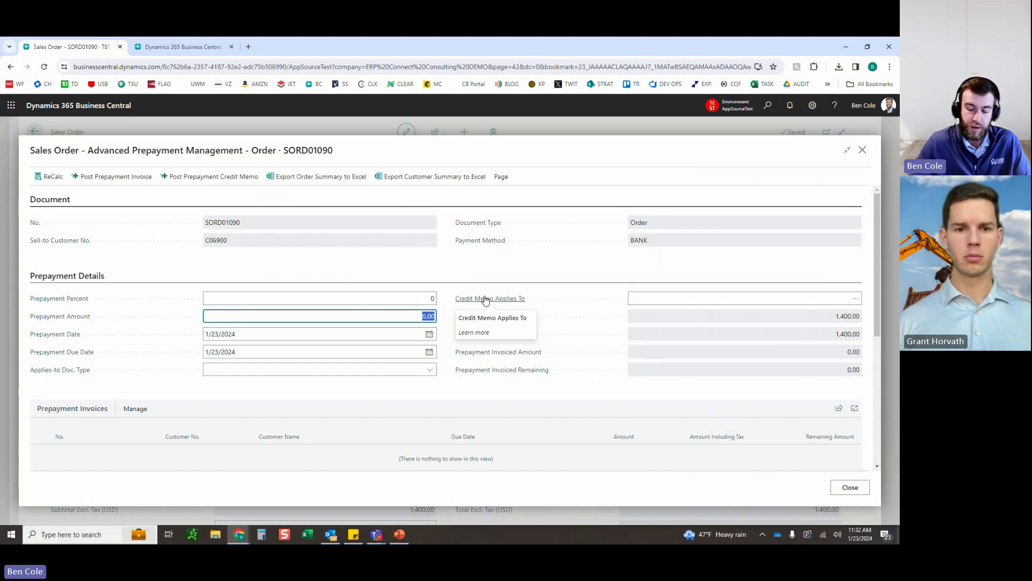
pyautogui.write('2000')
pyautogui.press('Tab')
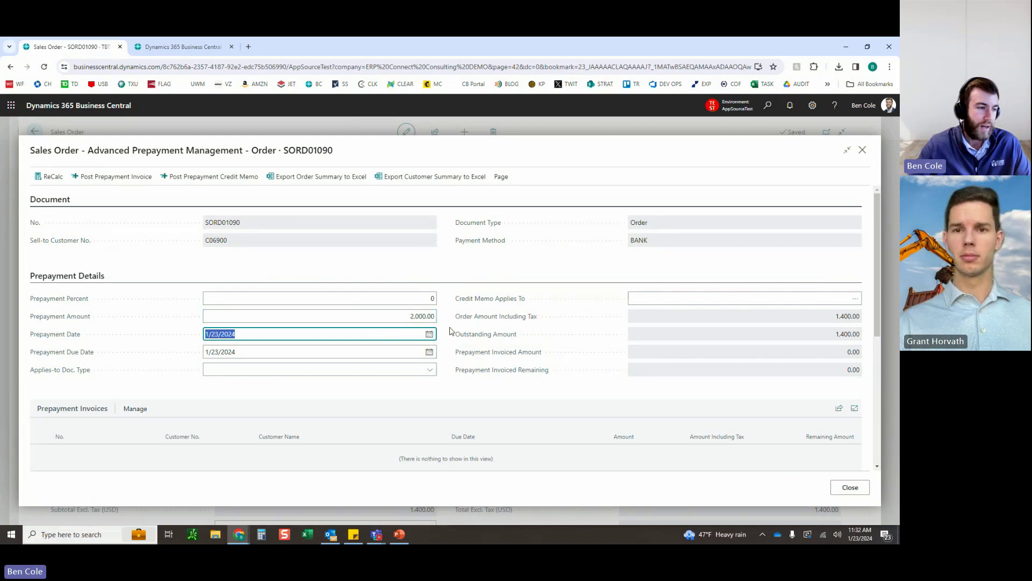
# Set Line Option (Sales Order) to Order Lines in APM Setup, then return to SORD01090's prepayment details.
pyautogui.click(768, 105)
pyautogui.write('A')
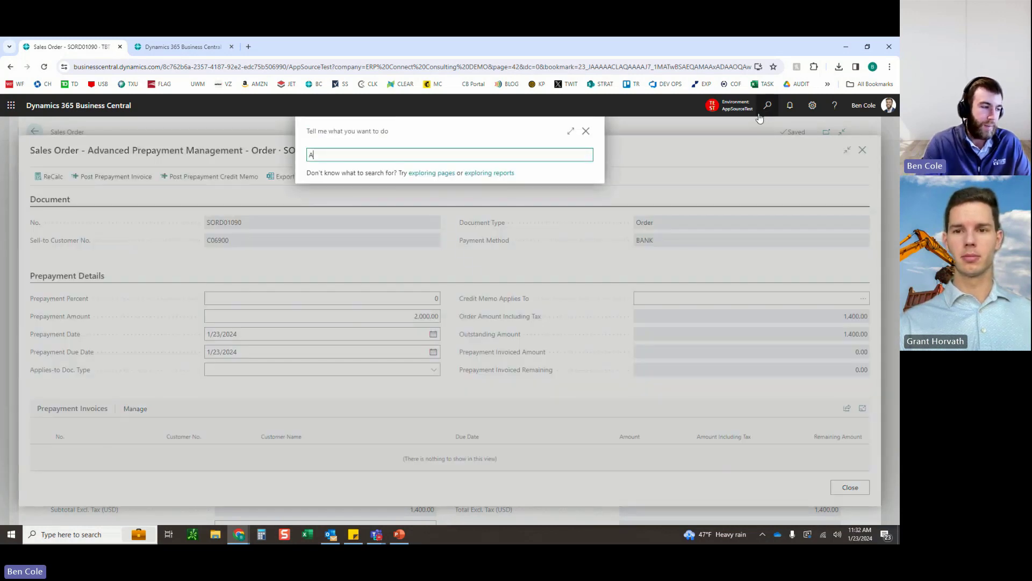
pyautogui.write('PM Setup')
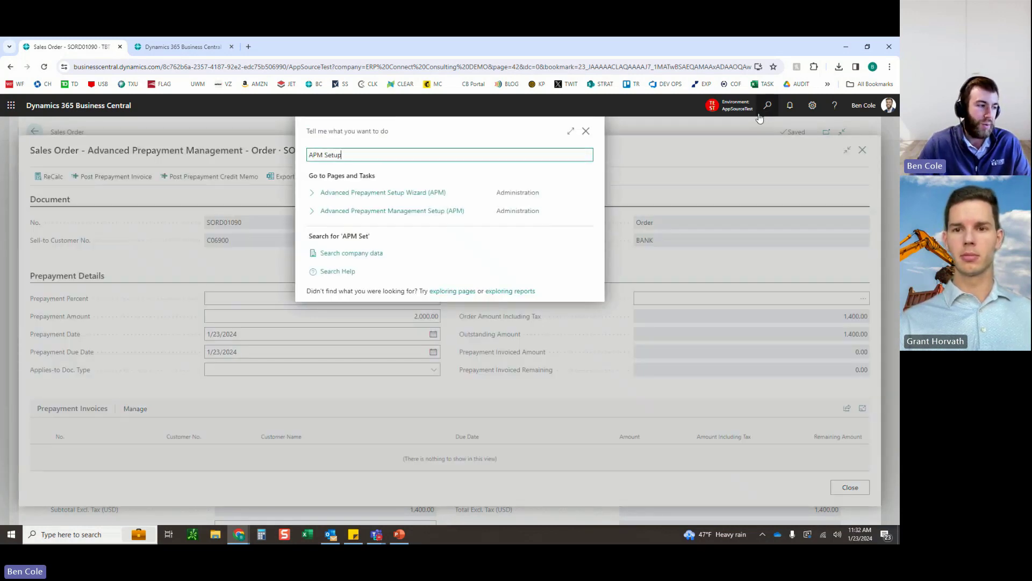
pyautogui.press('Down')
pyautogui.press('Down')
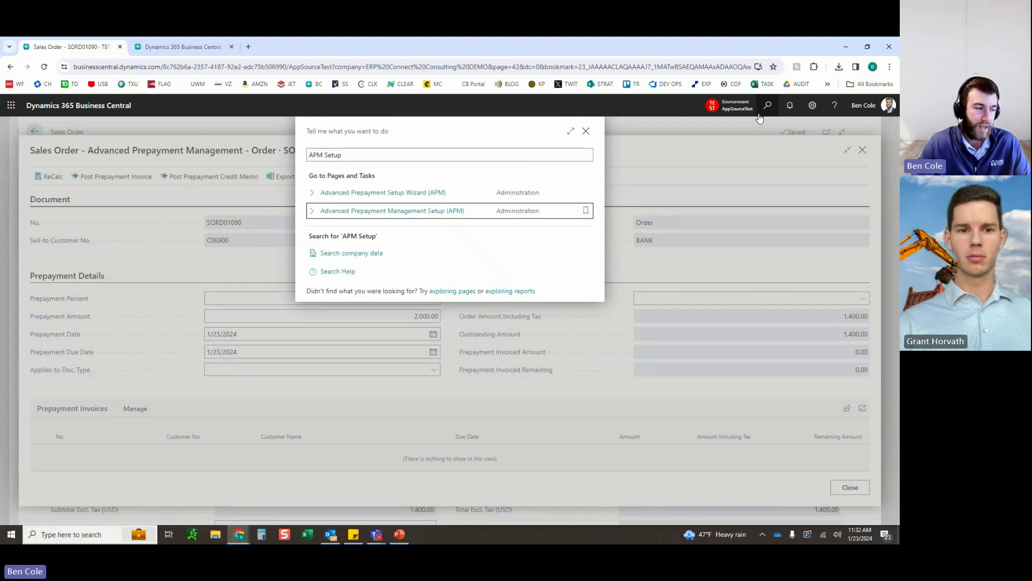
pyautogui.press('Return')
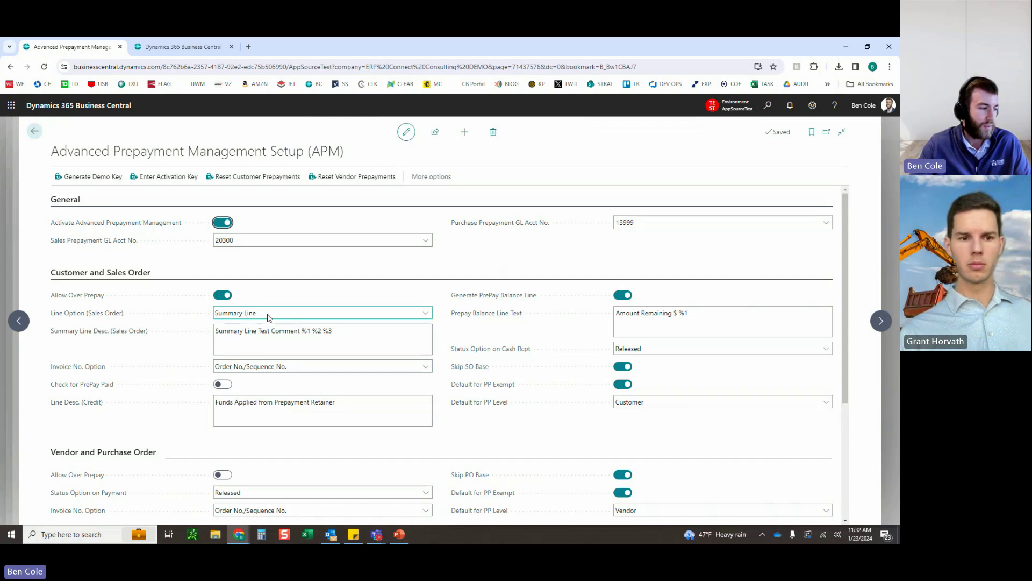
pyautogui.click(268, 316)
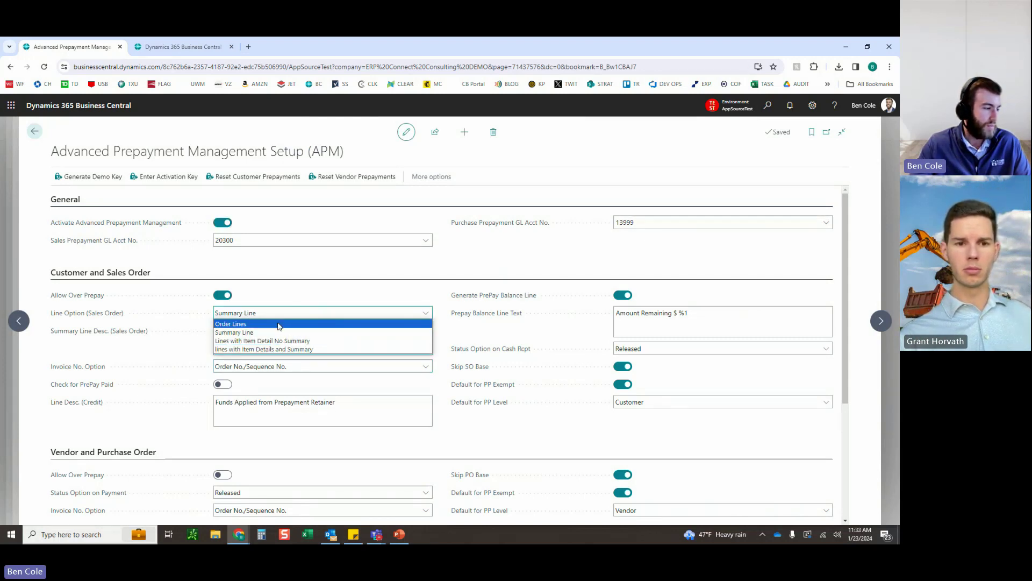
pyautogui.click(278, 325)
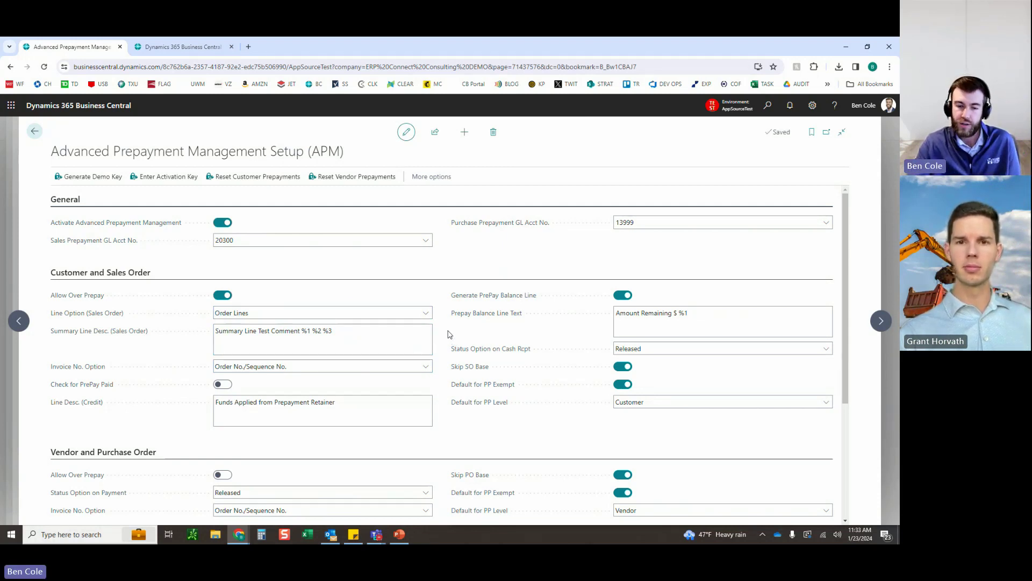
pyautogui.click(34, 131)
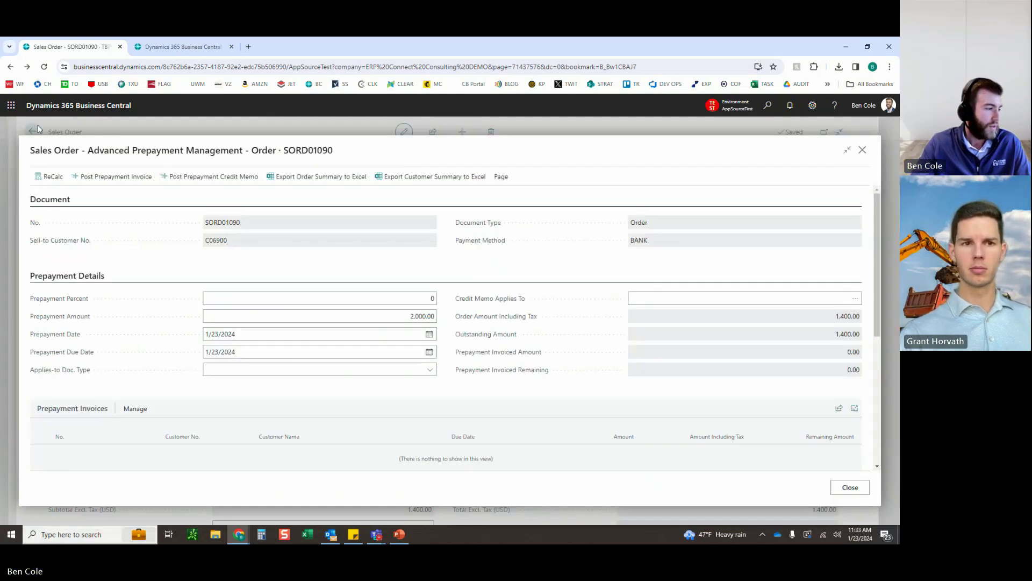
# Post the 2,000.00 prepayment invoice SORD01090-01, confirming with Yes.
pyautogui.click(123, 177)
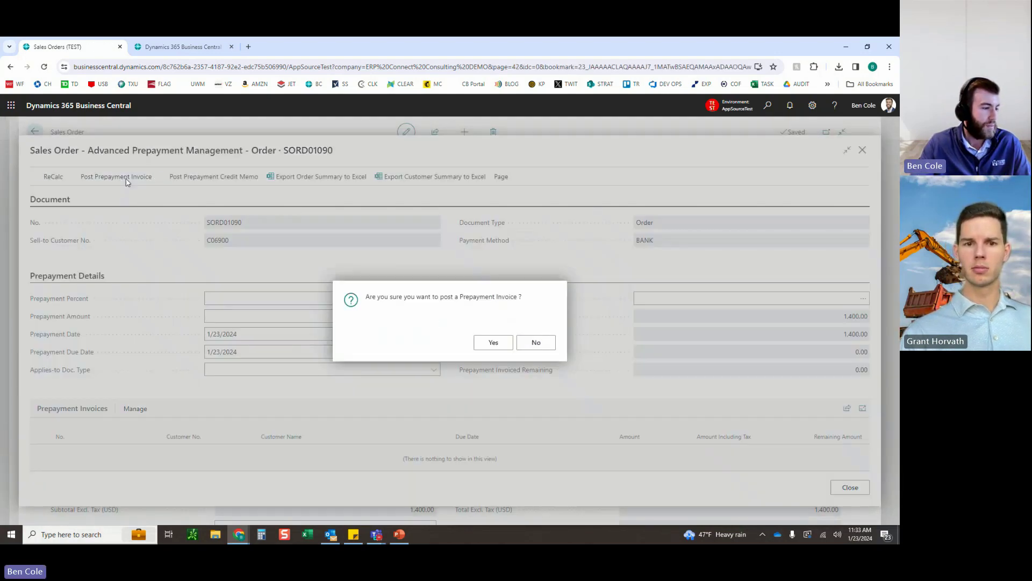
pyautogui.click(477, 342)
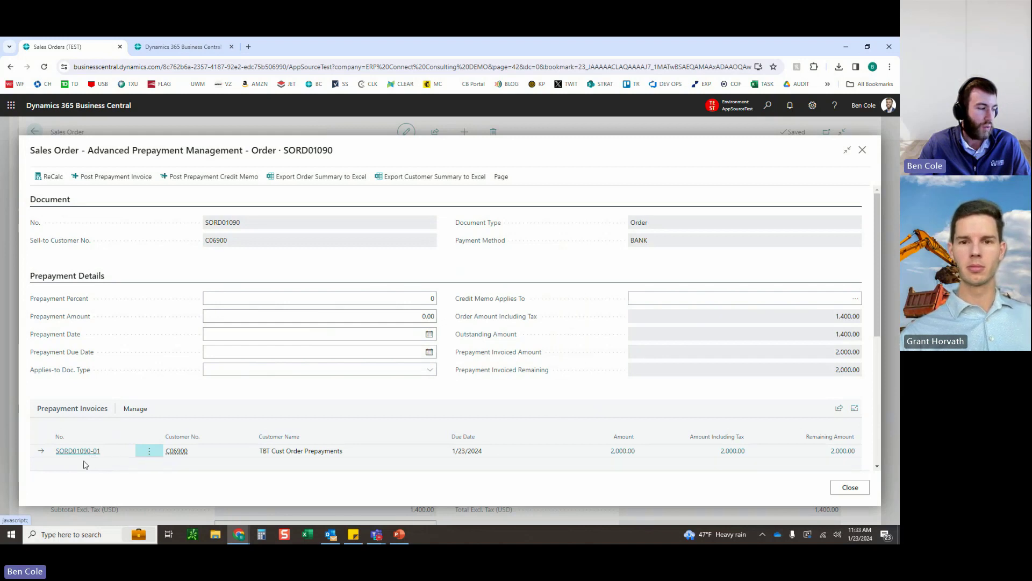
pyautogui.scroll(-1, 126, 335)
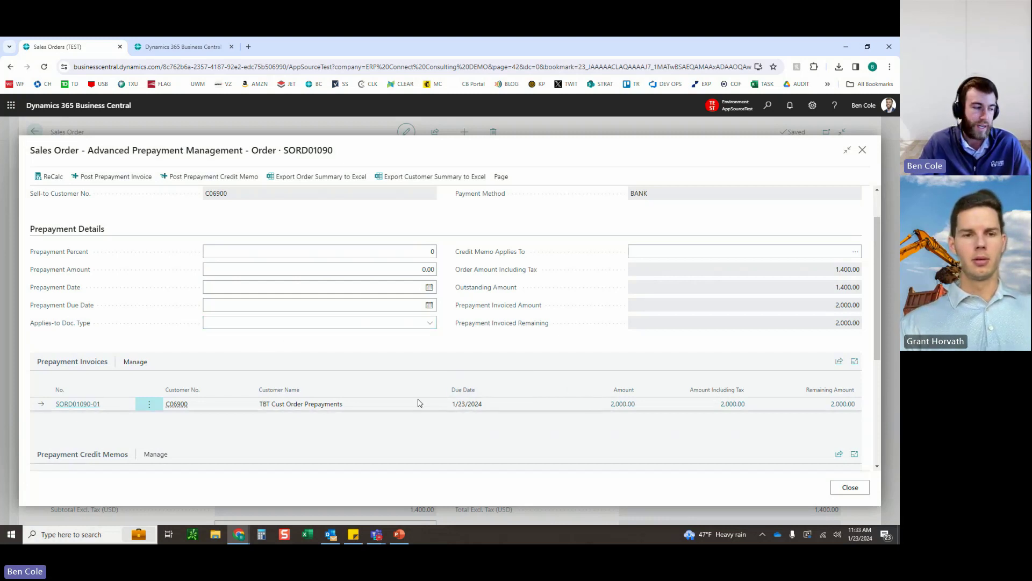
# Open posted prepayment invoice SORD01090-01 and review its 2,000.00 line on account 20300.
pyautogui.click(112, 406)
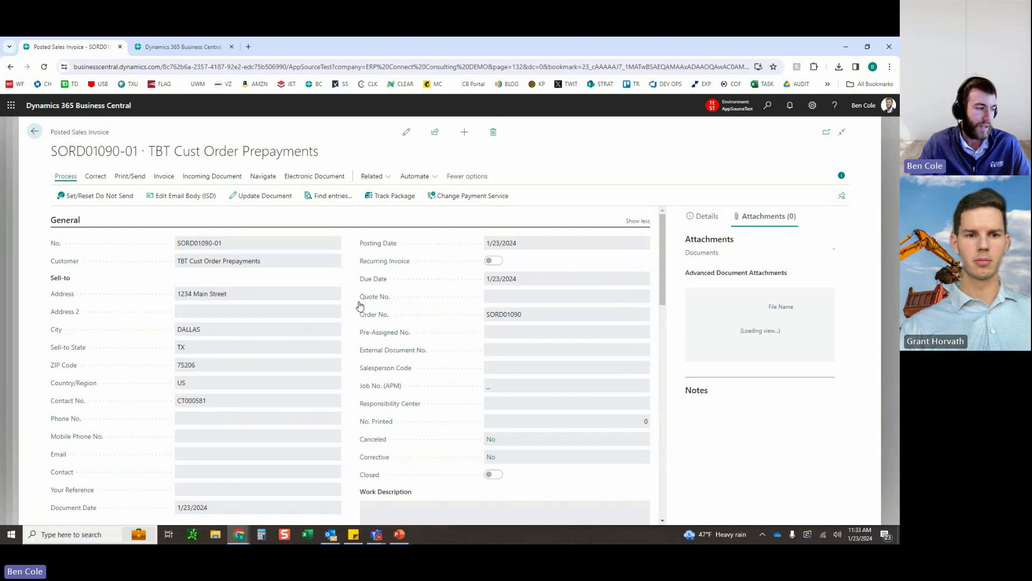
pyautogui.scroll(-3, 357, 305)
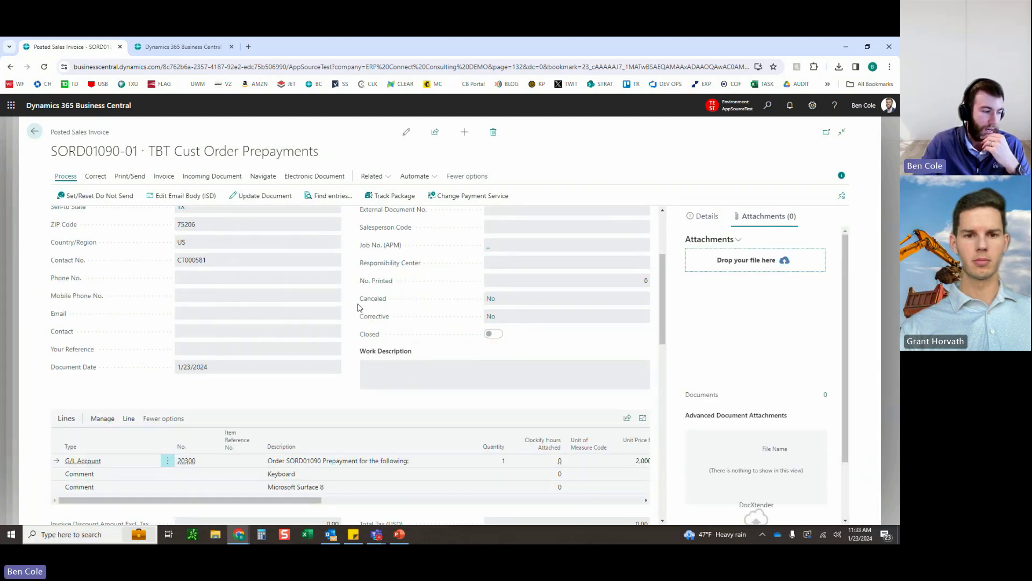
pyautogui.scroll(-2, 360, 308)
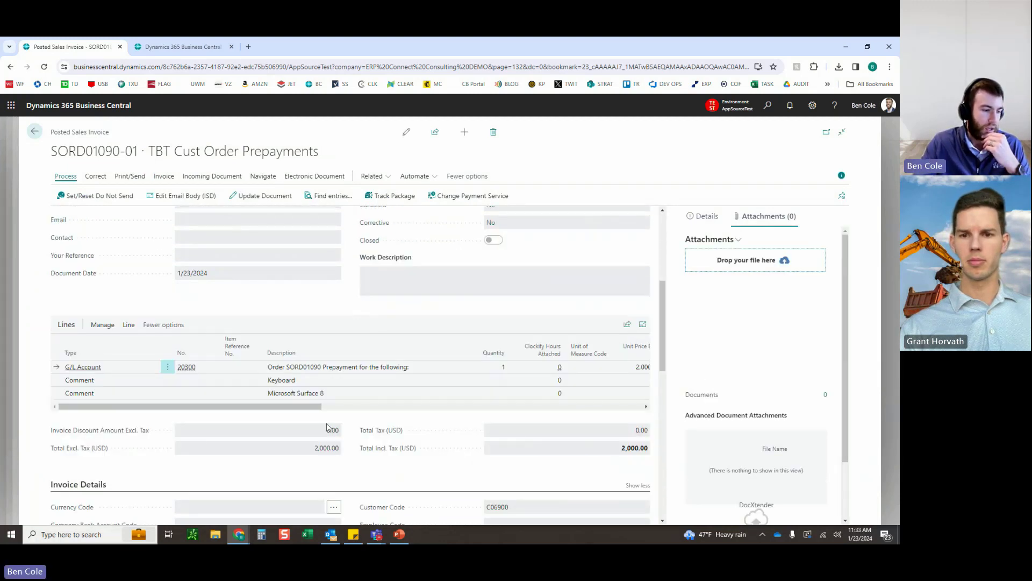
pyautogui.moveTo(616, 452); pyautogui.dragTo(656, 452)
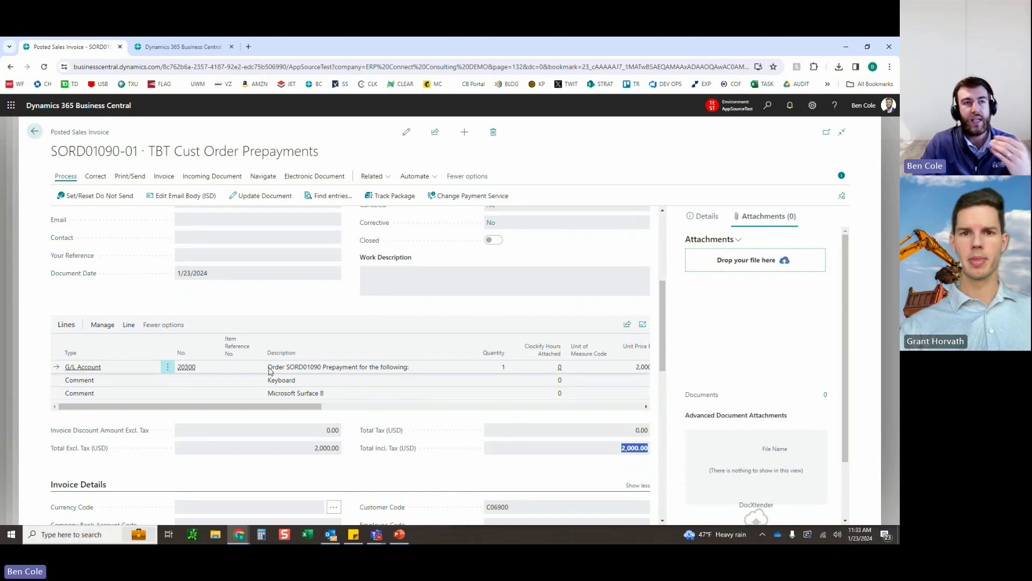
pyautogui.moveTo(270, 371); pyautogui.dragTo(407, 372)
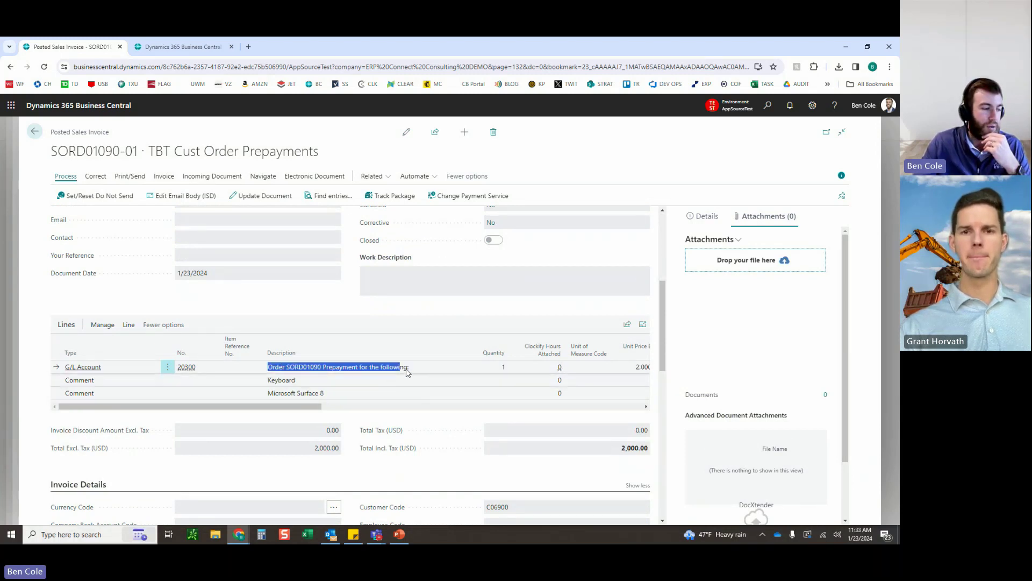
pyautogui.click(293, 371)
pyautogui.moveTo(273, 371); pyautogui.dragTo(330, 412)
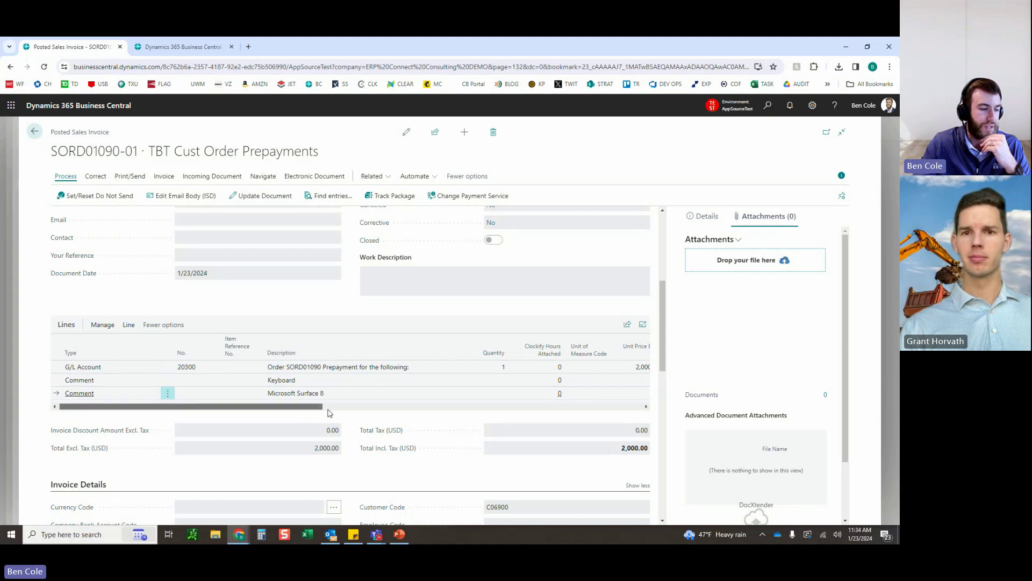
pyautogui.hscroll(3, 387, 415)
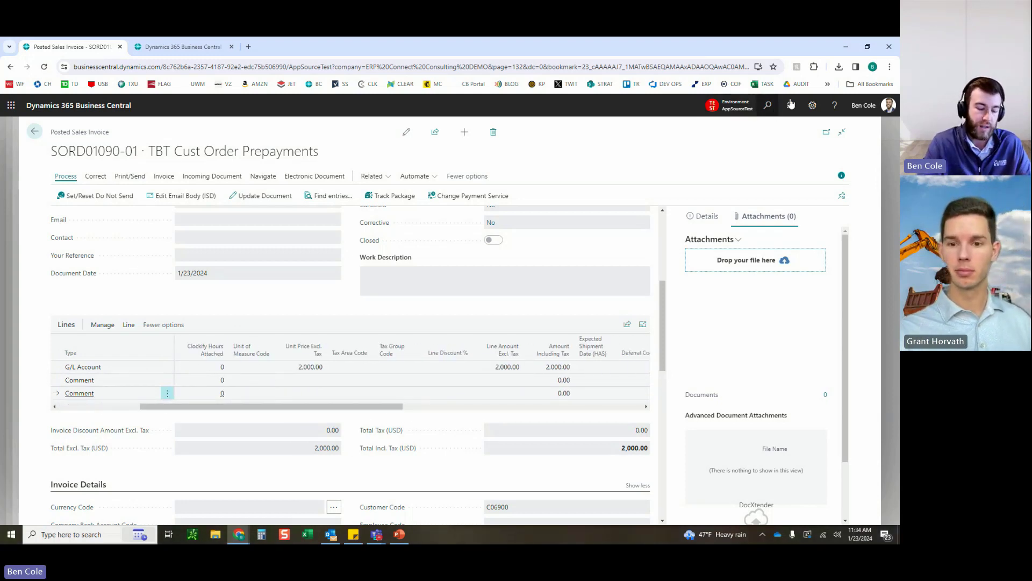
pyautogui.hotkey('alt', 'q')
pyautogui.write('APM Setup')
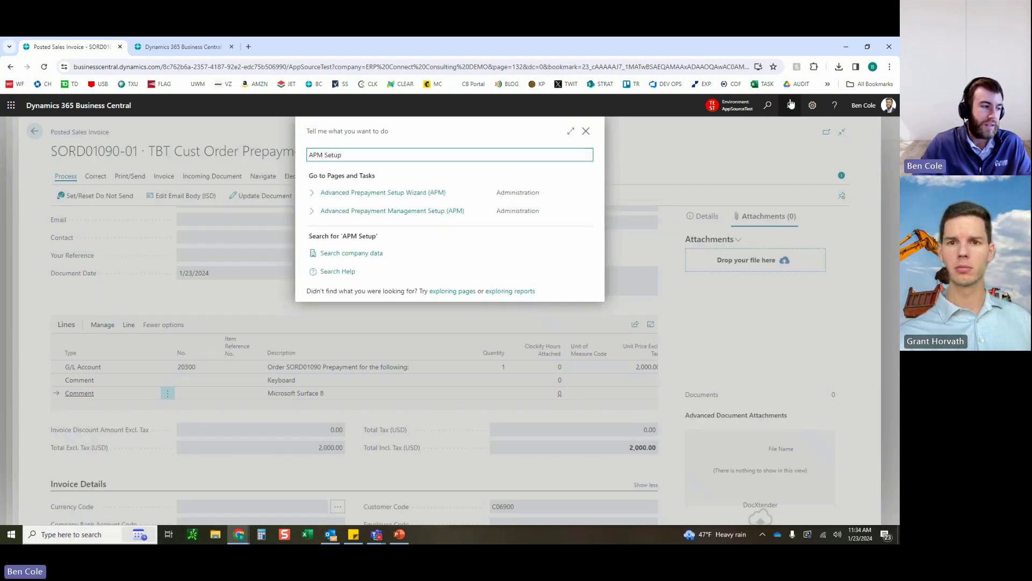
pyautogui.press('Down')
pyautogui.press('Down')
pyautogui.press('Return')
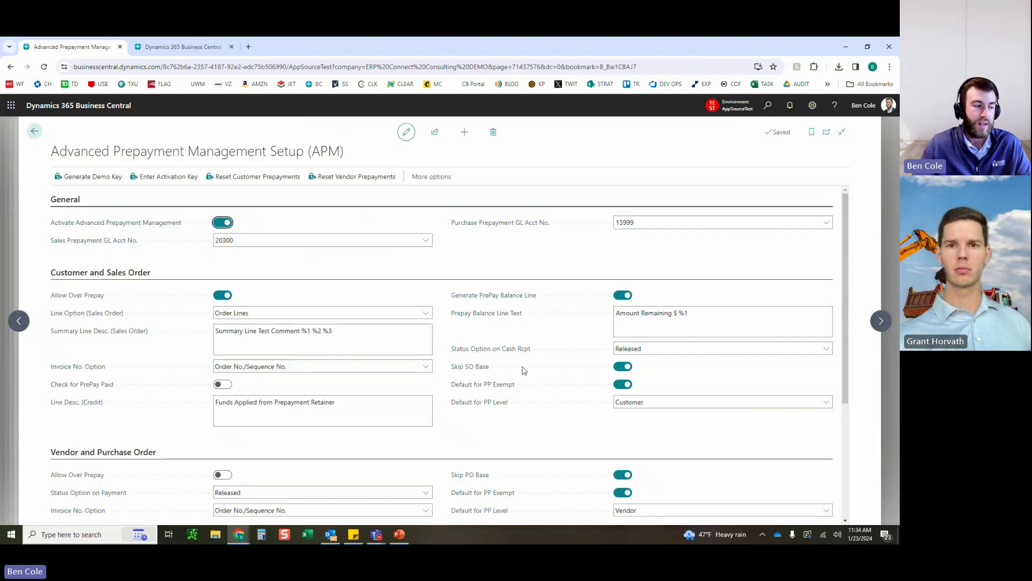
pyautogui.click(317, 312)
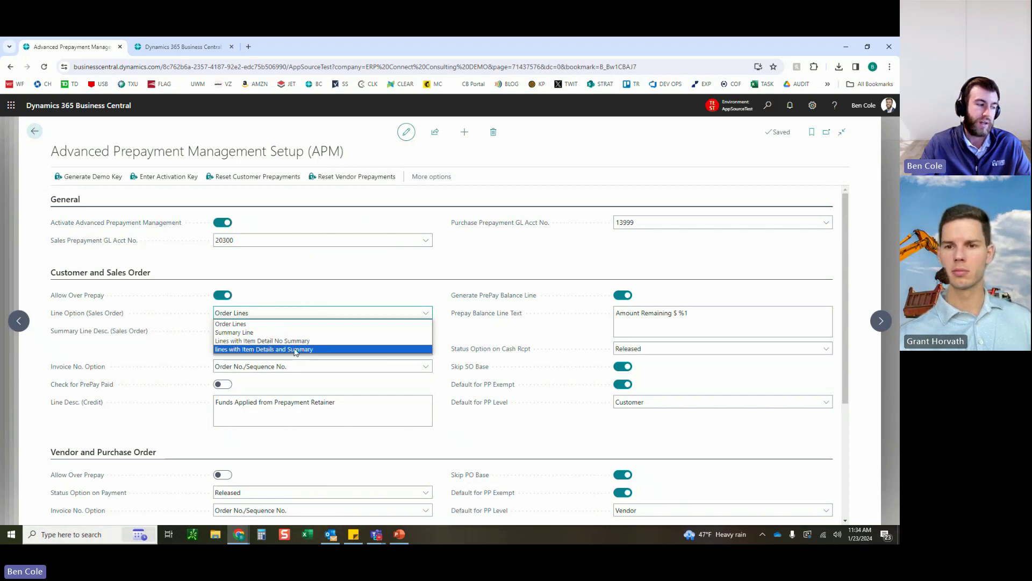
pyautogui.click(436, 301)
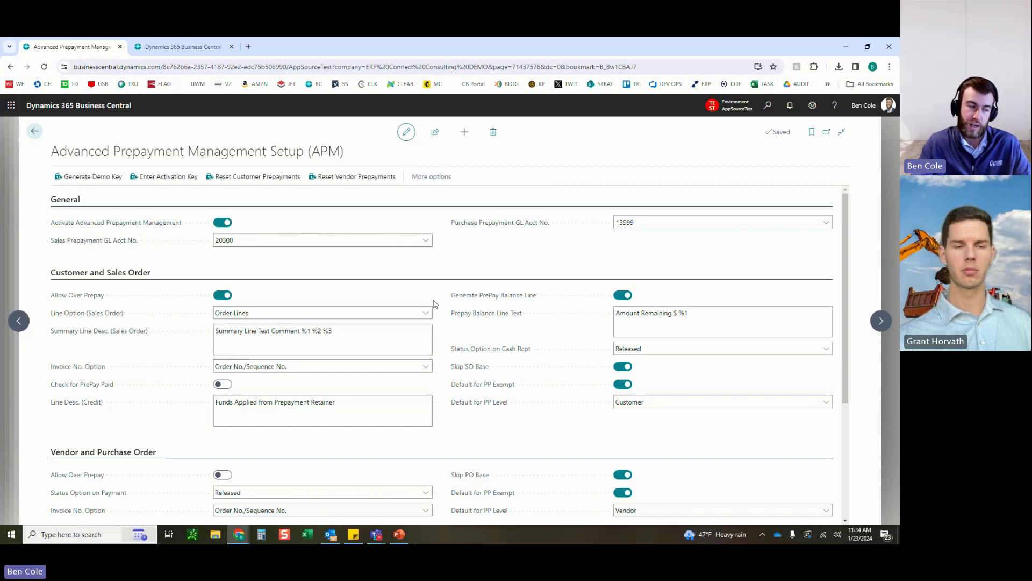
pyautogui.click(36, 132)
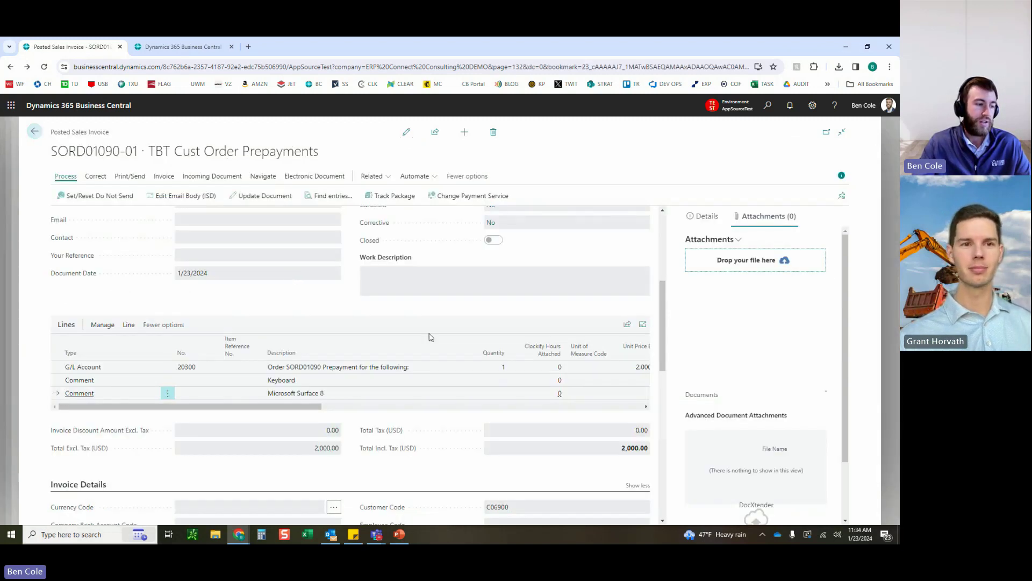
# Search for and open the Cash Receipt Journals page.
pyautogui.click(34, 133)
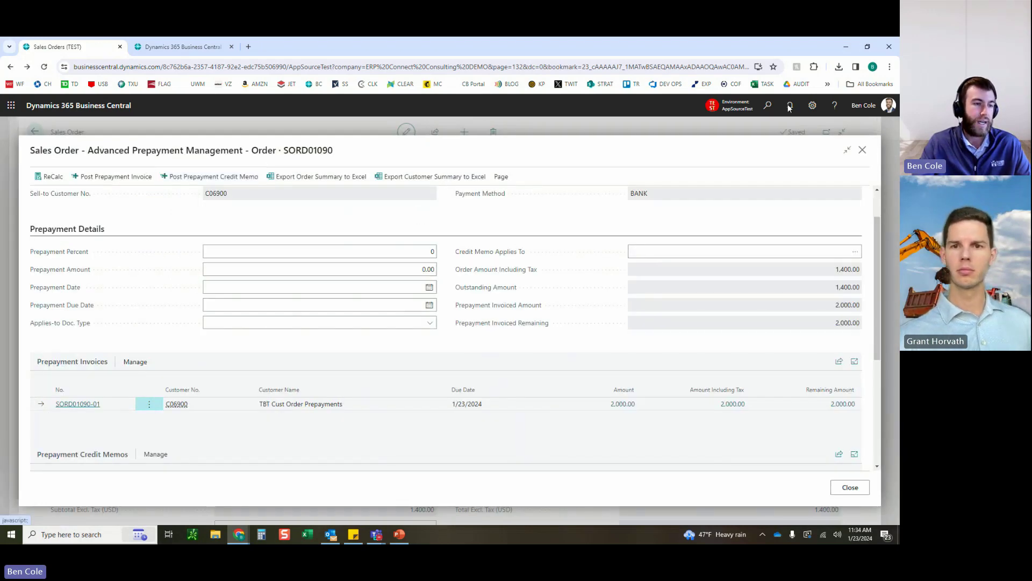
pyautogui.click(768, 105)
pyautogui.write('c')
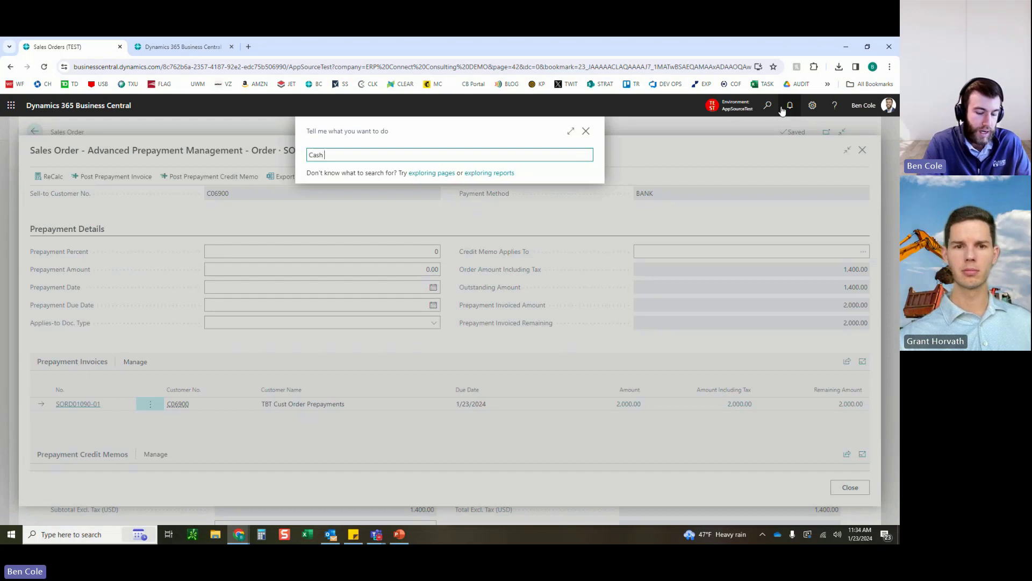
pyautogui.write('ash Receipt')
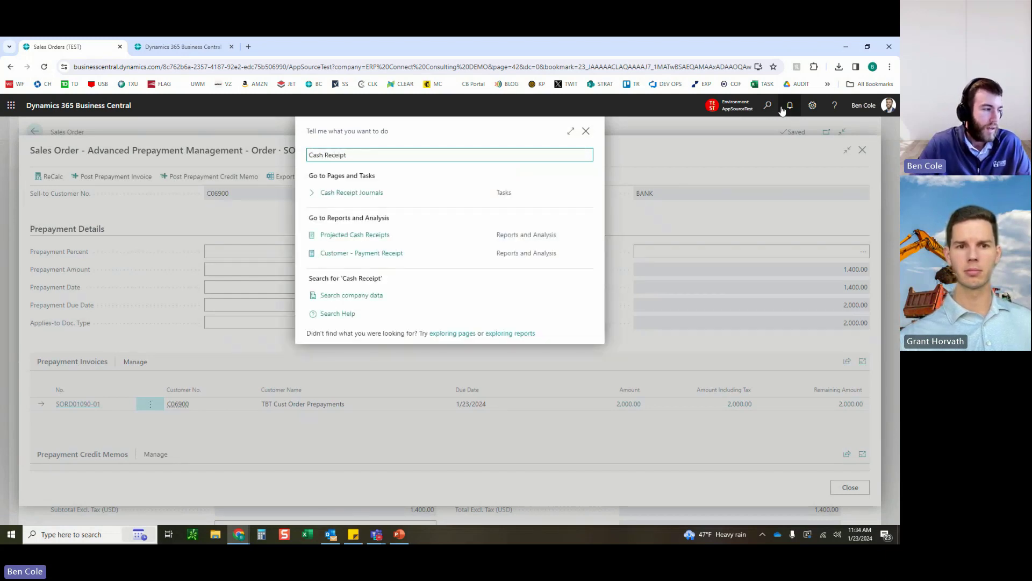
pyautogui.press('Down')
pyautogui.press('Return')
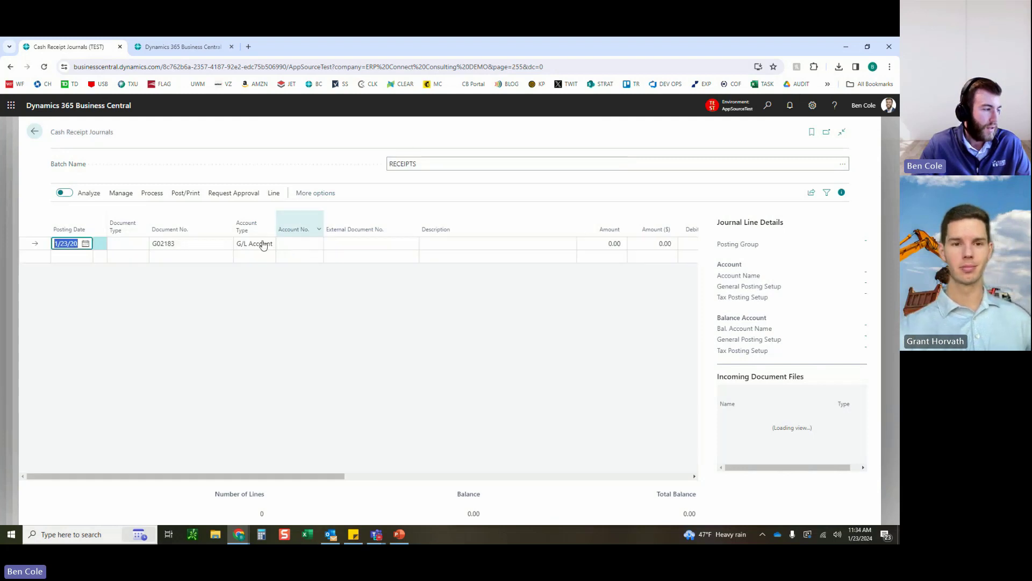
# Enter a receipt line for customer C06900 applied to prepayment invoice SORD01090-01.
pyautogui.click(265, 247)
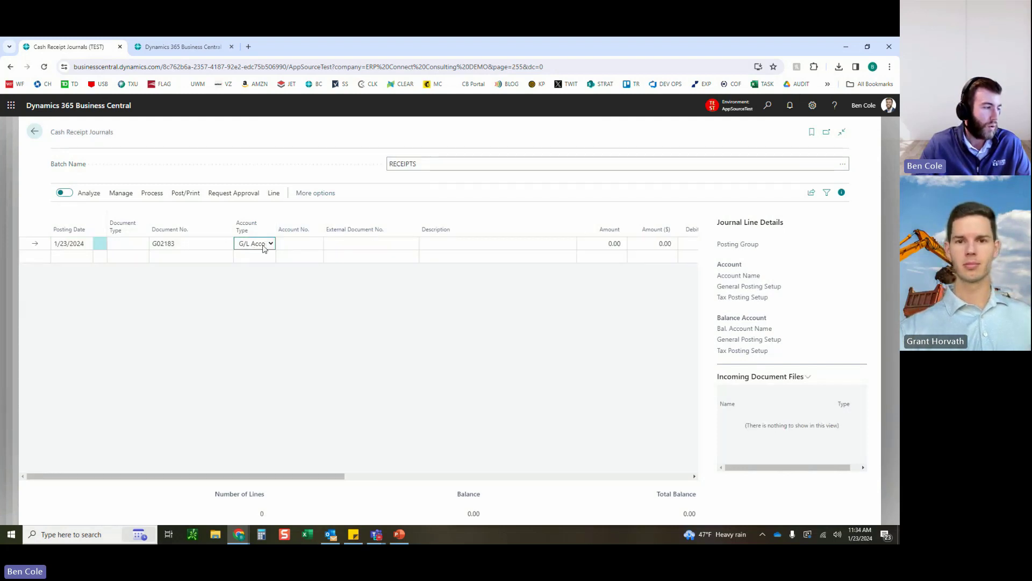
pyautogui.click(264, 245)
pyautogui.click(270, 269)
pyautogui.click(295, 242)
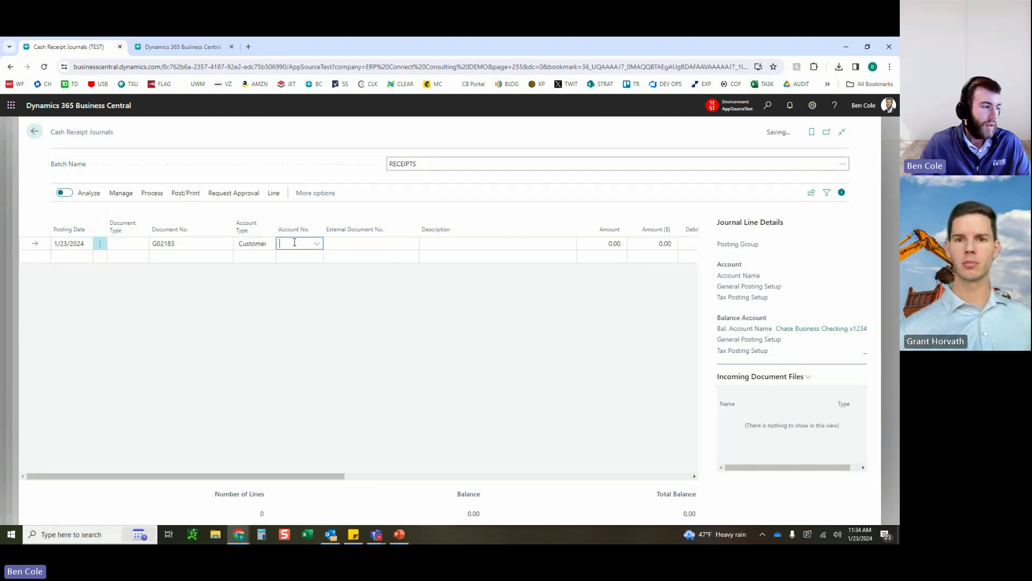
pyautogui.write('TBT')
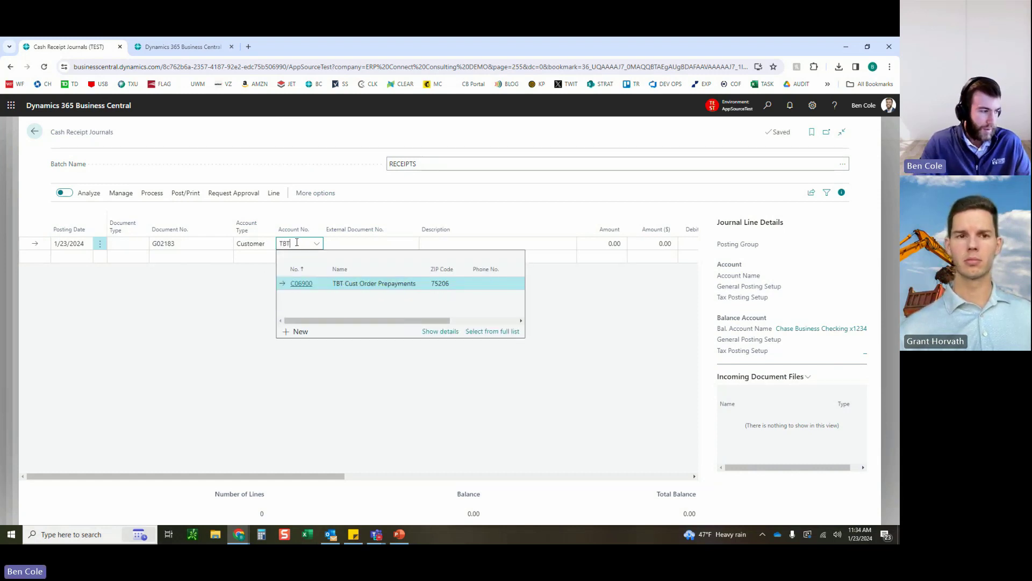
pyautogui.press('Tab')
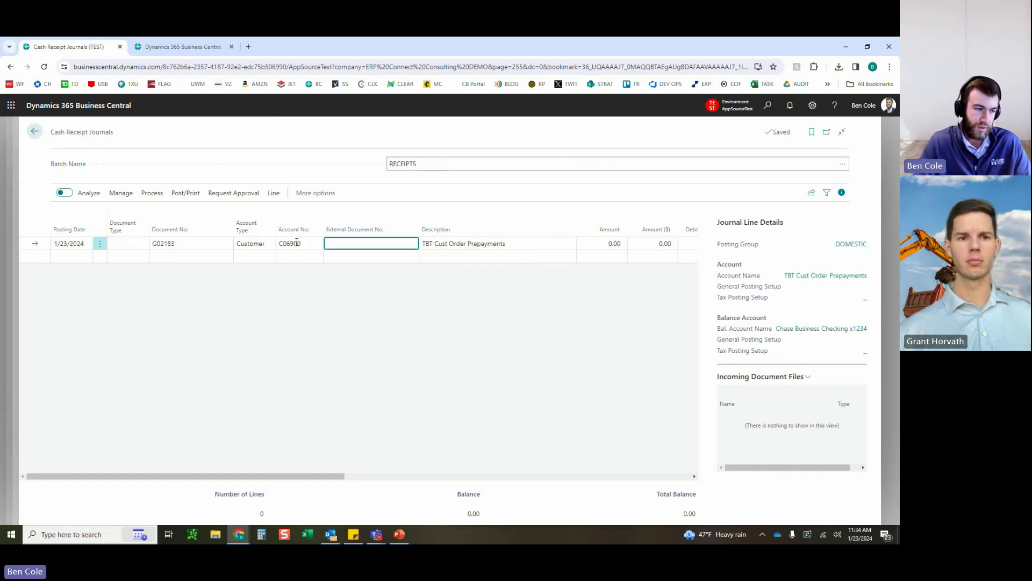
pyautogui.press('Tab')
pyautogui.press('Tab')
pyautogui.press('Tab')
pyautogui.press('Tab')
pyautogui.press('Tab')
pyautogui.press('Tab')
pyautogui.press('Tab')
pyautogui.press('Tab')
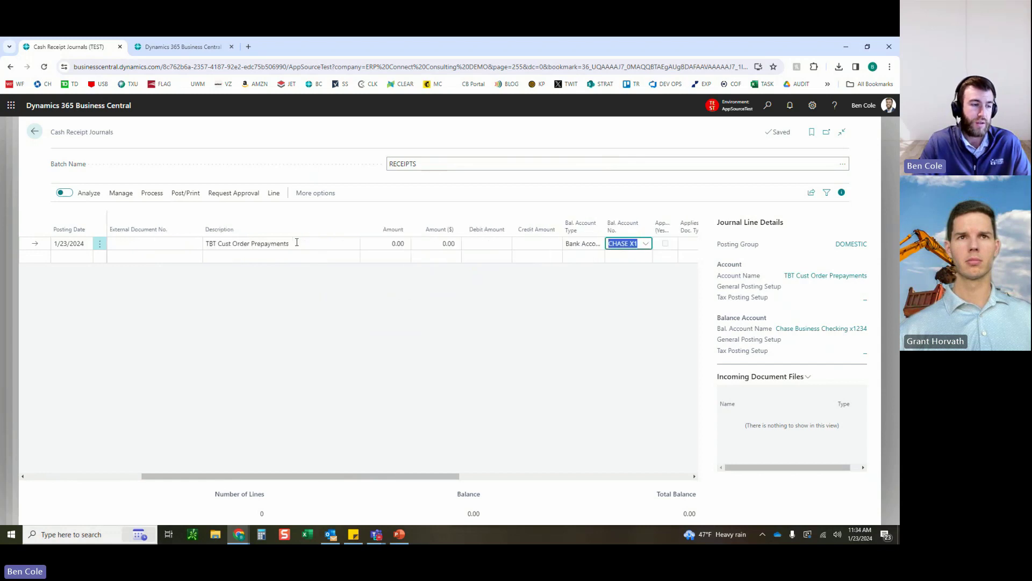
pyautogui.press('Tab')
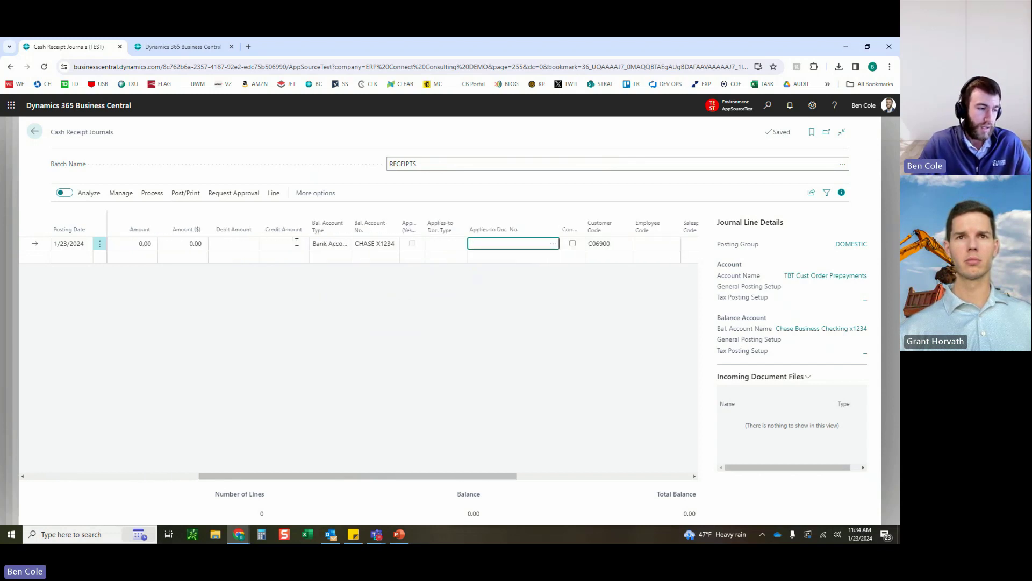
pyautogui.hotkey('alt', 'Down')
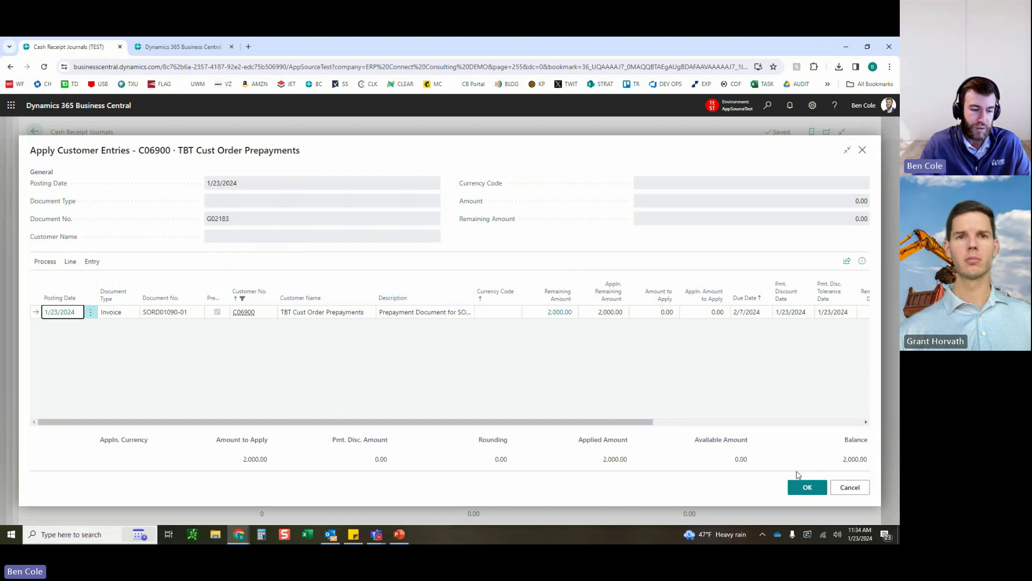
pyautogui.click(808, 487)
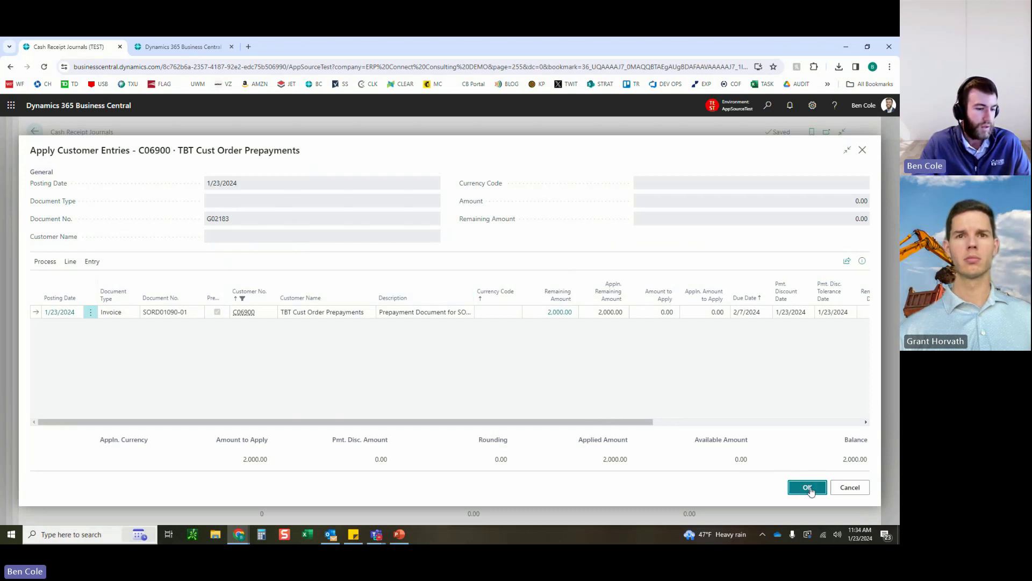
# Fill in the line's employee code and post the 2,000.00 receipt journal.
pyautogui.click(658, 241)
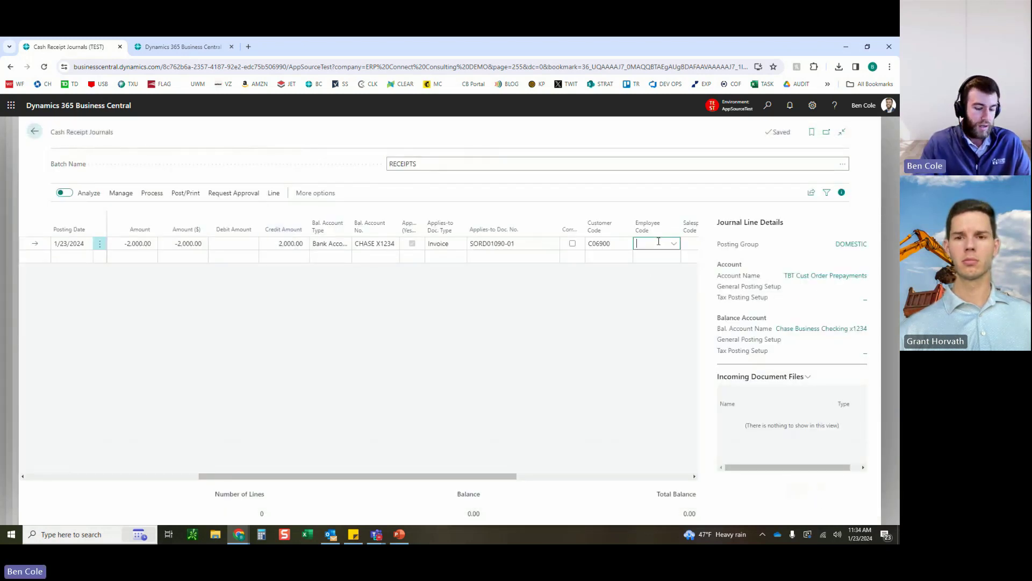
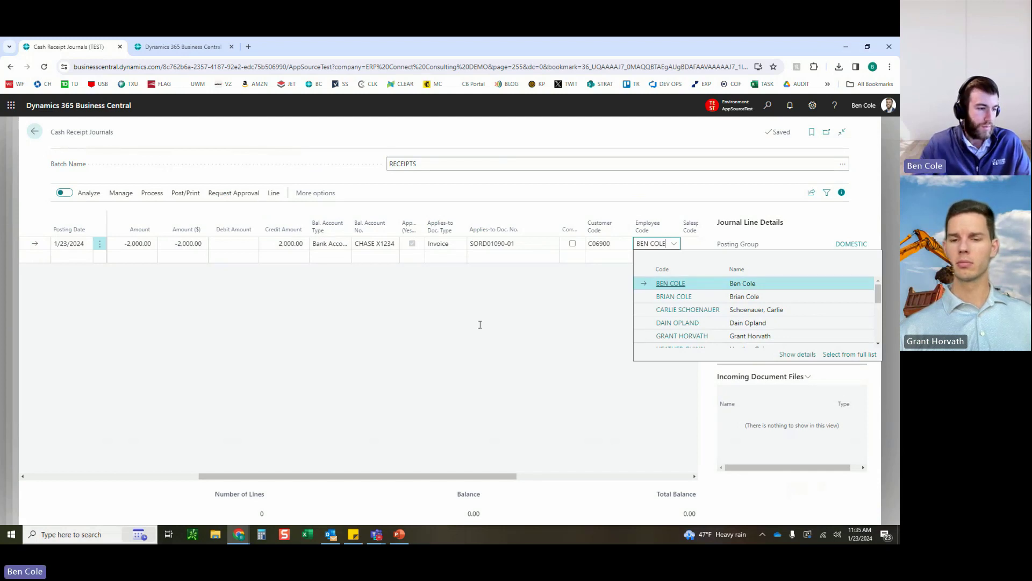
pyautogui.press('Tab')
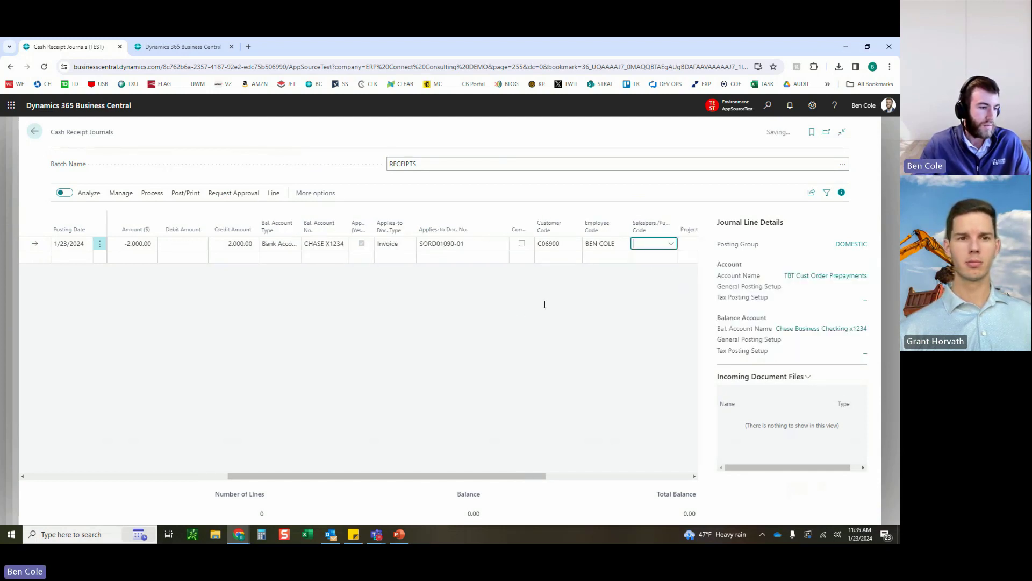
pyautogui.click(185, 193)
pyautogui.click(70, 213)
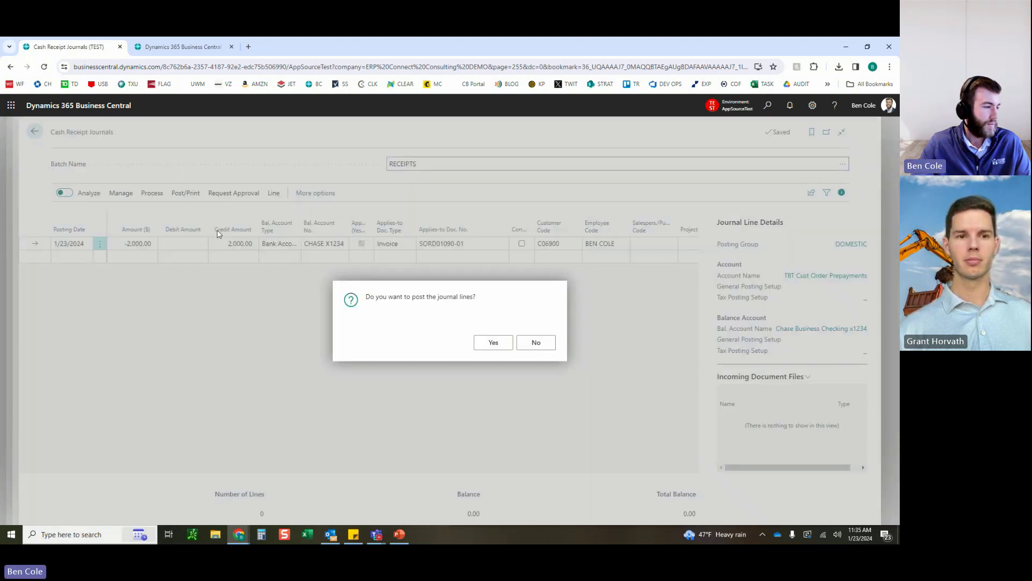
pyautogui.click(493, 342)
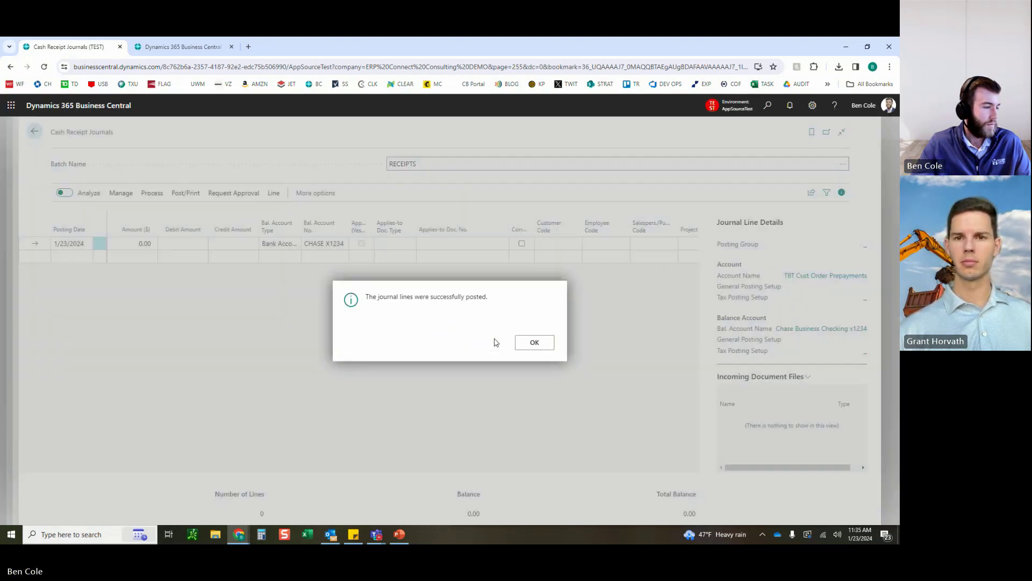
pyautogui.click(533, 345)
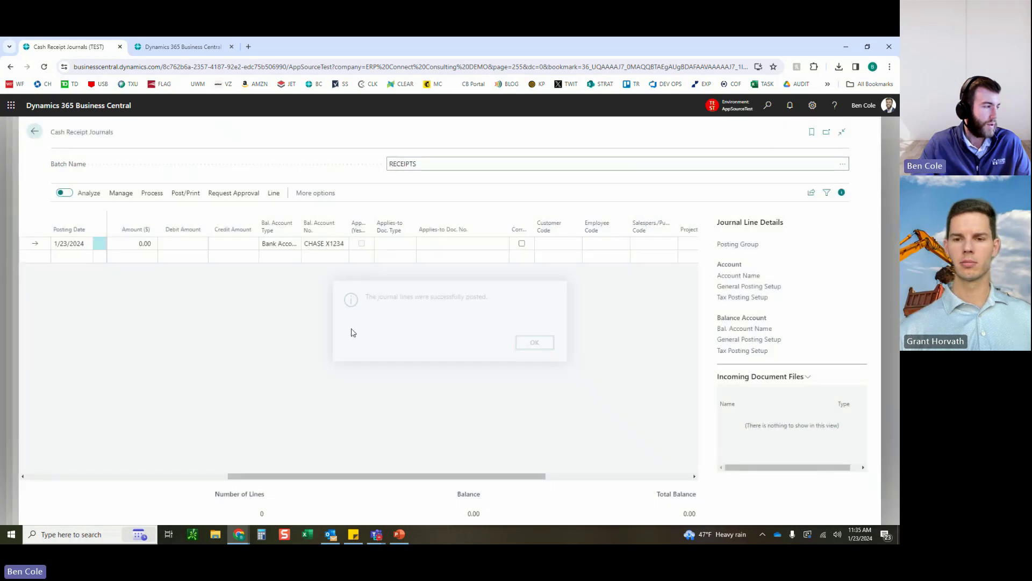
pyautogui.click(34, 131)
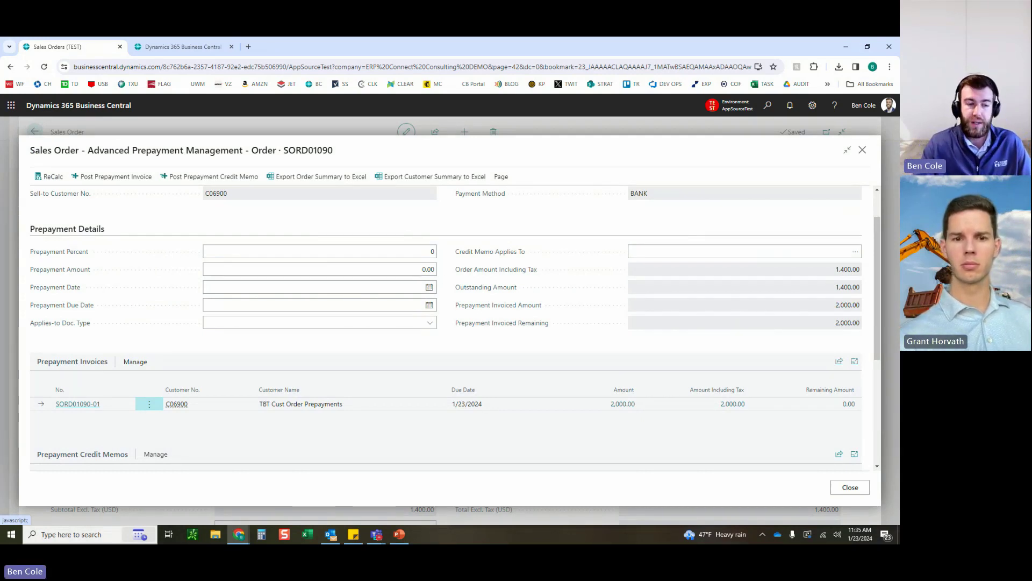
# Confirm invoice SORD01090-01 shows 0.00 remaining and close the prepayment management page.
pyautogui.moveTo(833, 304); pyautogui.dragTo(862, 323)
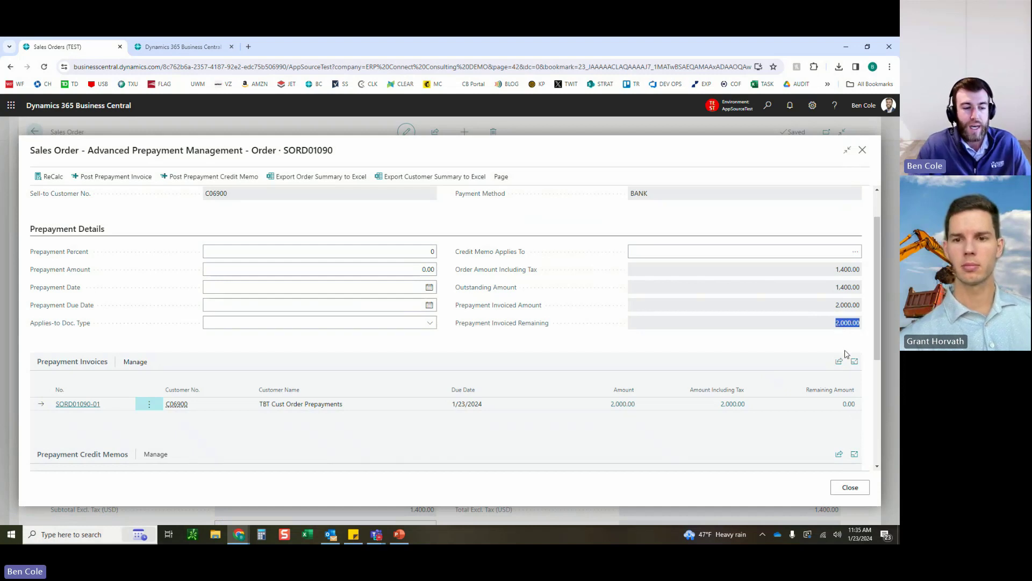
pyautogui.click(847, 328)
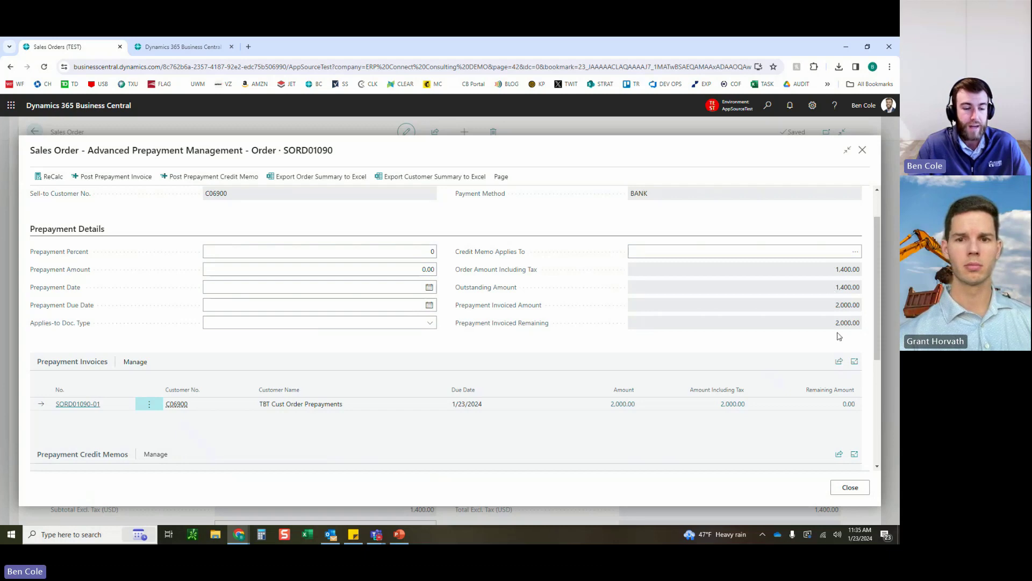
pyautogui.scroll(-3, 839, 334)
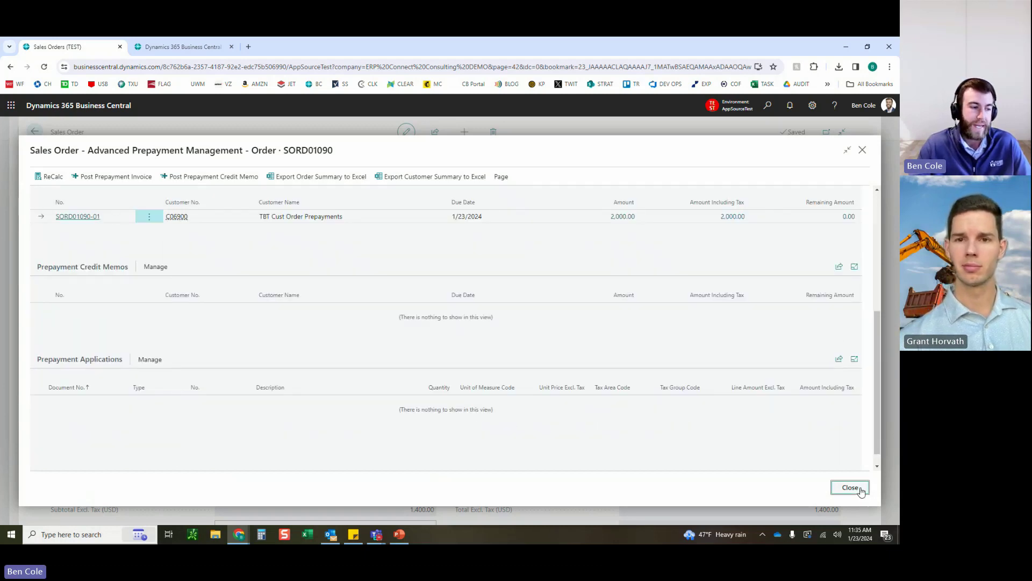
pyautogui.click(850, 487)
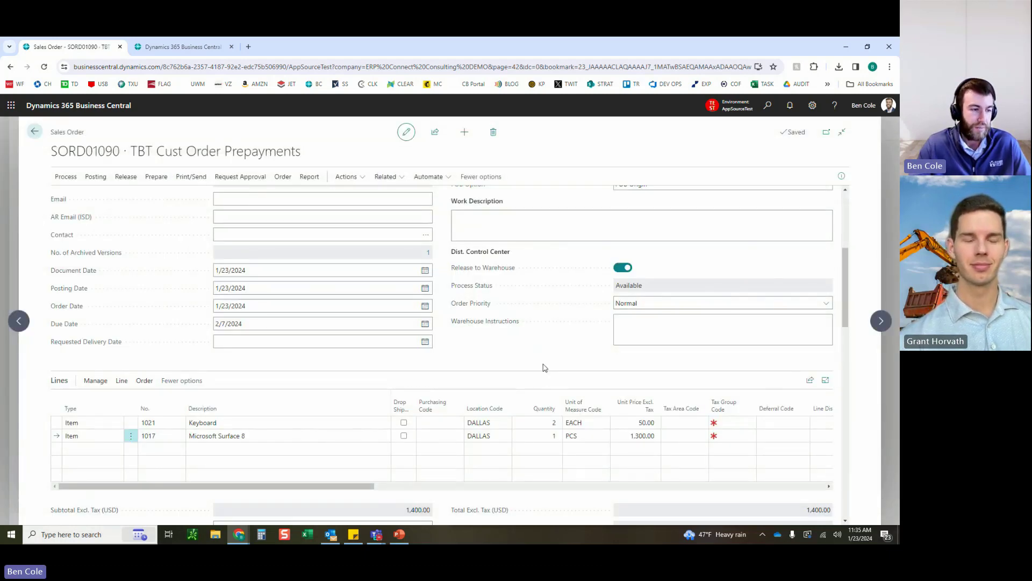
# Reopen sales order SORD01090 so its lines can be edited.
pyautogui.scroll(5, 551, 369)
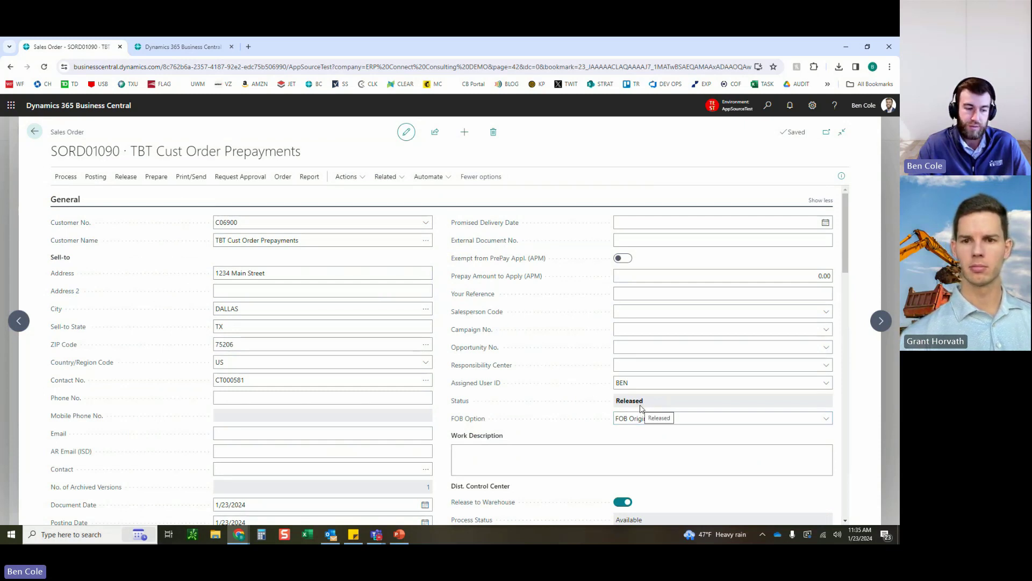
pyautogui.click(133, 179)
pyautogui.click(117, 198)
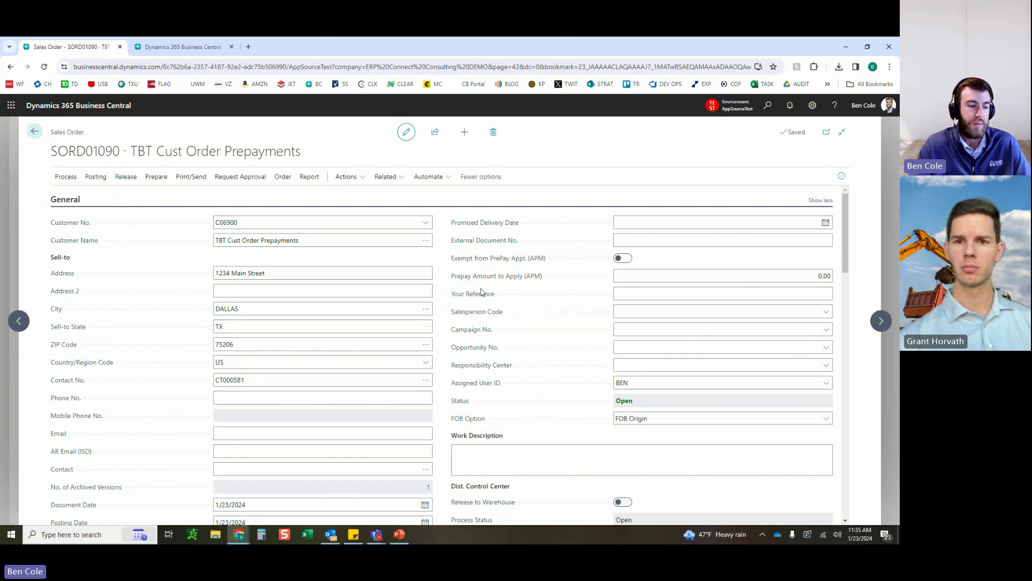
# Add a new G/L Account line for account 41100 Product Revenue.
pyautogui.scroll(-5, 440, 346)
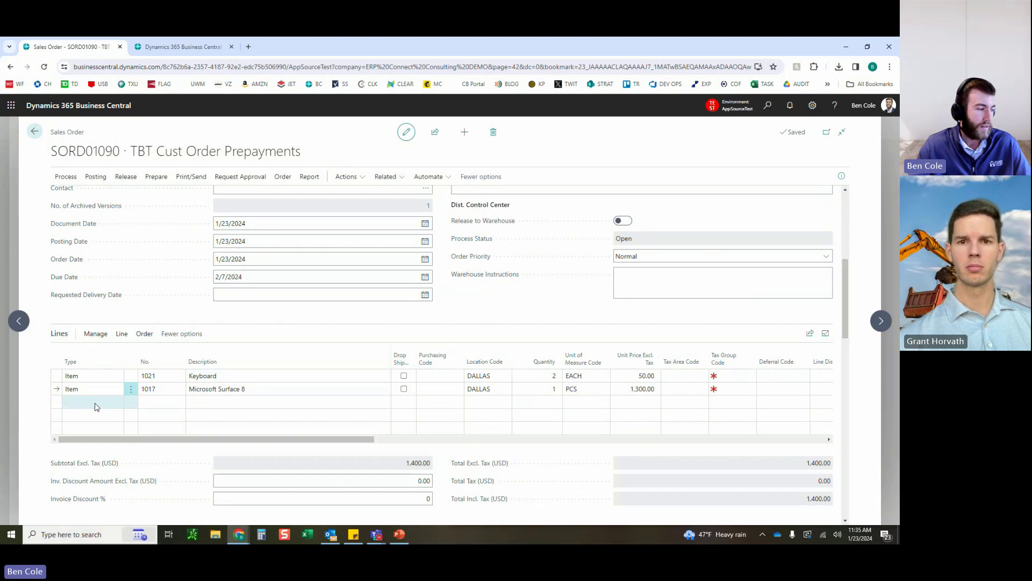
pyautogui.click(91, 403)
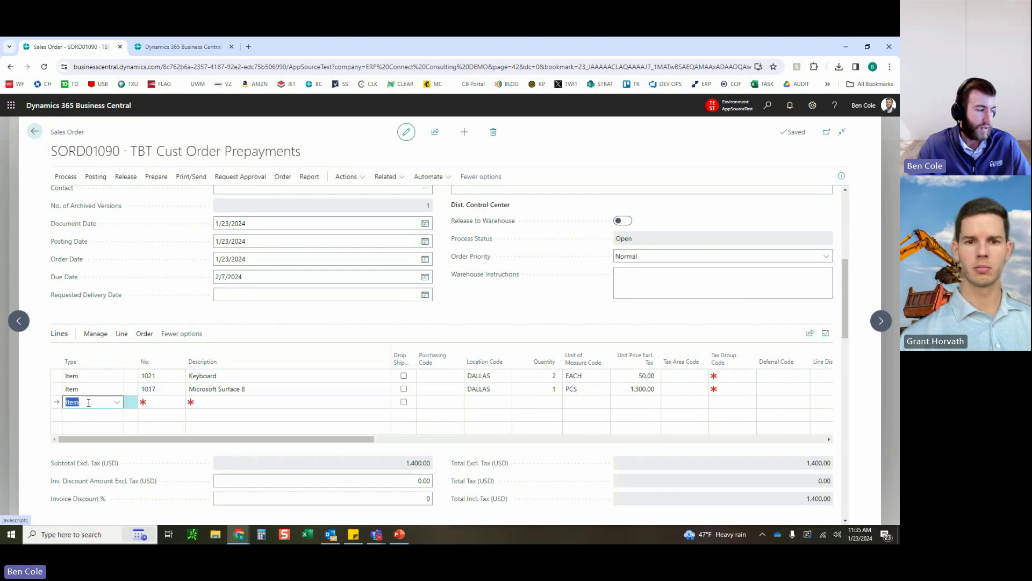
pyautogui.write('g/l')
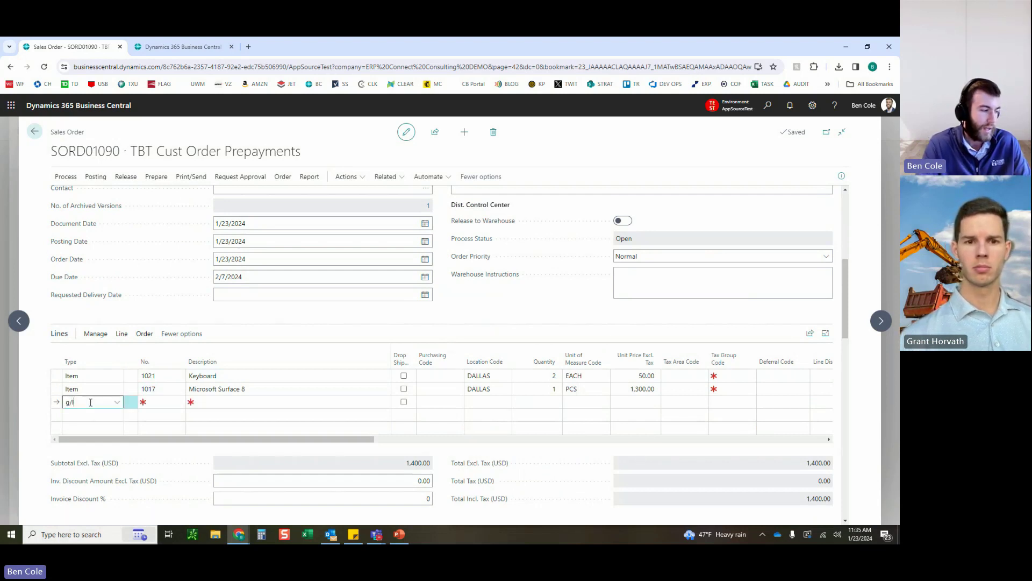
pyautogui.press('Tab')
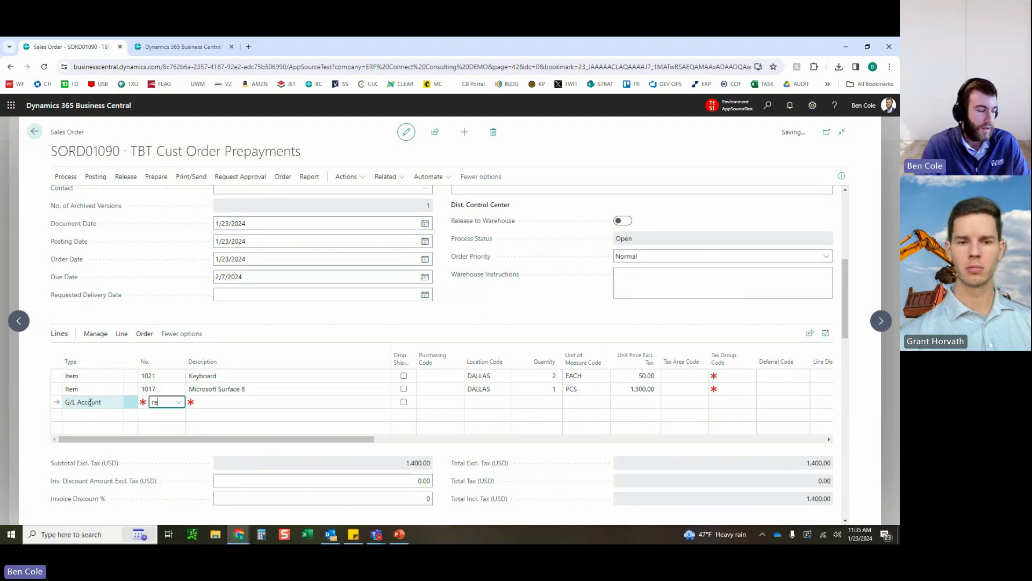
pyautogui.write('revenue')
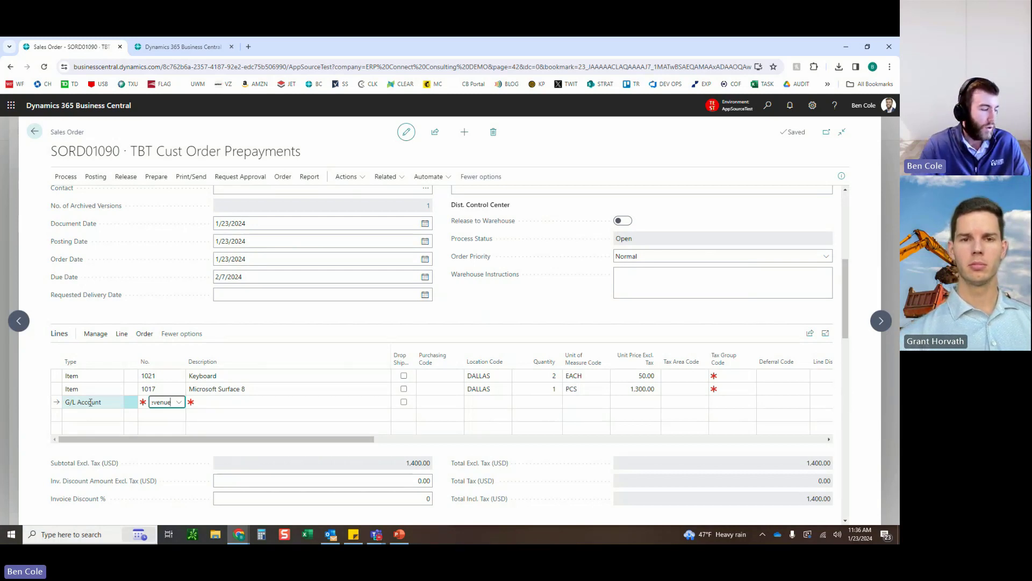
pyautogui.press('BackSpace')
pyautogui.press('BackSpace')
pyautogui.press('BackSpace')
pyautogui.press('BackSpace')
pyautogui.write('product')
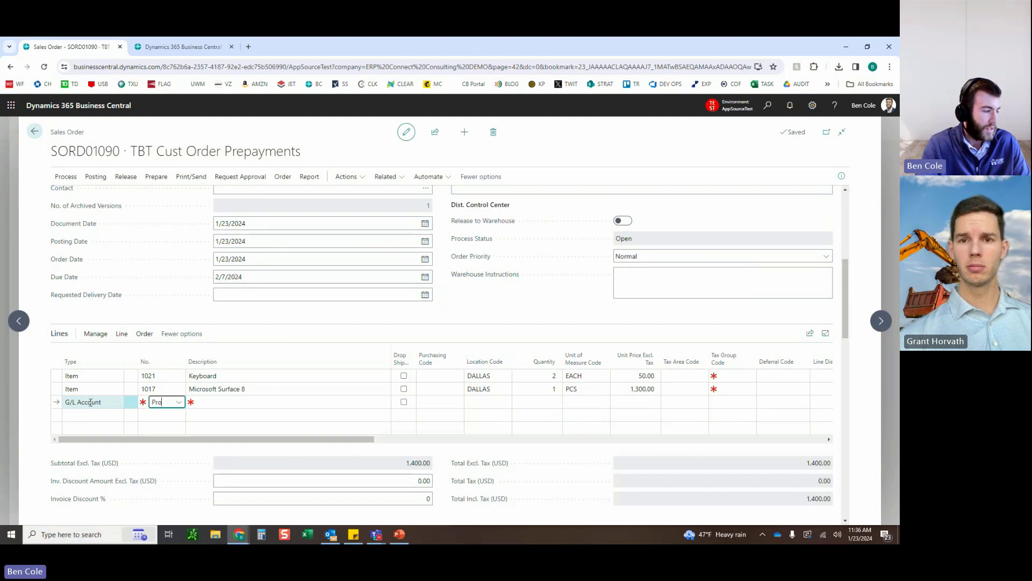
pyautogui.write(' Re')
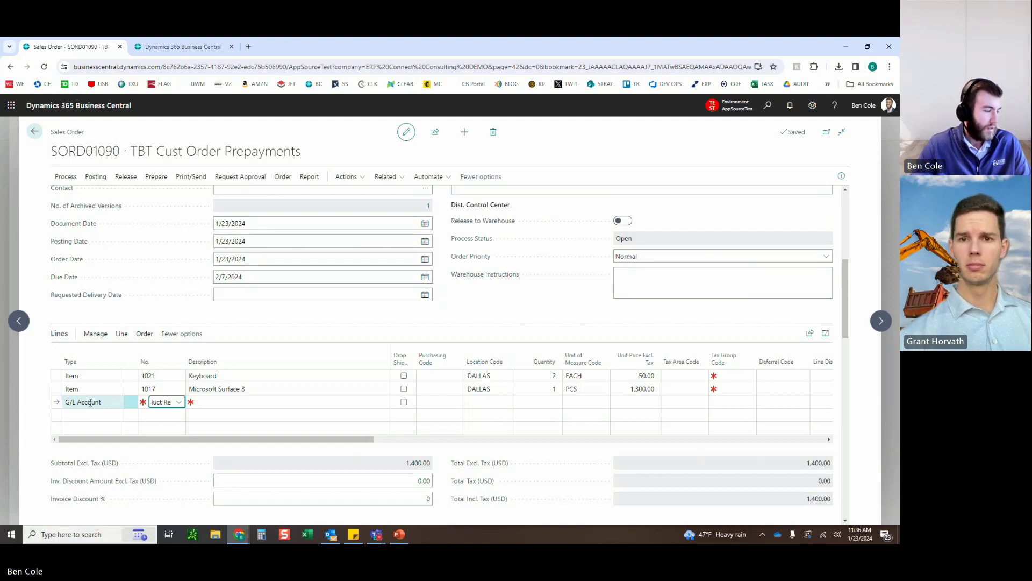
pyautogui.press('Down')
pyautogui.press('Down')
pyautogui.press('Down')
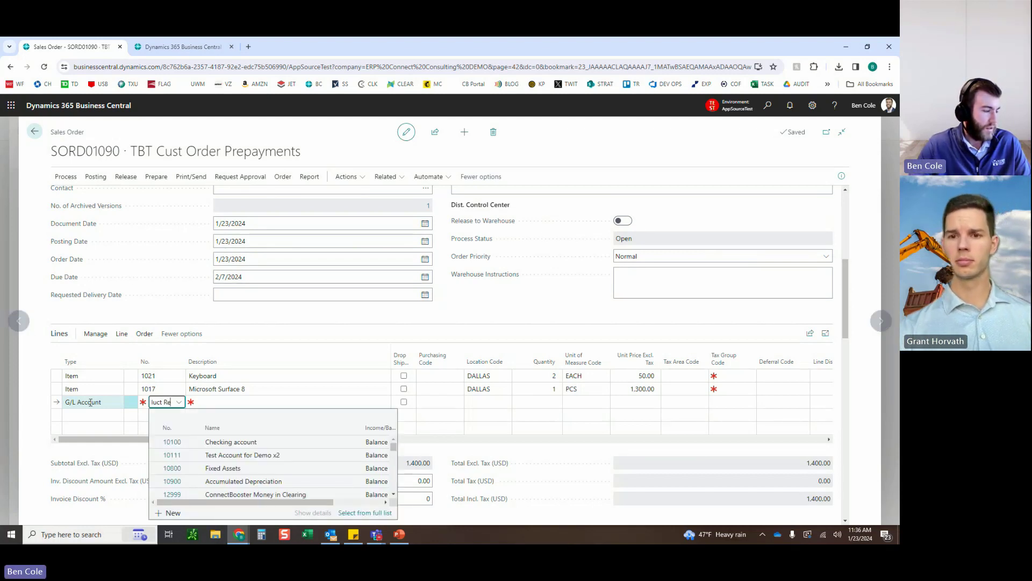
pyautogui.press('Down')
pyautogui.press('Down')
pyautogui.press('Down')
pyautogui.press('Down')
pyautogui.press('Down')
pyautogui.press('Down')
pyautogui.press('Down')
pyautogui.press('Down')
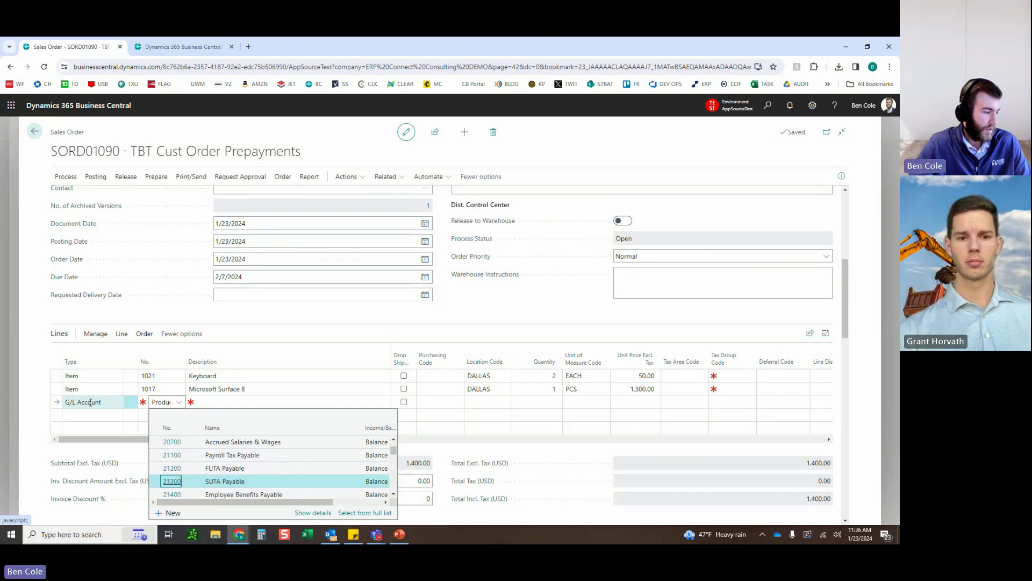
pyautogui.press('Down')
pyautogui.press('Down')
pyautogui.press('Down')
pyautogui.press('Down')
pyautogui.press('Down')
pyautogui.press('Down')
pyautogui.press('Down')
pyautogui.press('Down')
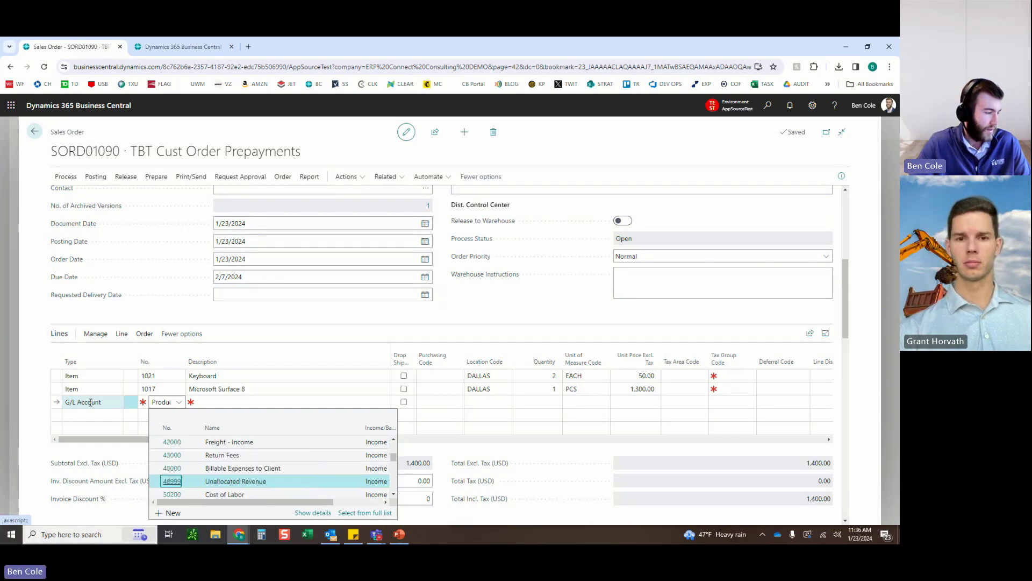
pyautogui.press('Up')
pyautogui.press('Up')
pyautogui.press('Up')
pyautogui.press('Up')
pyautogui.press('Up')
pyautogui.press('Up')
pyautogui.press('Down')
pyautogui.press('Down')
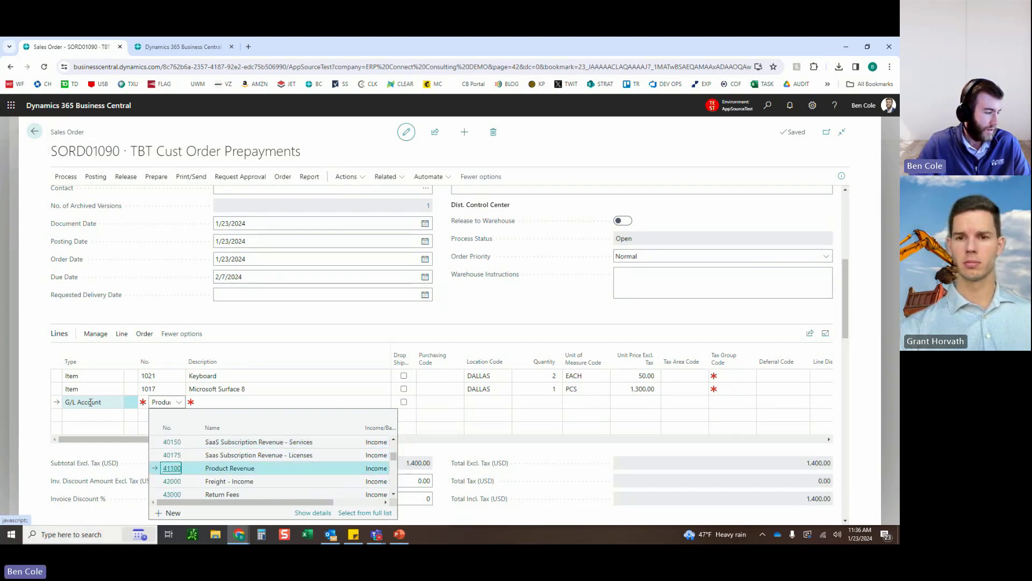
pyautogui.press('Return')
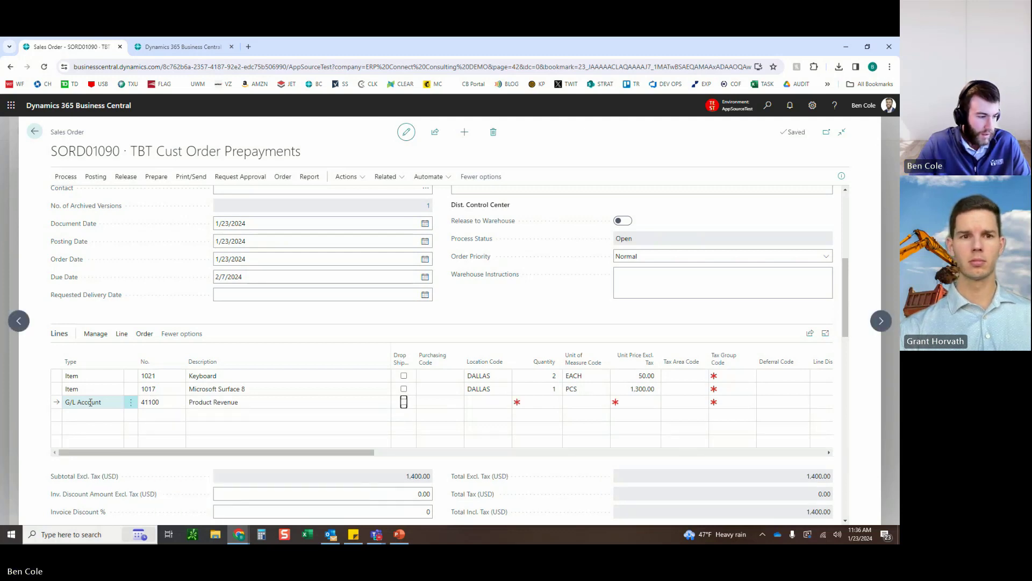
# Give the Product Revenue line quantity 1 and unit price 600.00.
pyautogui.press('Tab')
pyautogui.press('Tab')
pyautogui.press('Tab')
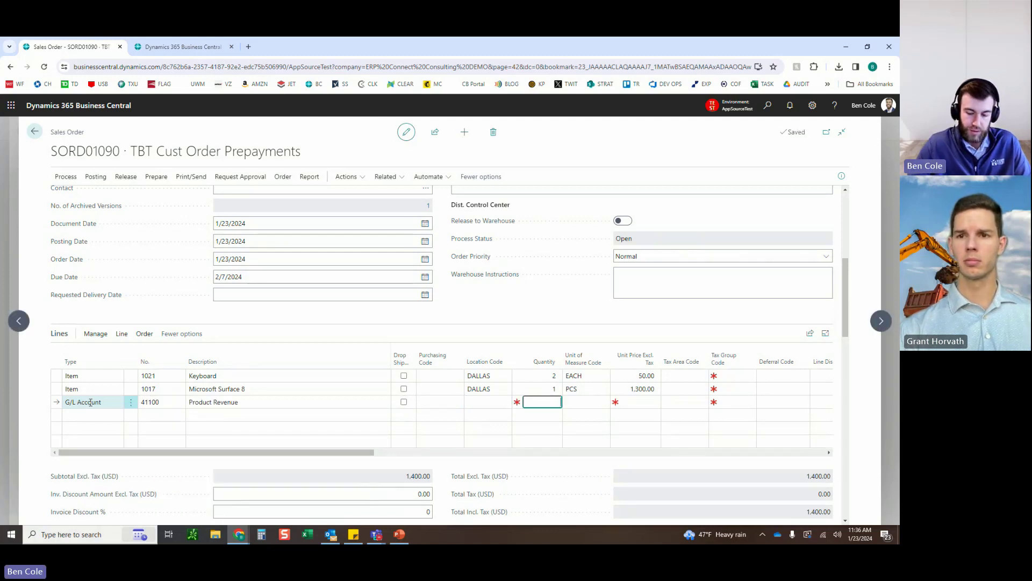
pyautogui.write('1')
pyautogui.press('Tab')
pyautogui.press('Tab')
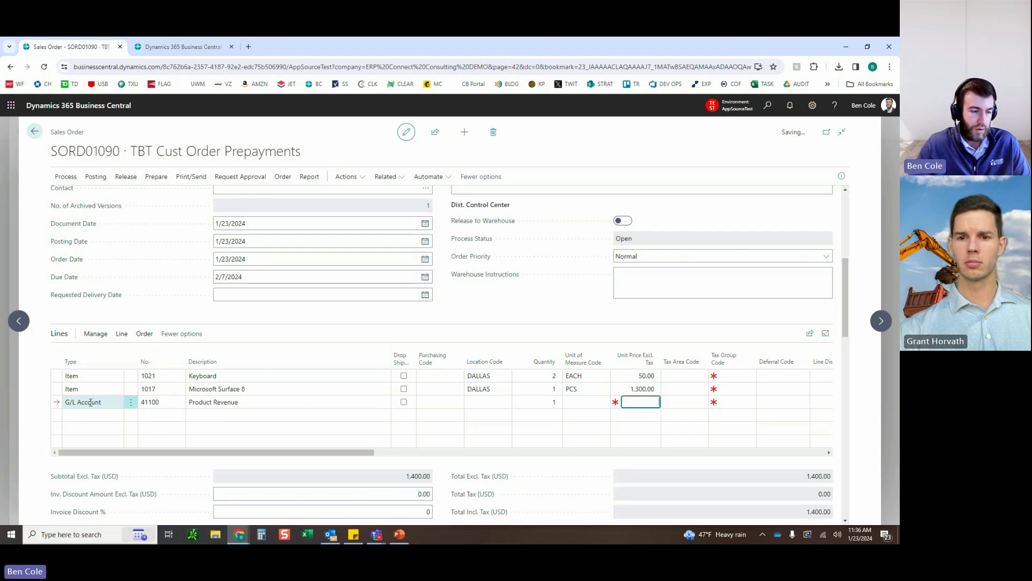
pyautogui.write('600')
pyautogui.press('Tab')
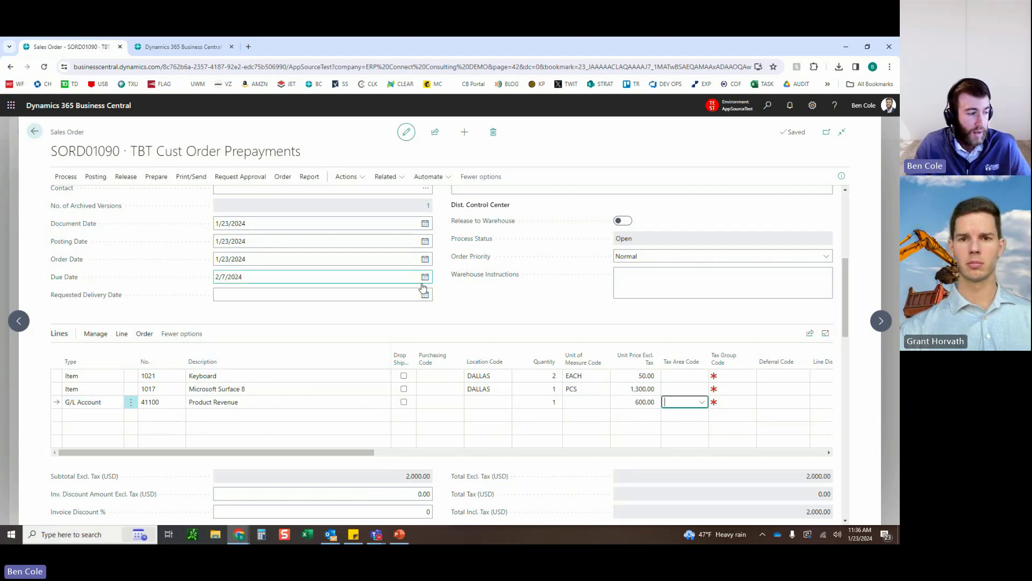
pyautogui.click(449, 311)
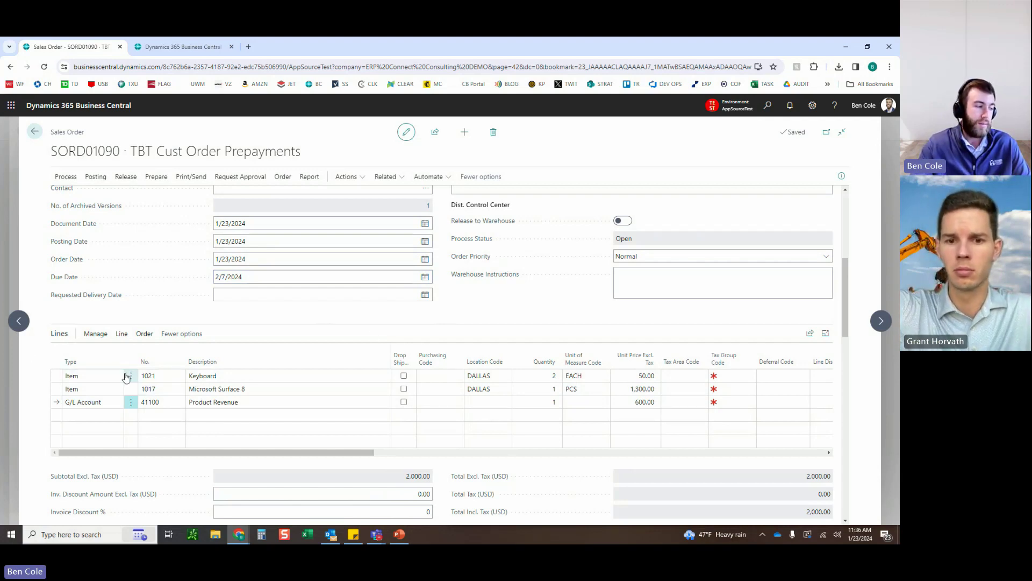
# Delete the Keyboard line from order SORD01090.
pyautogui.click(131, 377)
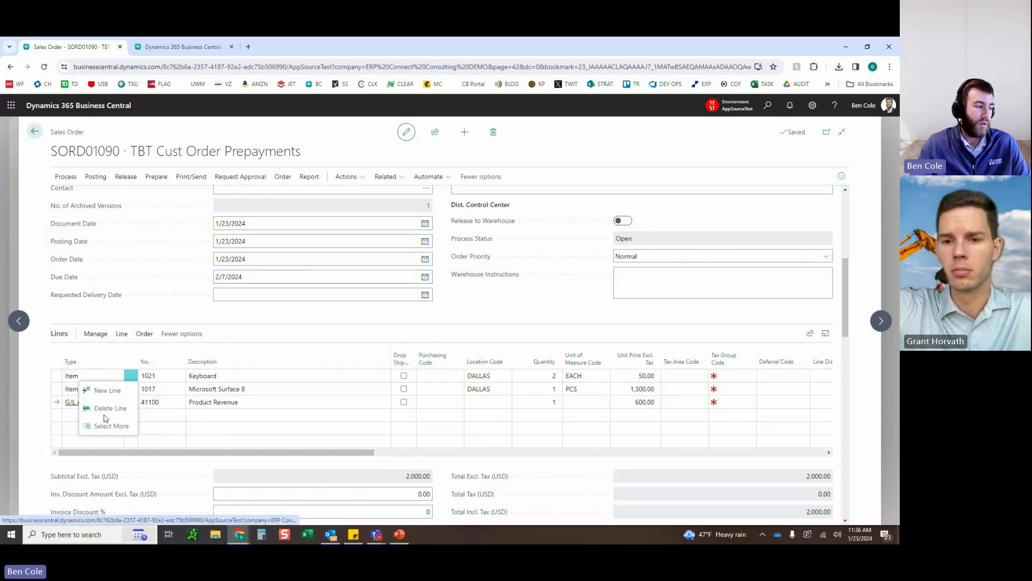
pyautogui.click(110, 409)
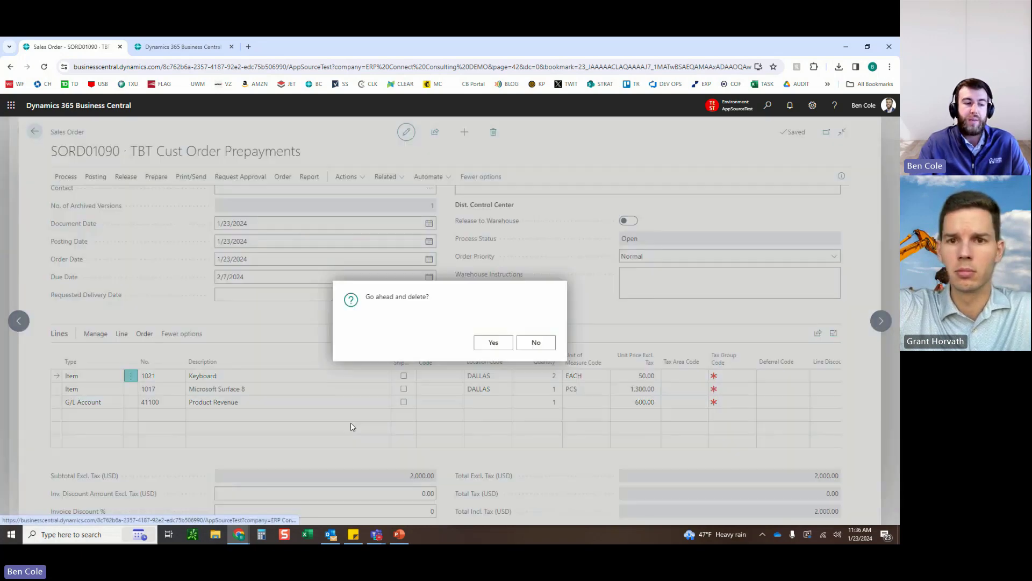
pyautogui.click(483, 344)
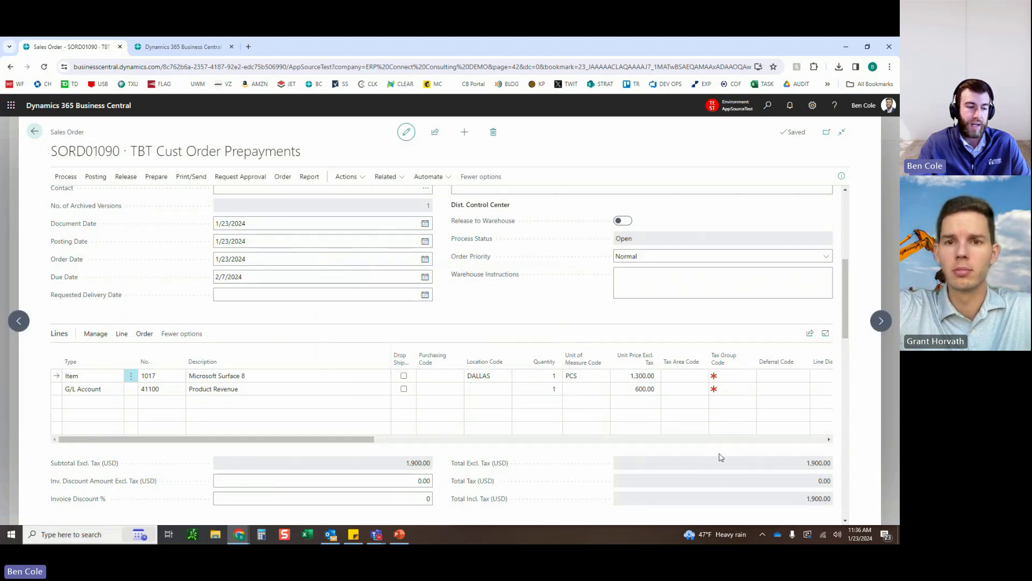
# Change the Product Revenue line's unit price to 700.00.
pyautogui.click(650, 390)
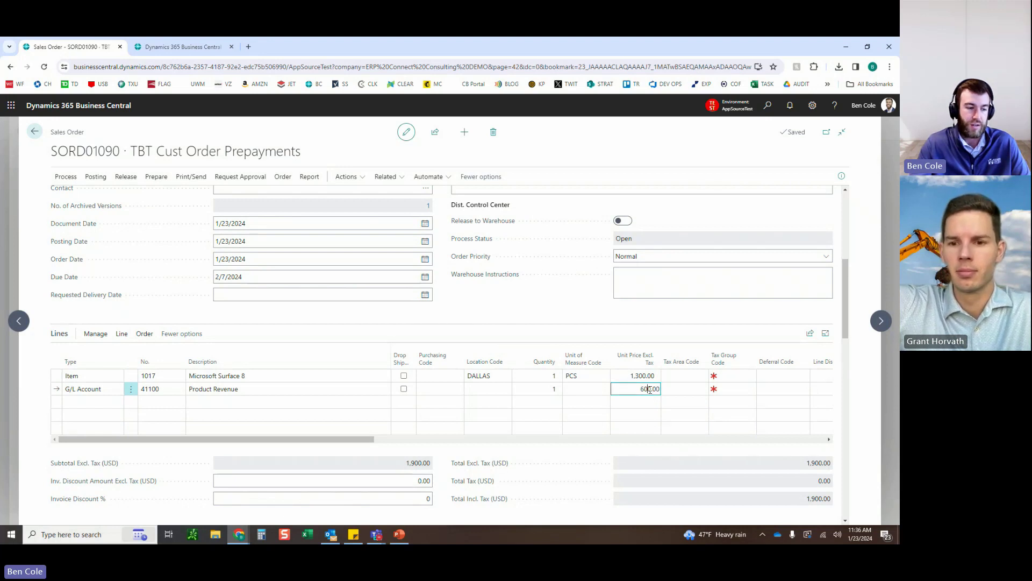
pyautogui.write('700')
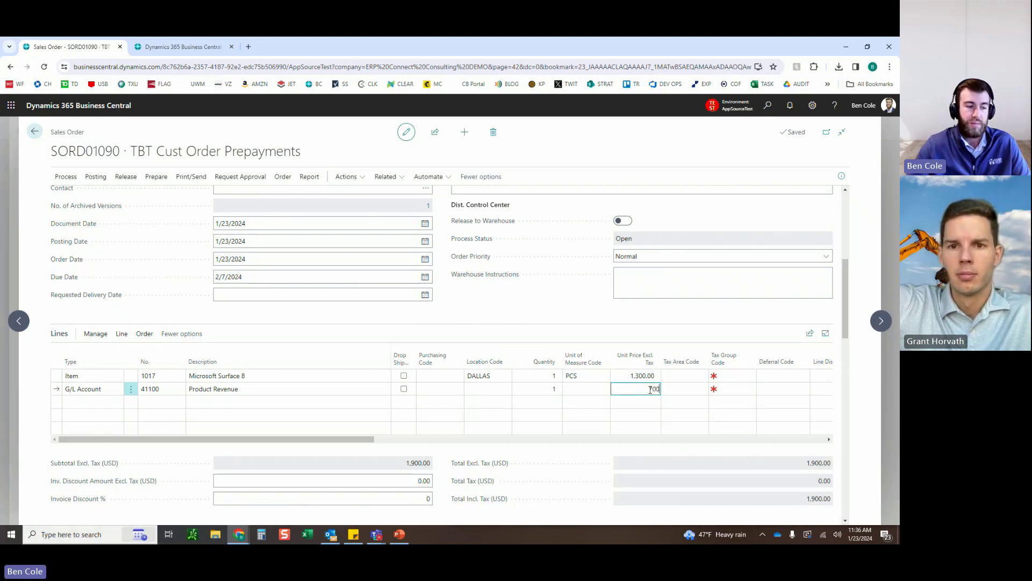
pyautogui.press('Tab')
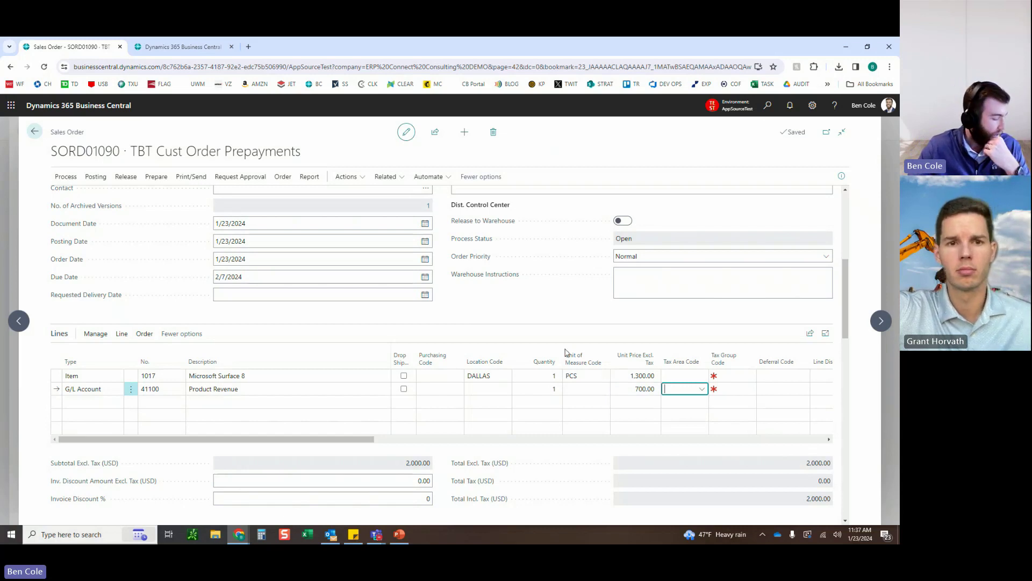
pyautogui.click(565, 349)
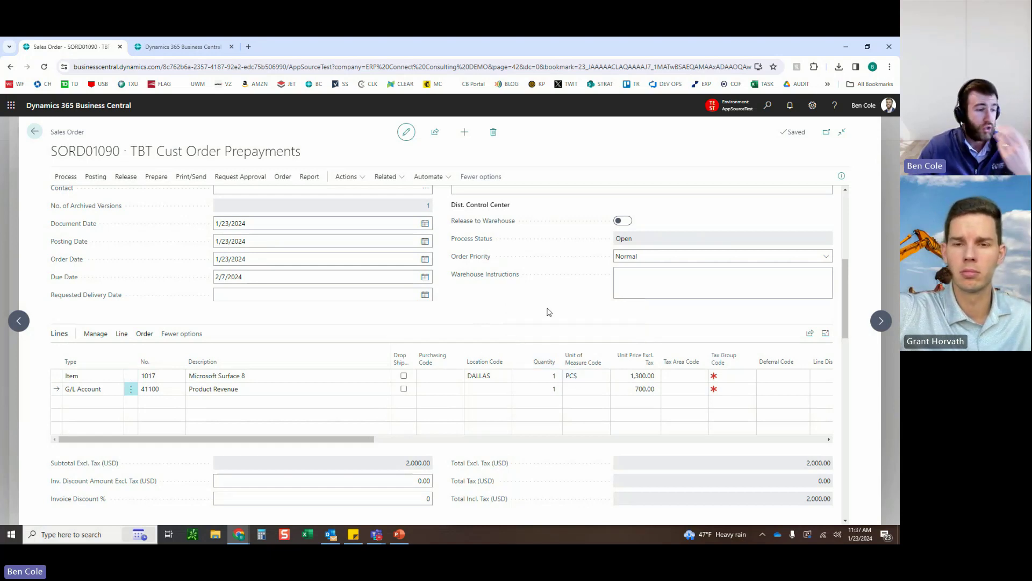
# Post SORD01090 as Ship and Invoice and open posted invoice PSINV103821.
pyautogui.click(107, 179)
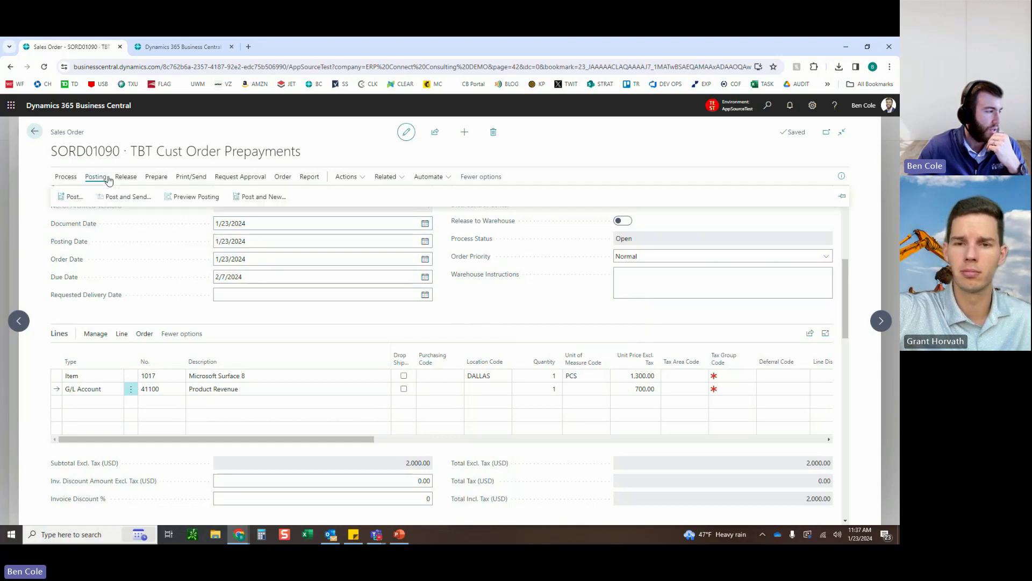
pyautogui.click(71, 198)
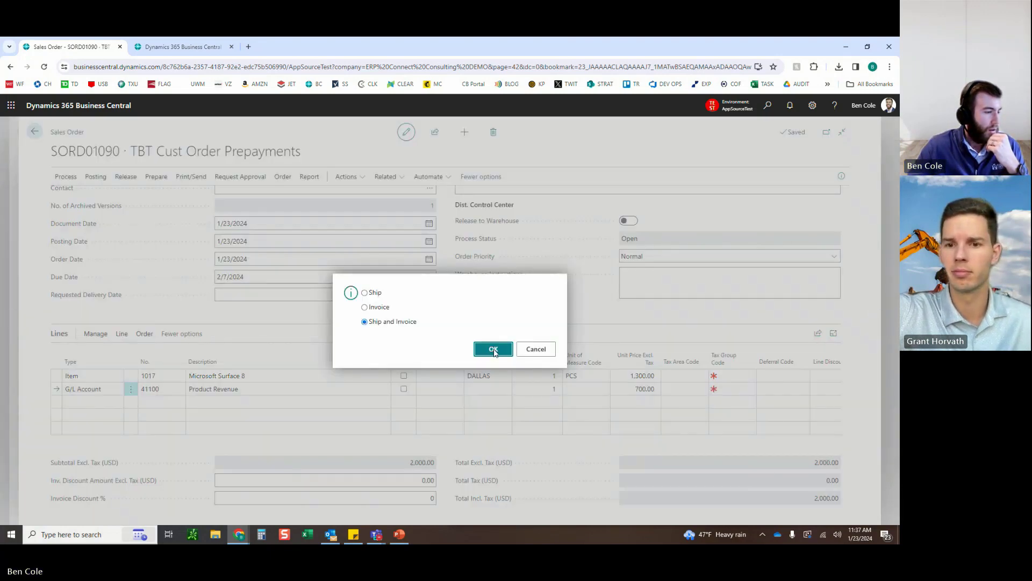
pyautogui.click(493, 350)
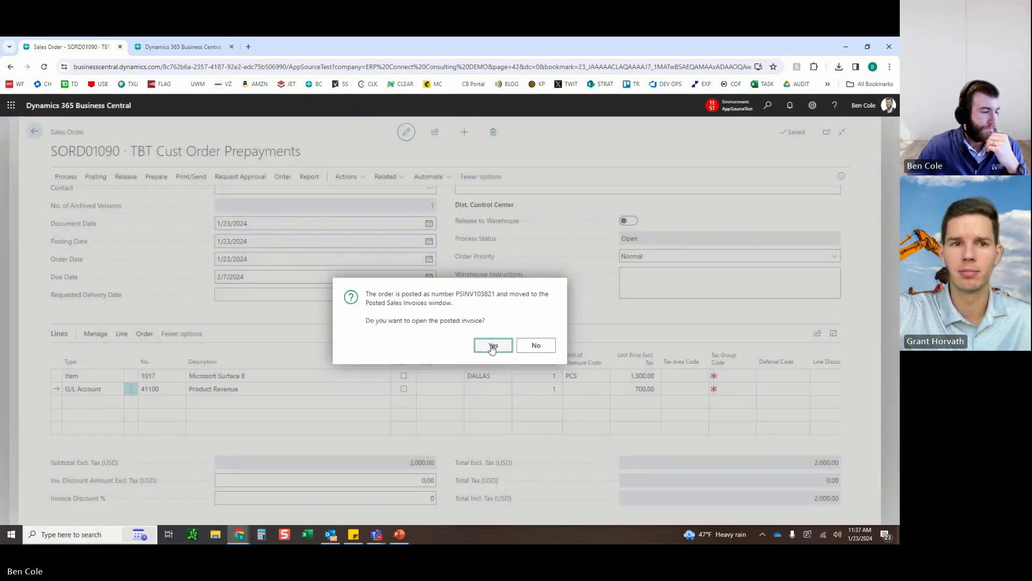
pyautogui.click(493, 347)
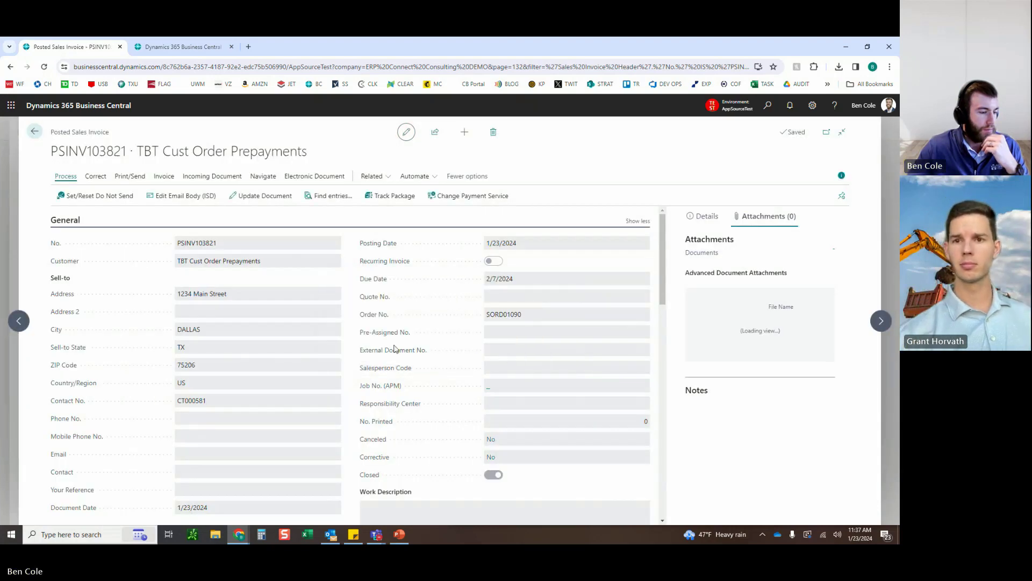
# Review PSINV103821's -2,000.00 prepayment line, then close the posted invoice.
pyautogui.scroll(-2, 369, 346)
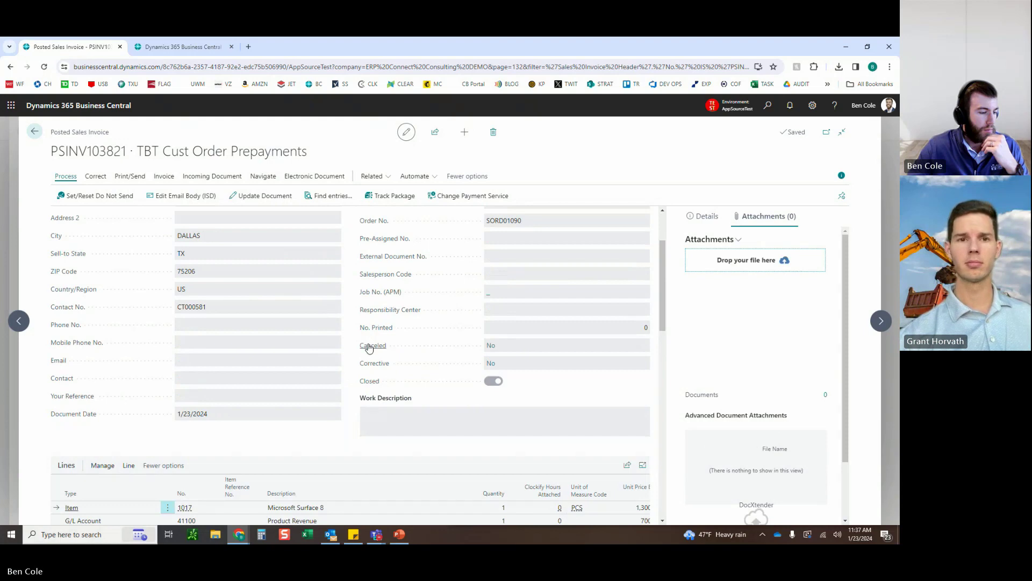
pyautogui.scroll(-3, 369, 347)
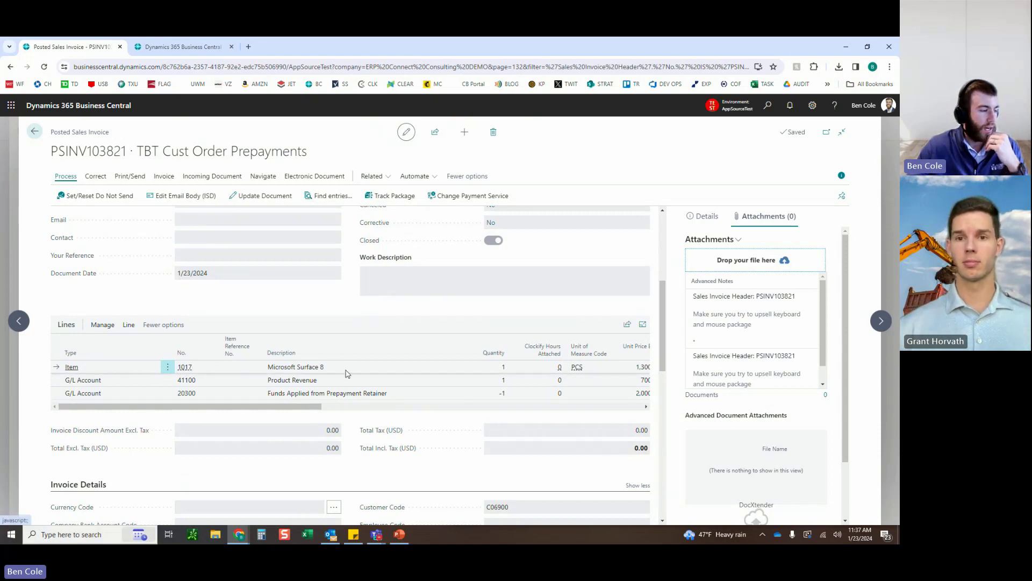
pyautogui.moveTo(310, 407); pyautogui.dragTo(404, 412)
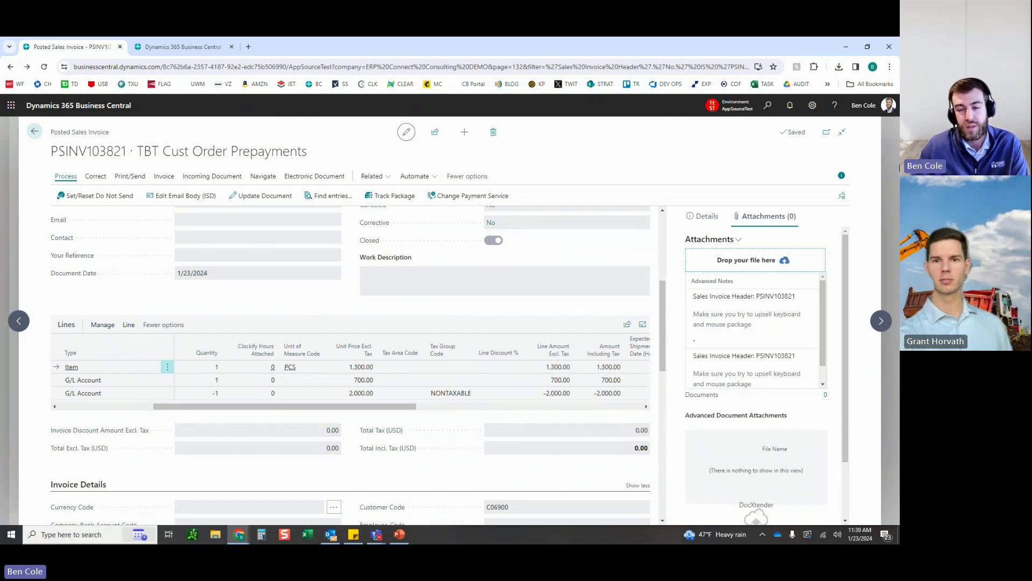
pyautogui.press('Escape')
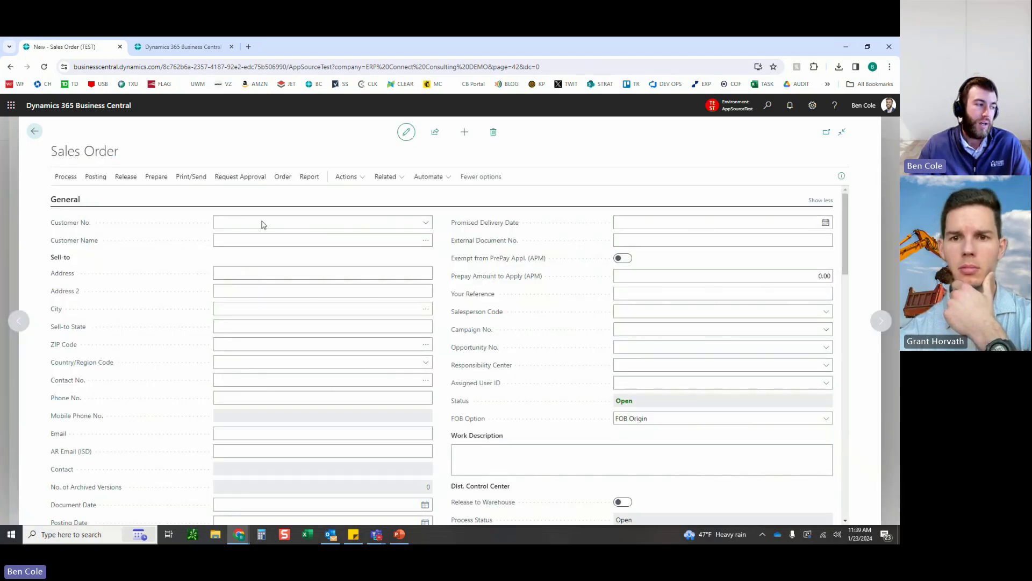
# Set customer TBT Cust Order Prepayments and turn off Exempt from PrePay Appl.
pyautogui.click(236, 223)
pyautogui.write('TBT')
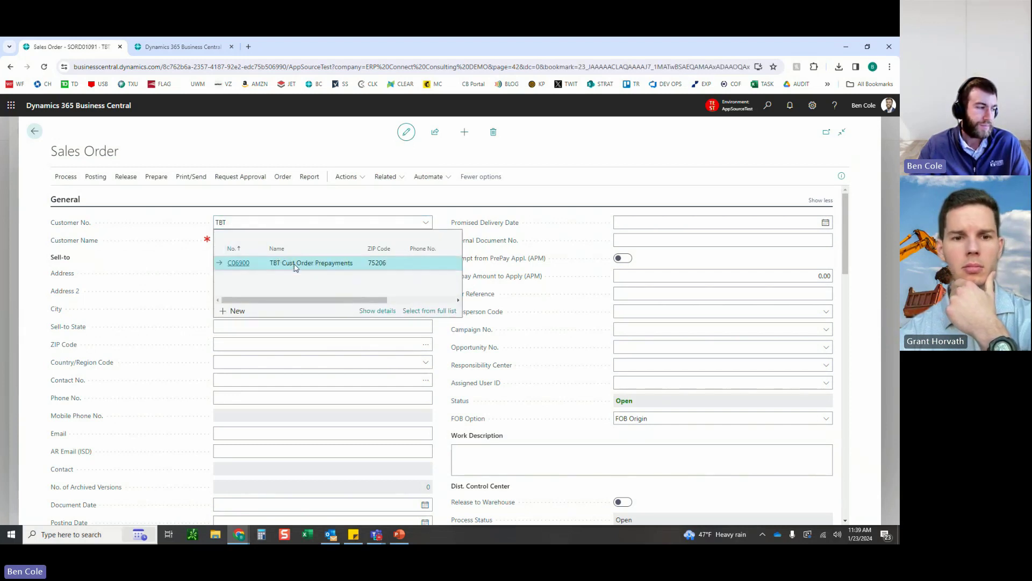
pyautogui.click(295, 268)
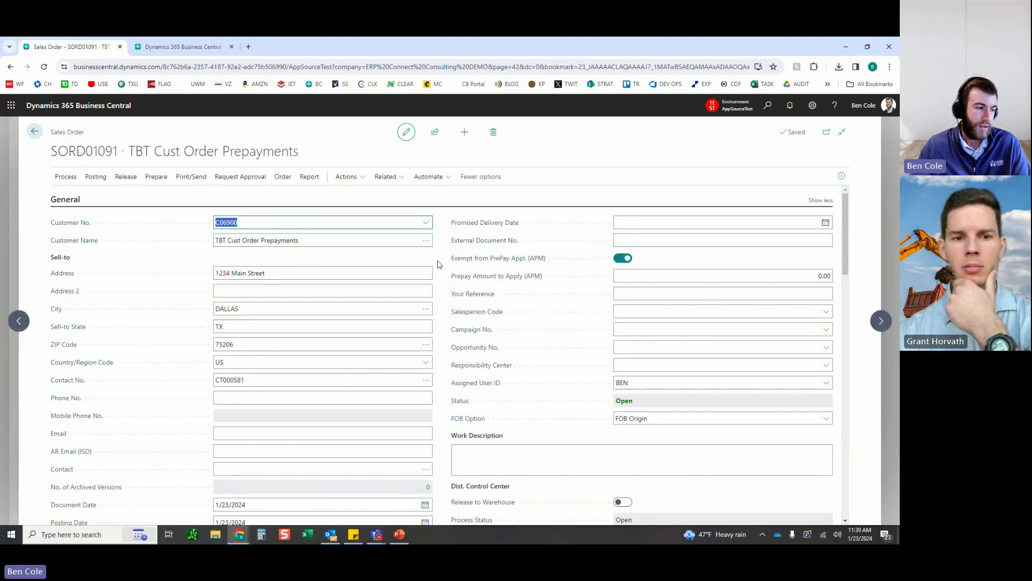
pyautogui.click(622, 258)
pyautogui.scroll(-1, 440, 288)
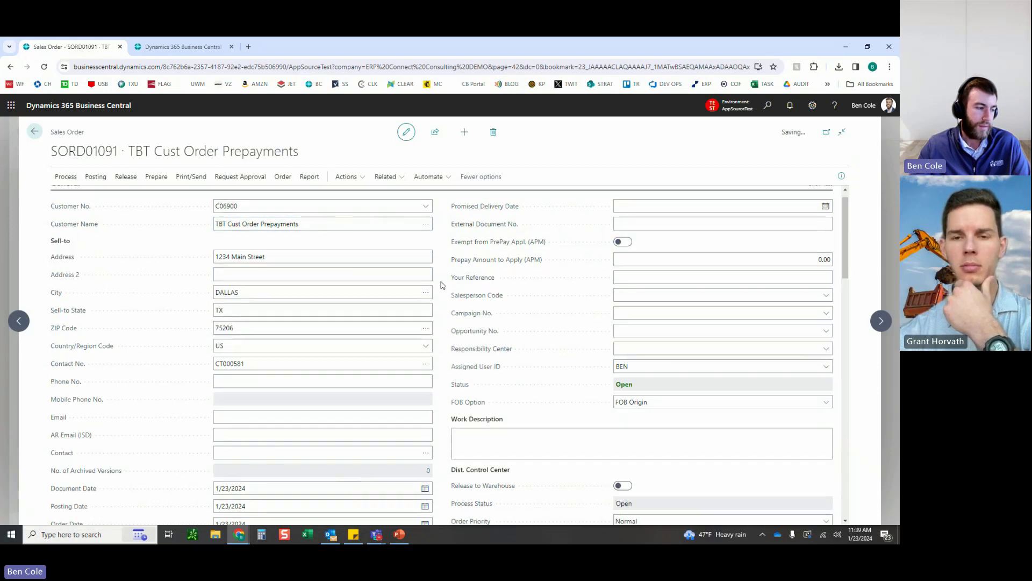
pyautogui.scroll(-5, 291, 376)
# Add a line for 100 of item 1017 Microsoft Surface 8 from location DALLAS.
pyautogui.click(147, 424)
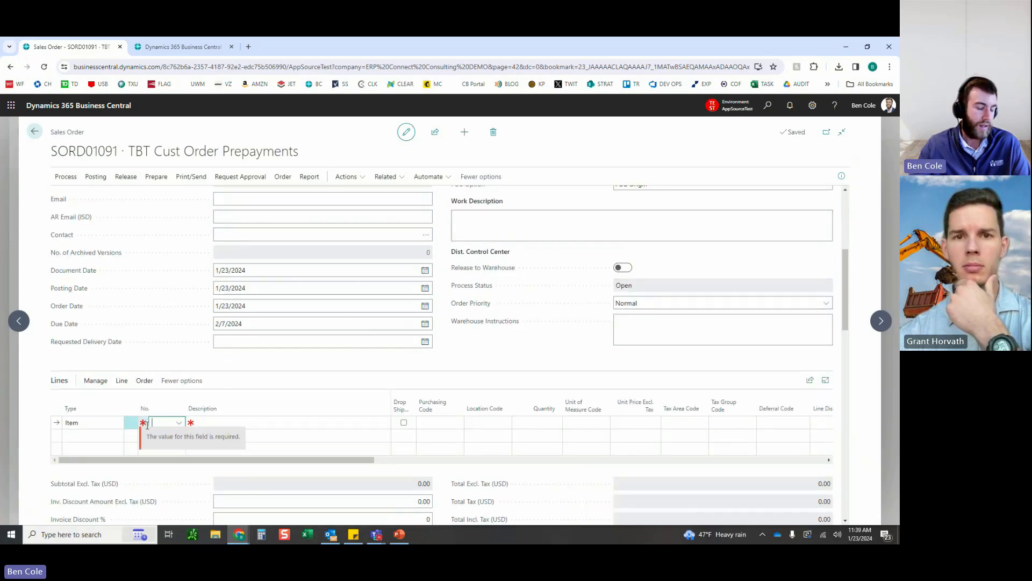
pyautogui.write('1017')
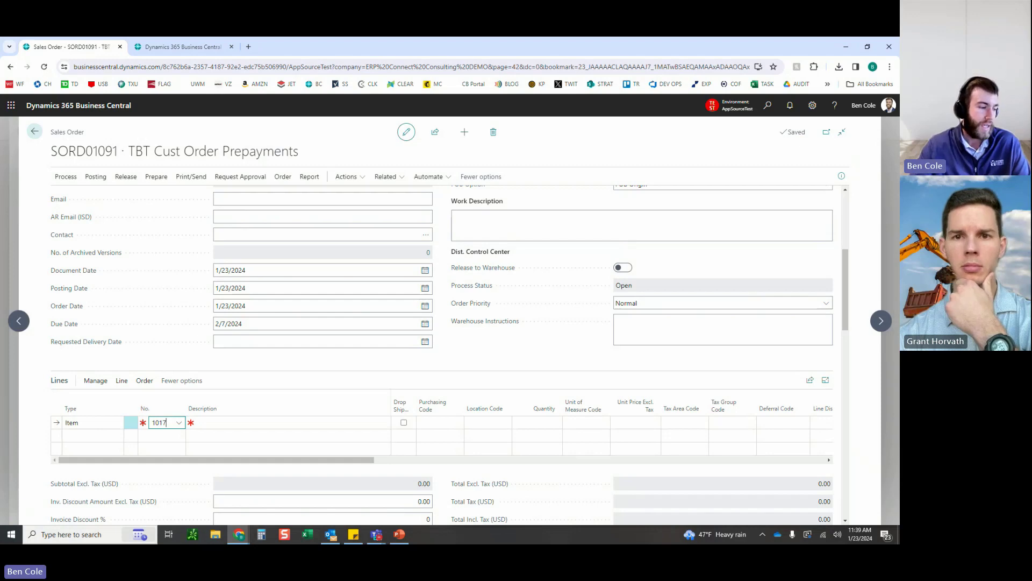
pyautogui.press('Tab')
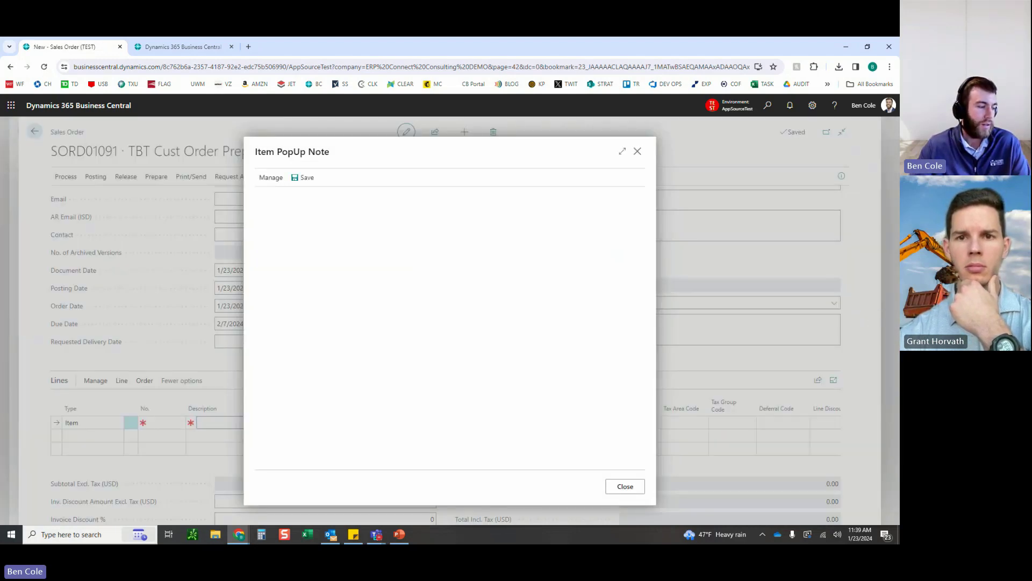
pyautogui.press('Escape')
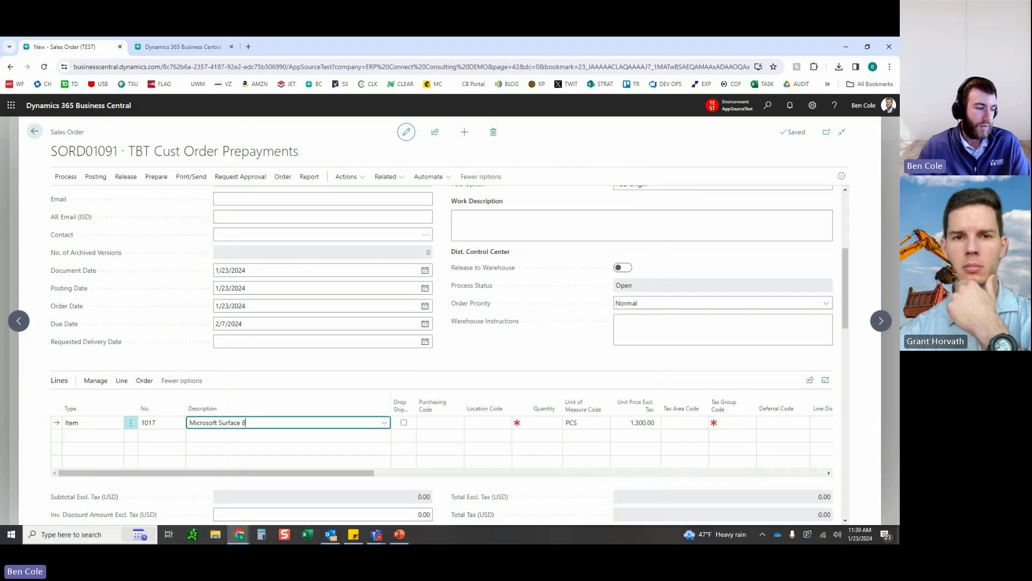
pyautogui.press('Tab')
pyautogui.press('Tab')
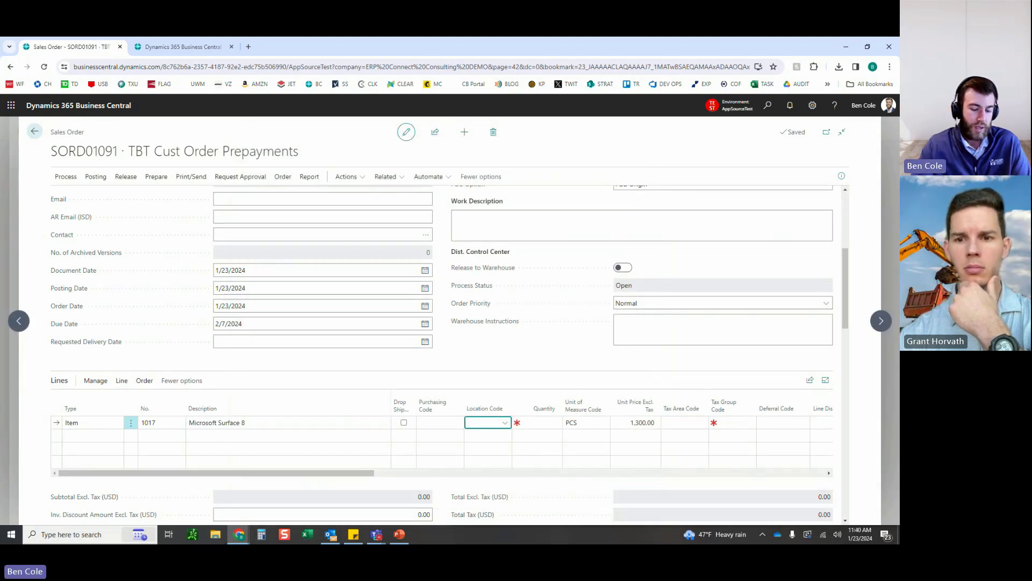
pyautogui.write('DALLAS')
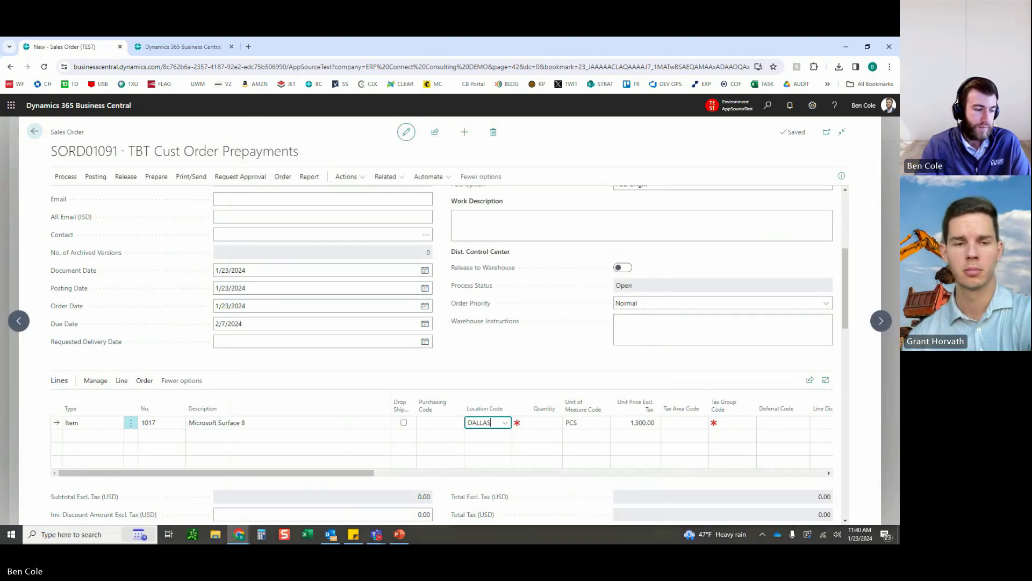
pyautogui.press('Tab')
pyautogui.write('100')
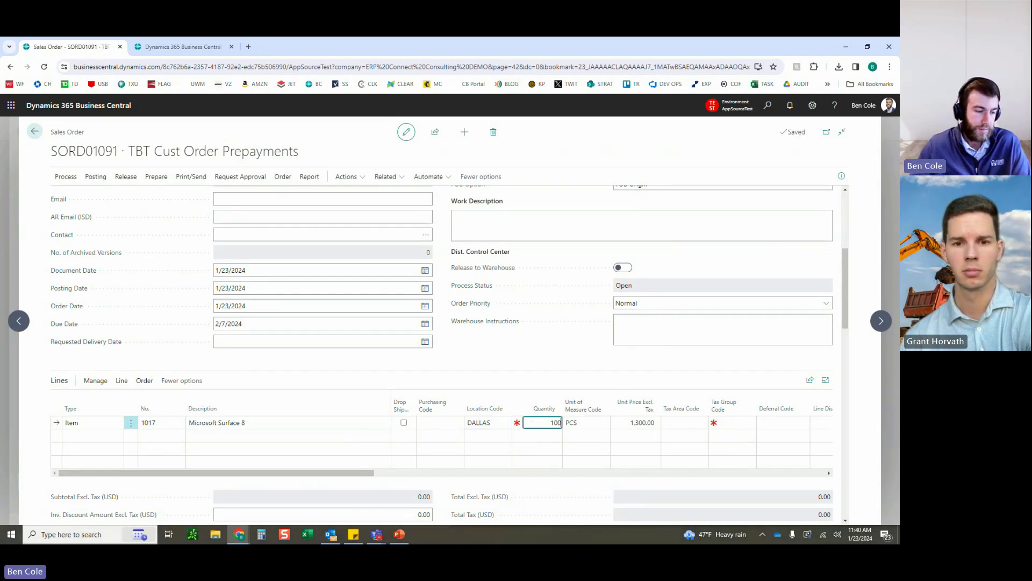
pyautogui.press('Tab')
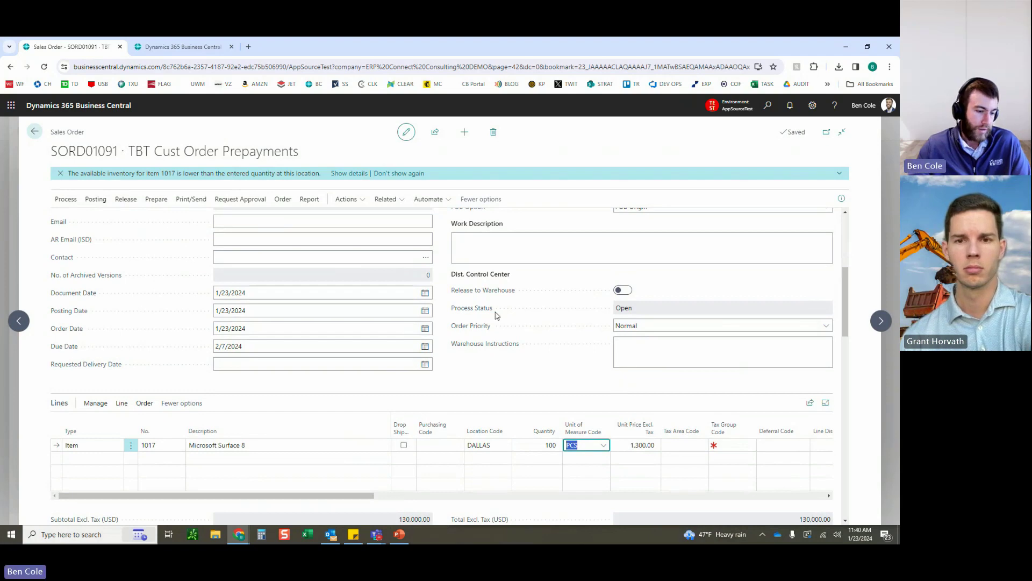
pyautogui.scroll(-3, 629, 425)
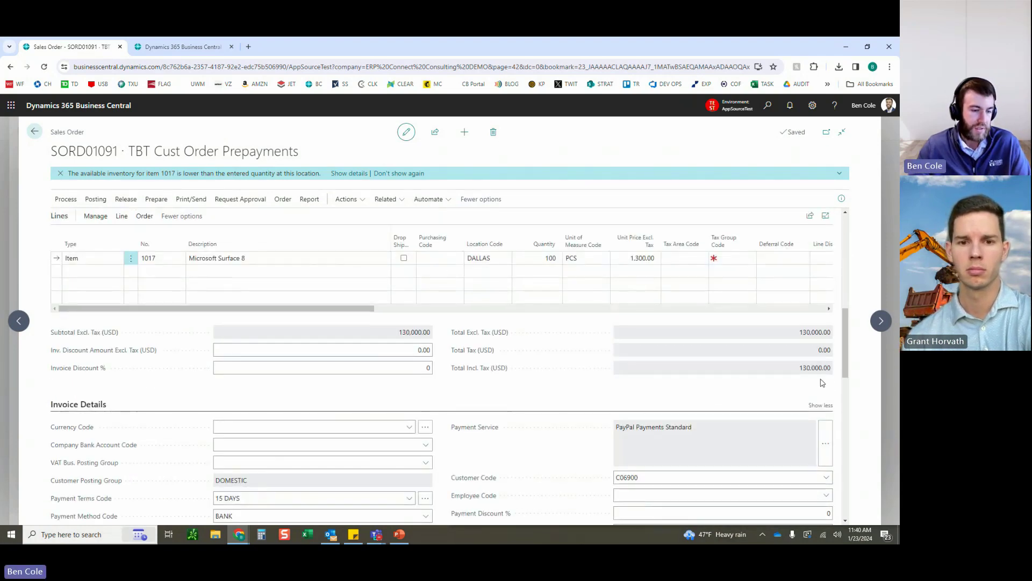
pyautogui.scroll(1, 820, 417)
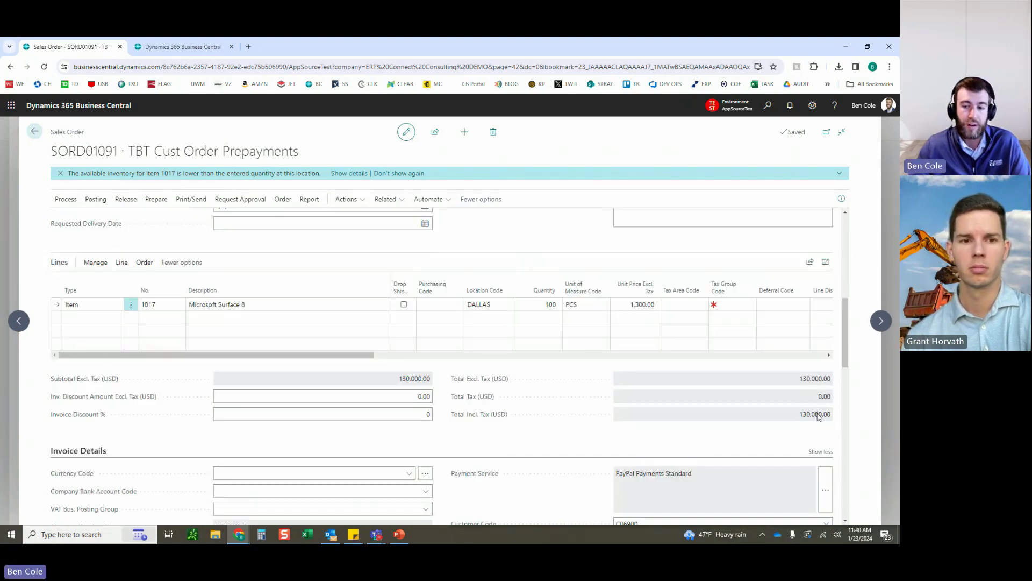
# Set order SORD01091's prepayment to 25%, giving 32,500.00 due 1/23/2024.
pyautogui.click(66, 200)
pyautogui.click(177, 227)
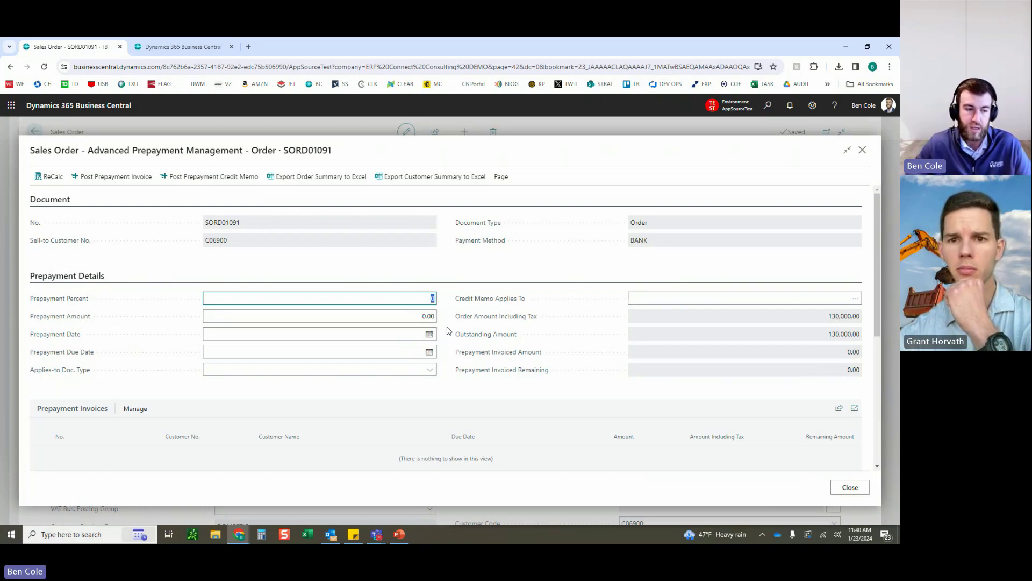
pyautogui.write('25')
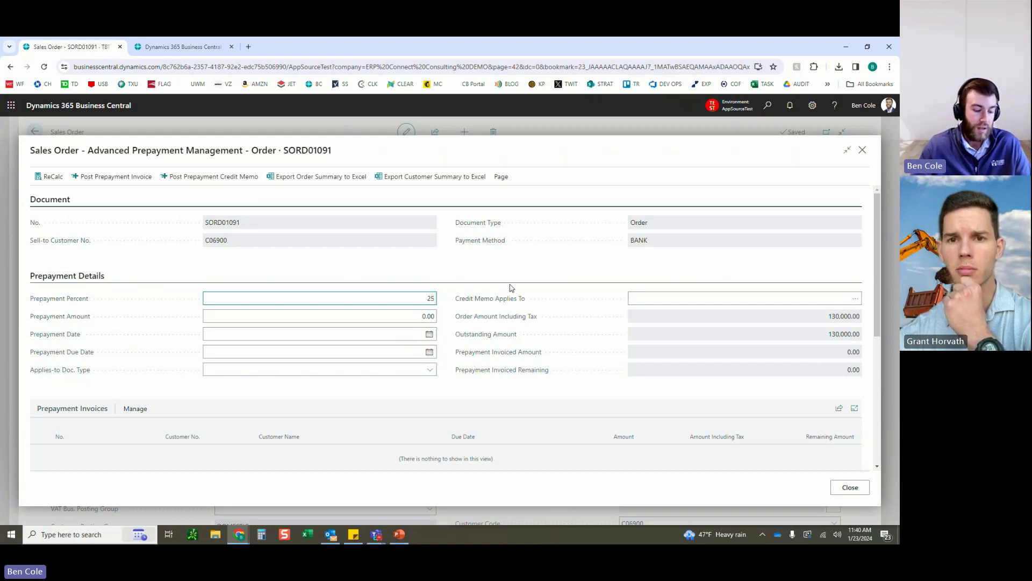
pyautogui.click(433, 317)
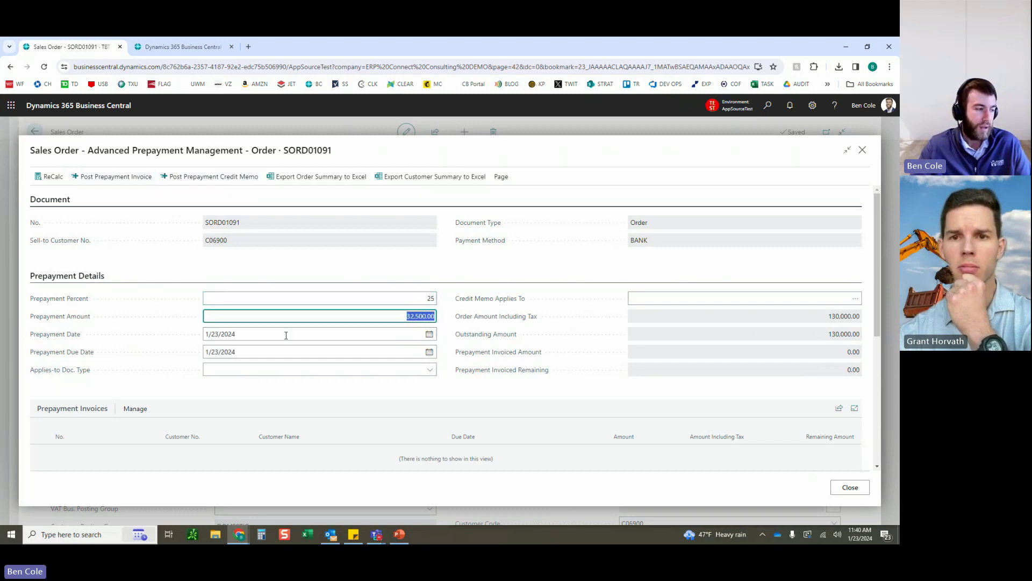
pyautogui.press('Tab')
pyautogui.press('Tab')
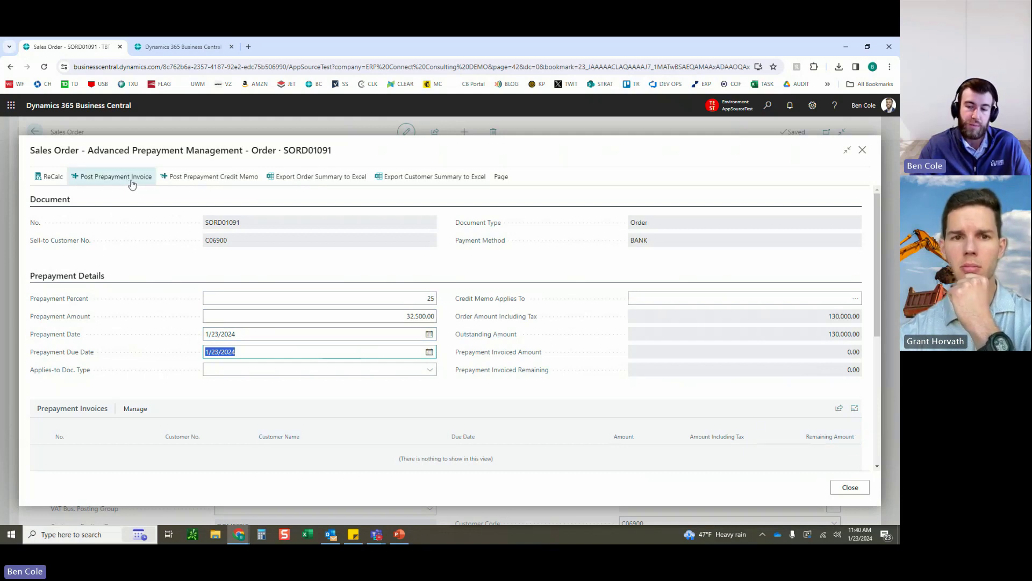
# Switch to PowerPoint and start the slide show from the current slide.
pyautogui.scroll(-3, 630, 411)
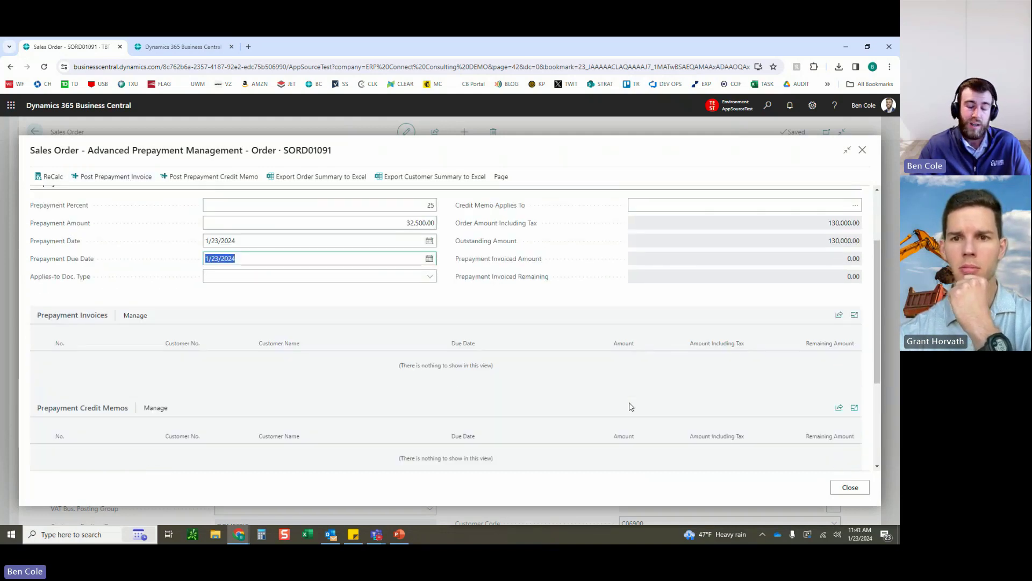
pyautogui.scroll(2, 637, 407)
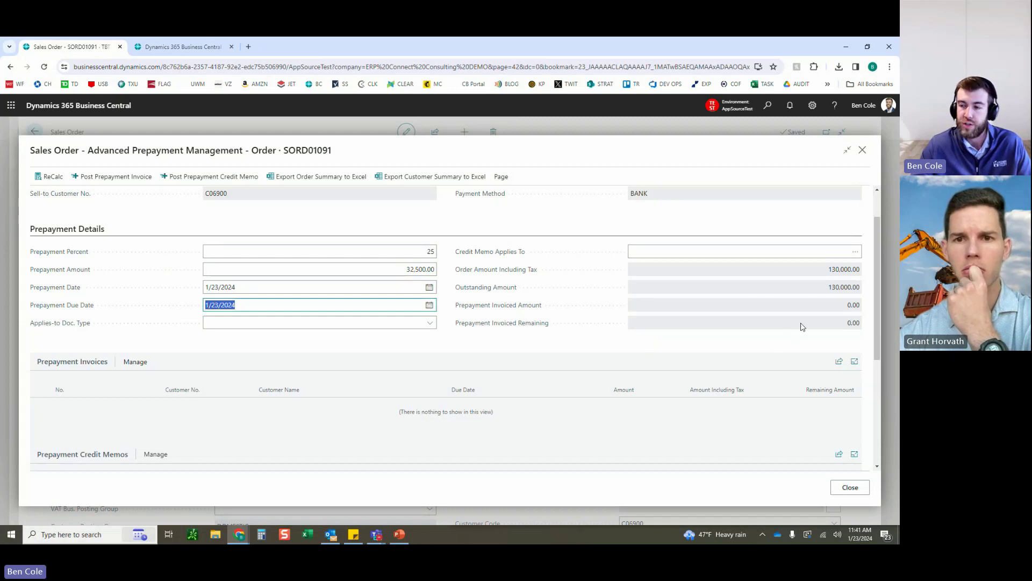
pyautogui.hotkey('alt', 'Tab')
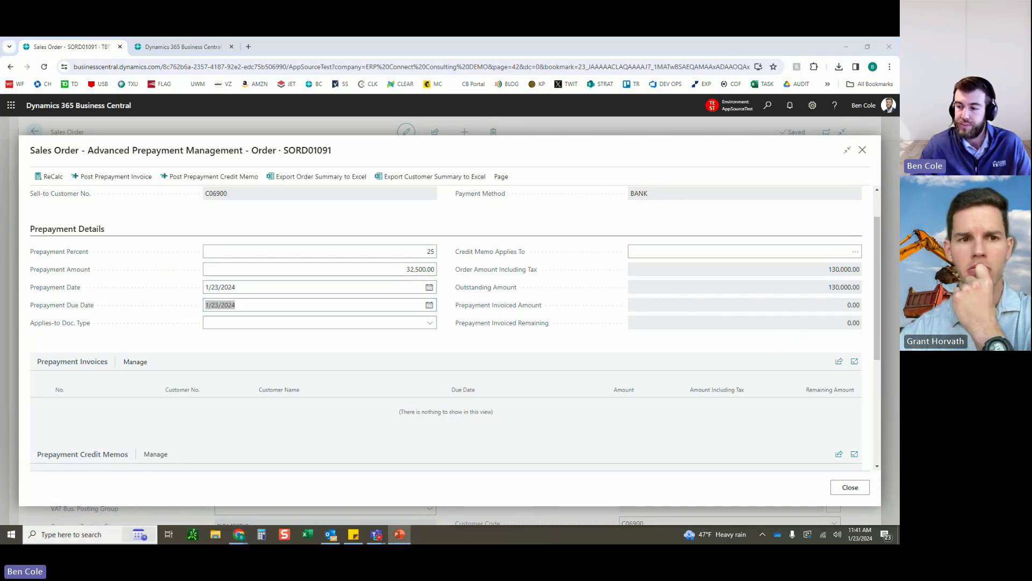
pyautogui.hotkey('shift', 'F5')
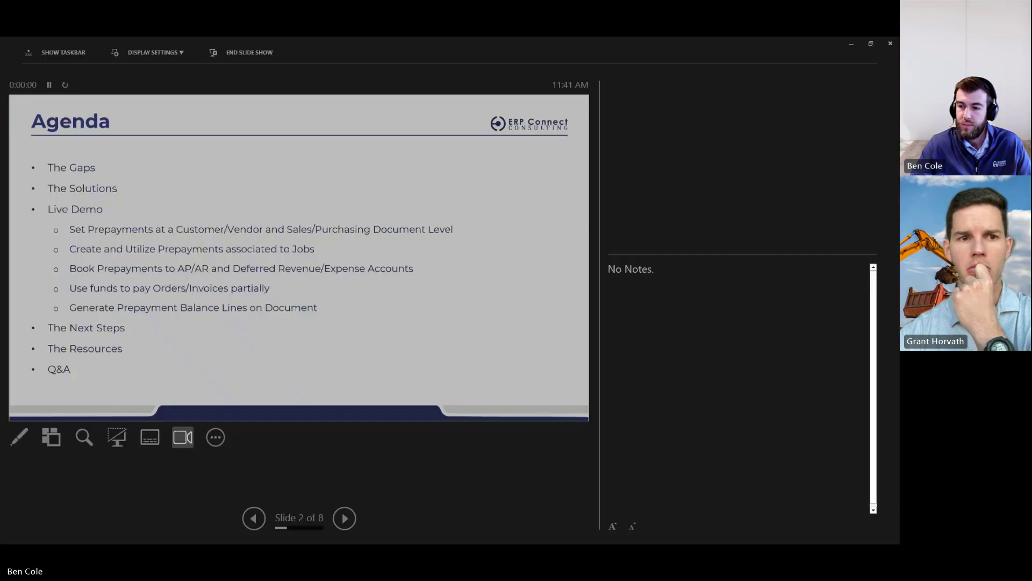
# Change the slide show display to Duplicate Slide Show so slides show full screen.
pyautogui.click(162, 55)
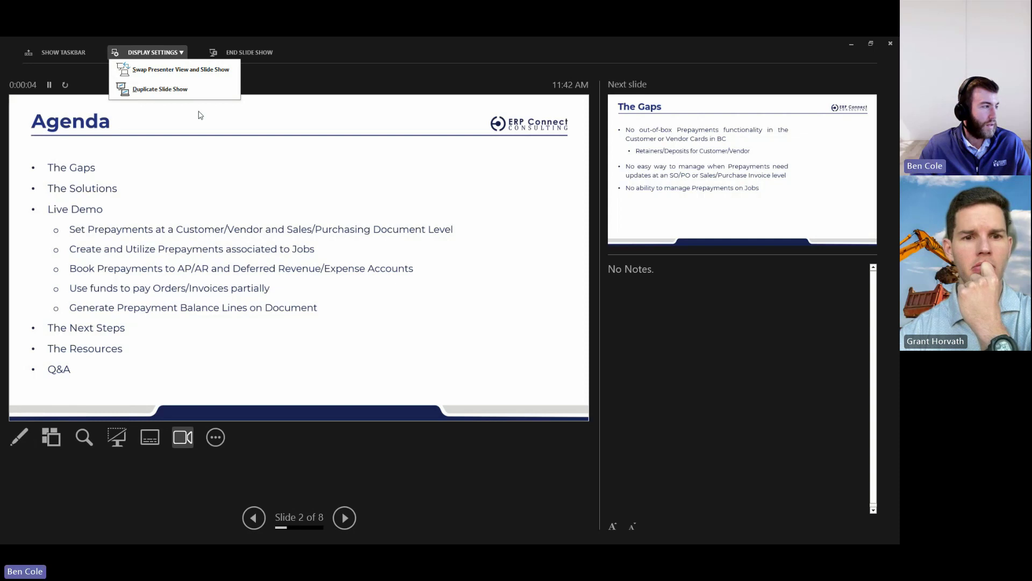
pyautogui.click(341, 80)
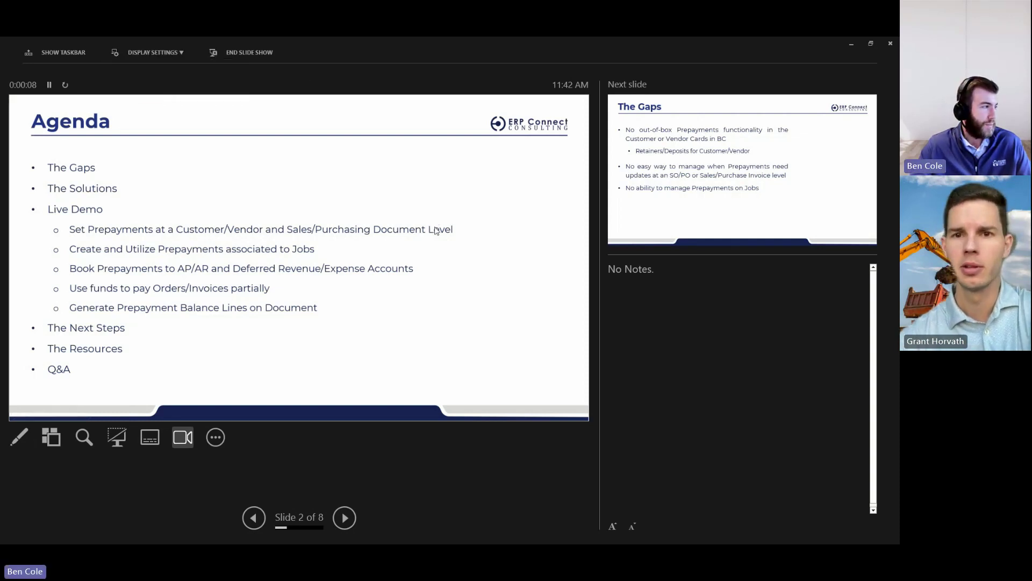
pyautogui.click(153, 52)
pyautogui.click(167, 89)
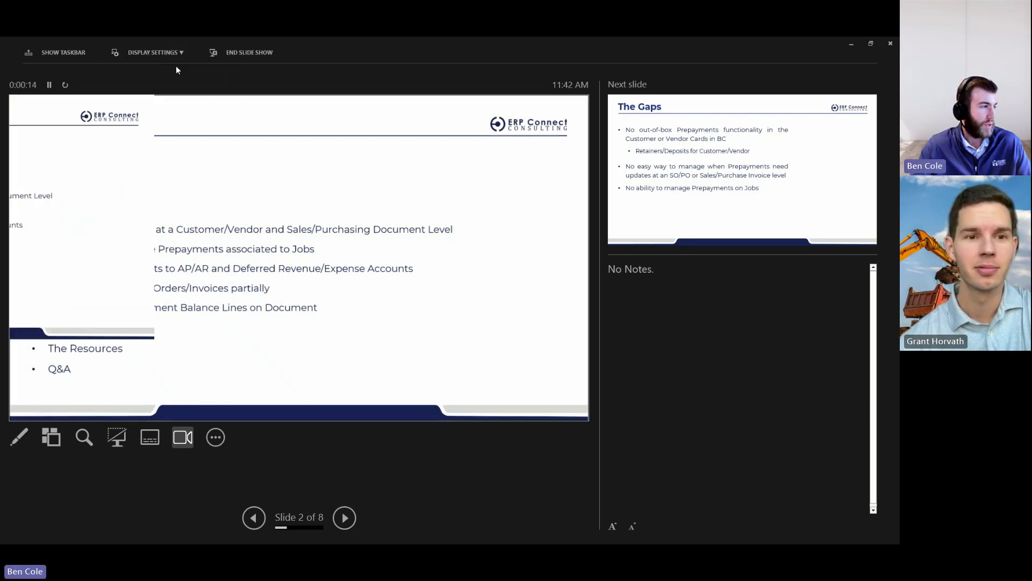
# Advance past The Gaps and Live Demo to The Next Steps slide.
pyautogui.press('Right')
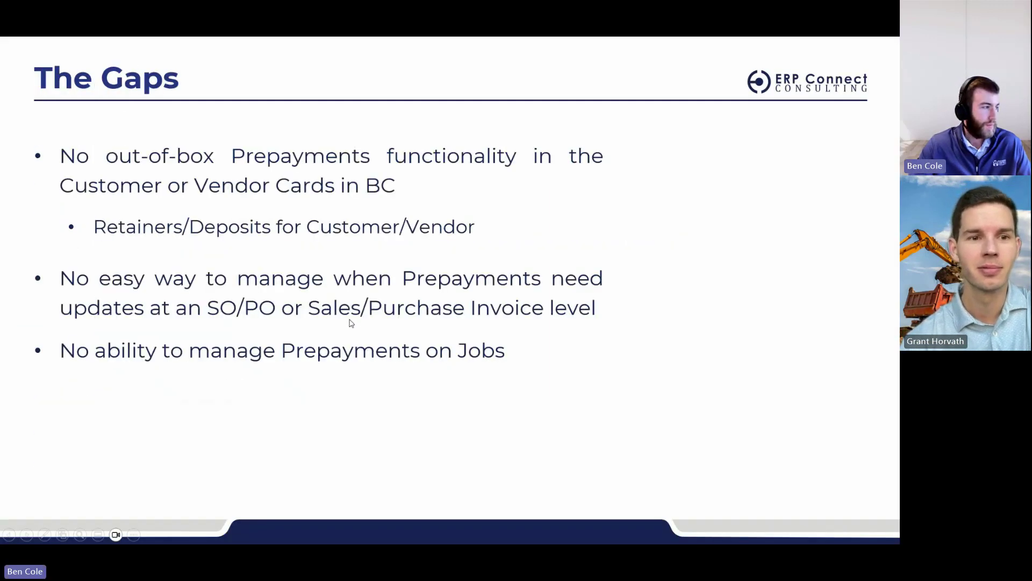
pyautogui.press('Right')
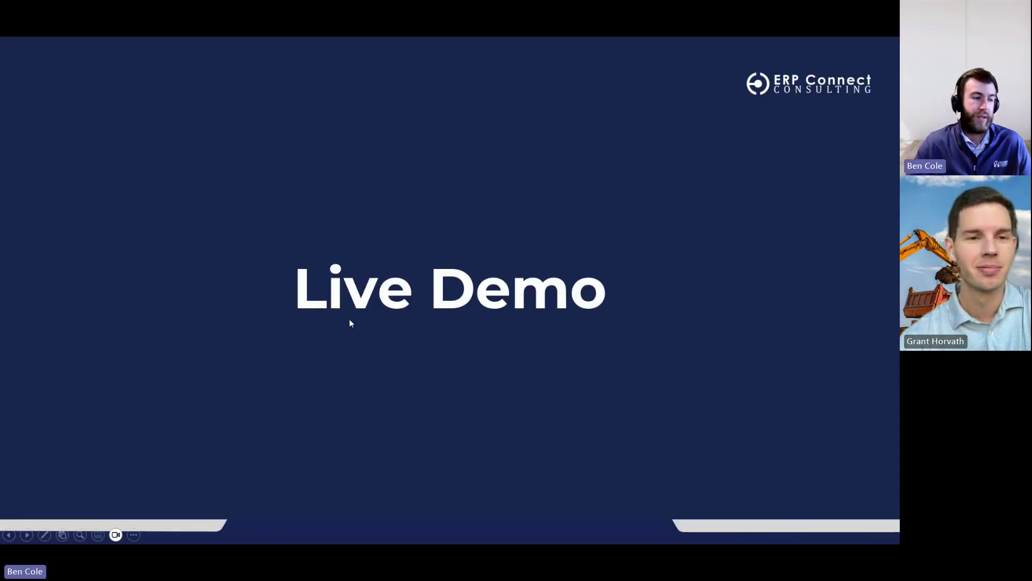
pyautogui.press('Right')
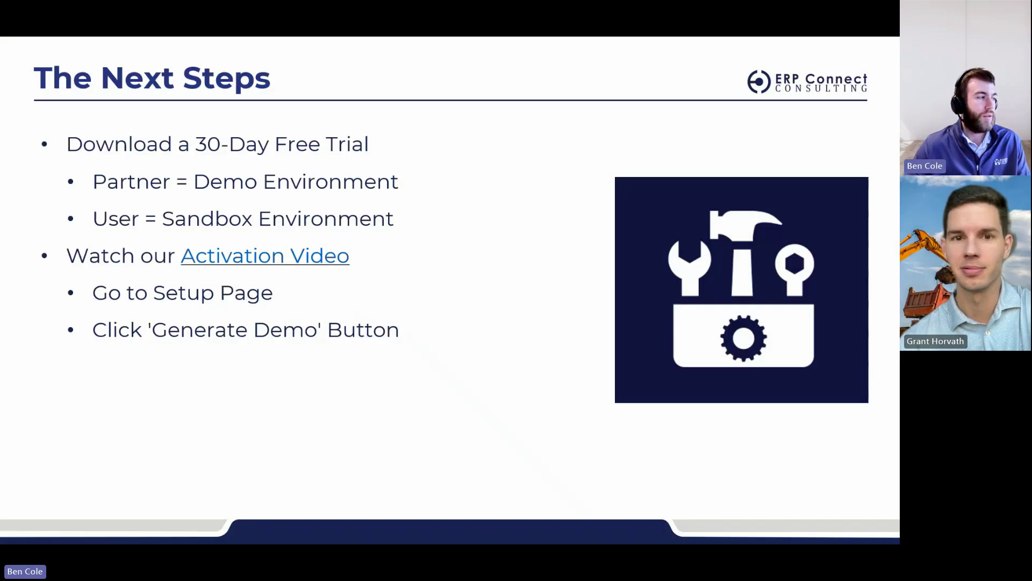